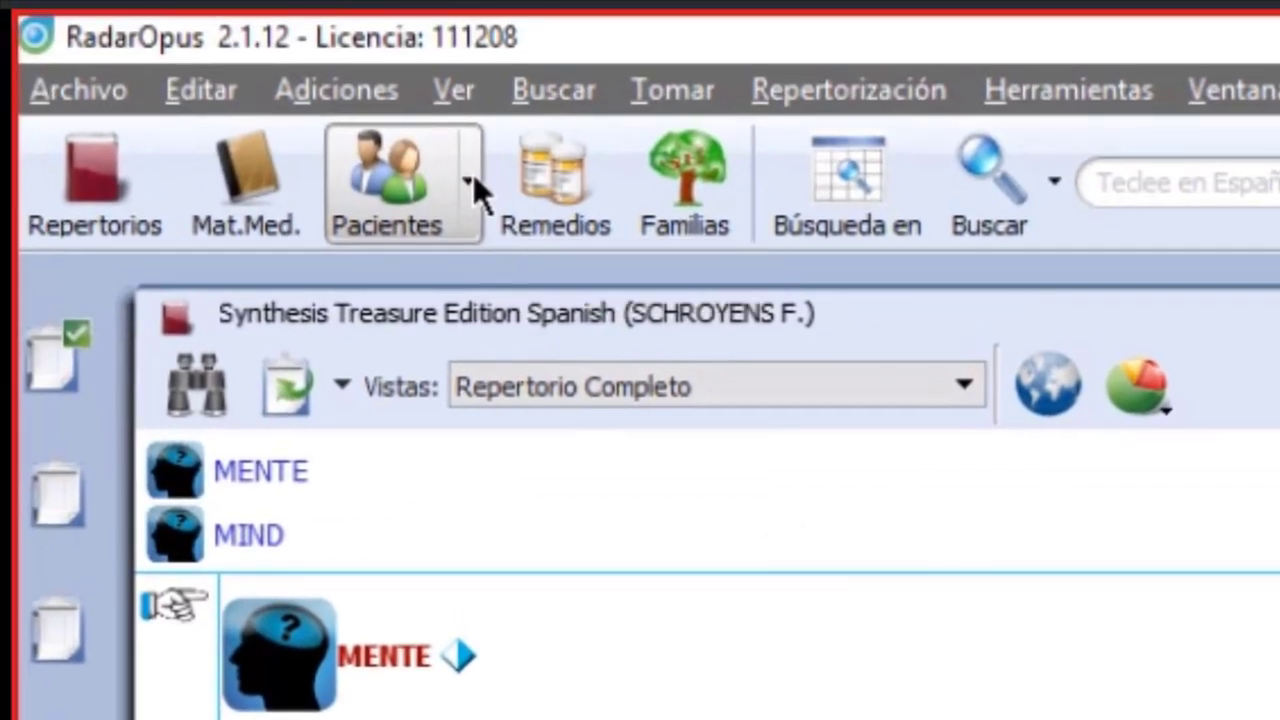
- Open the patient list and create a new patient as a human case, starting with the administrative record
click(470, 180)
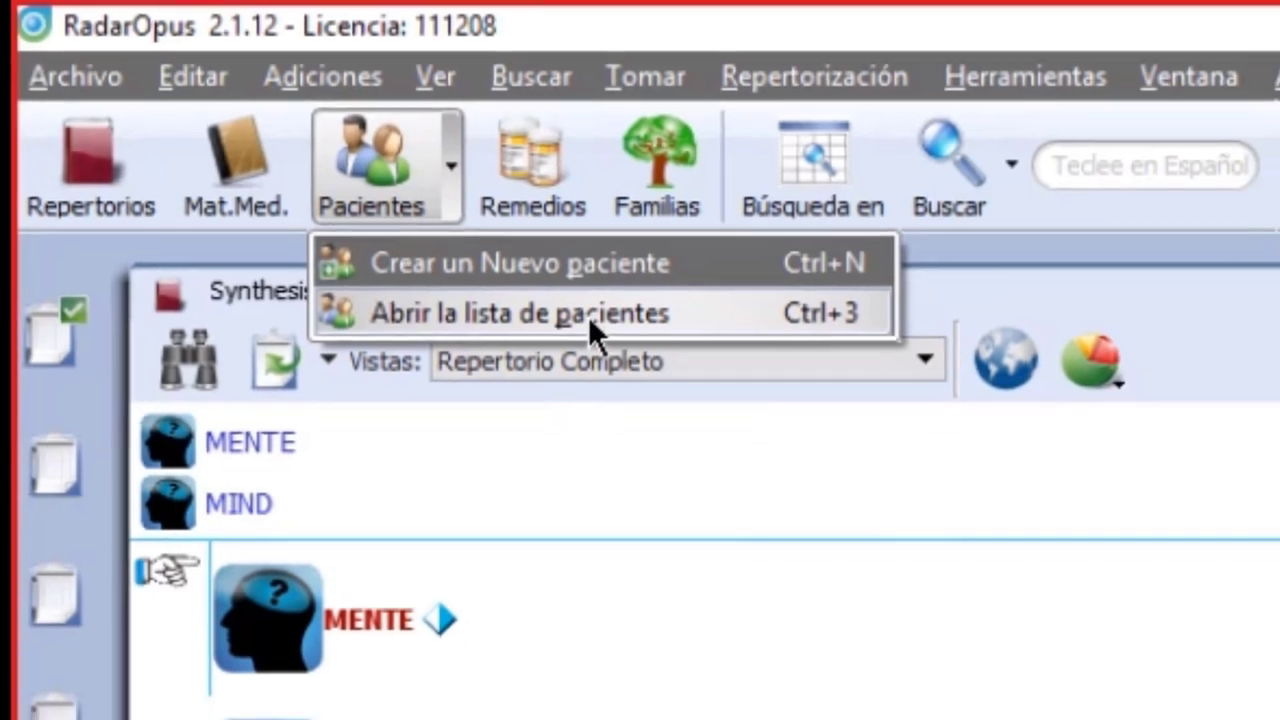
click(613, 340)
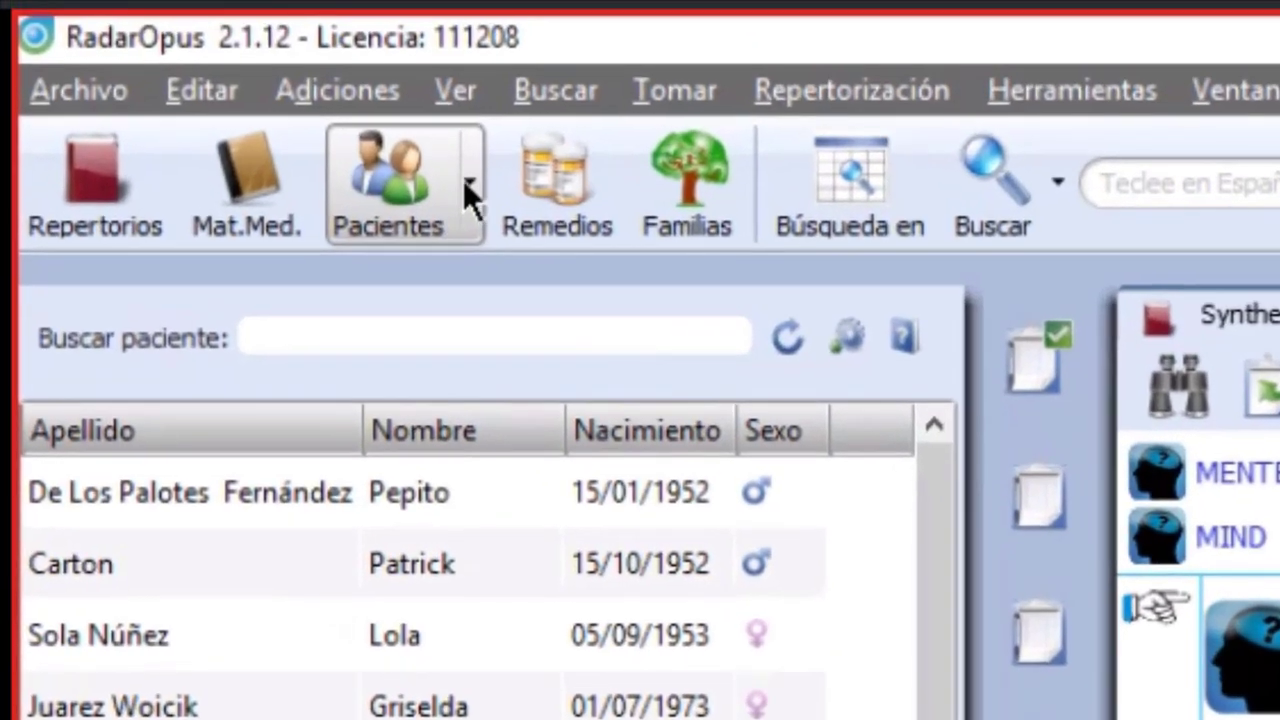
click(470, 177)
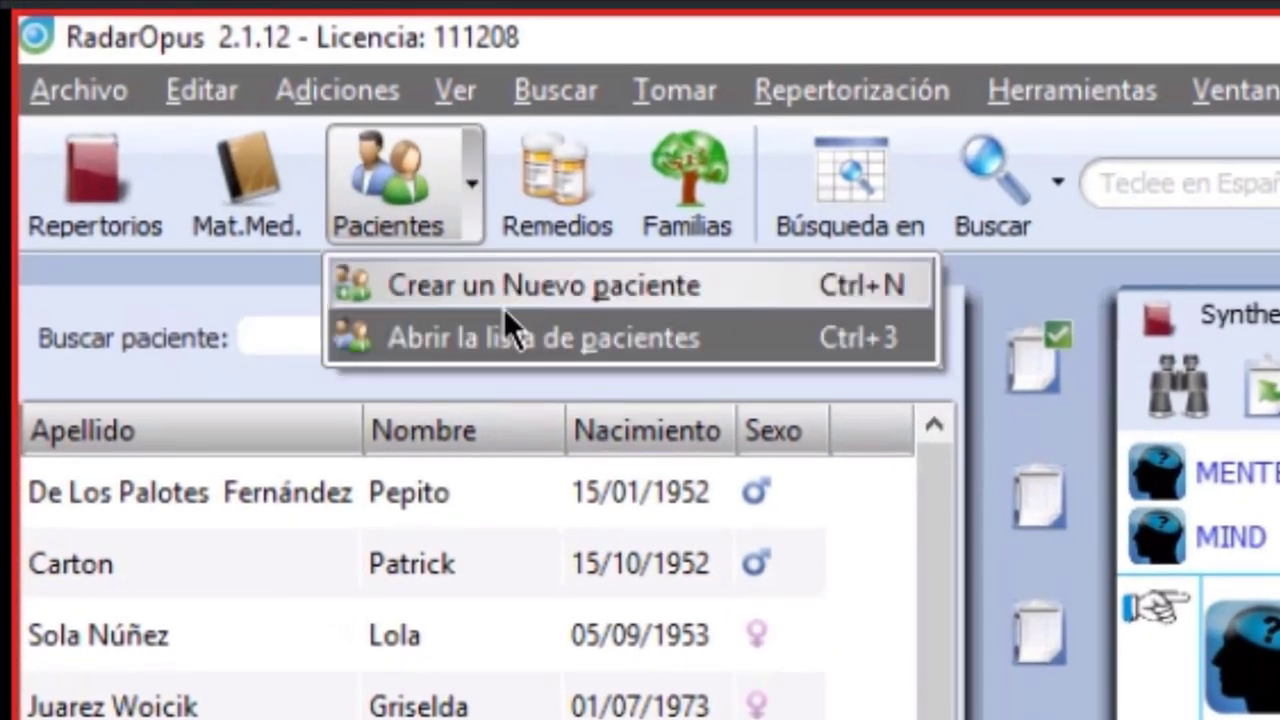
click(527, 296)
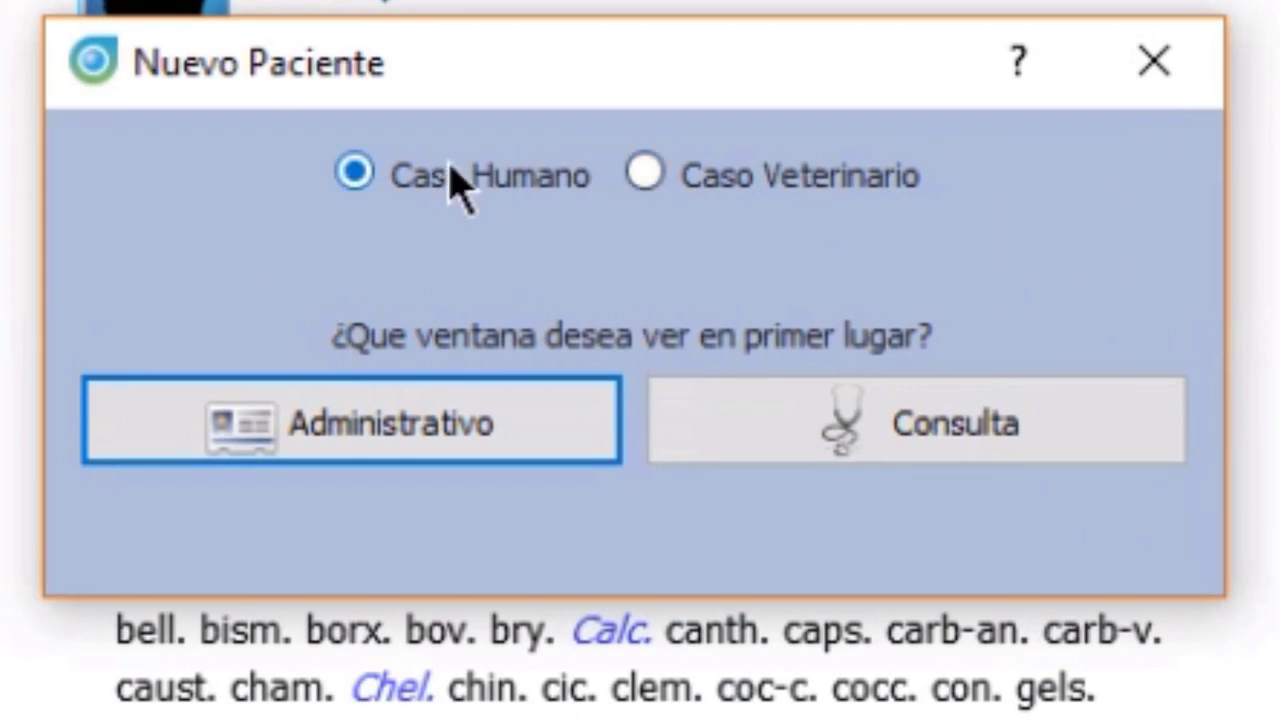
click(470, 455)
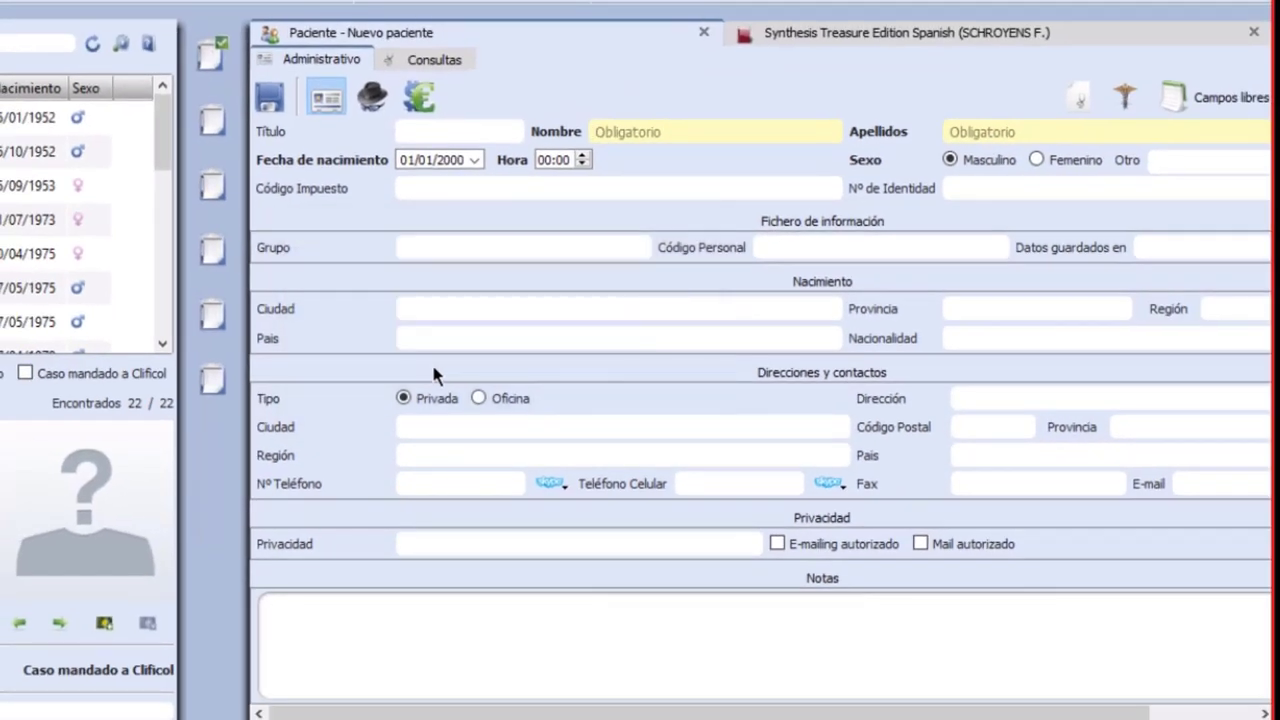
- Set the patient's title to Señor and fill in the mandatory first name and surname
click(450, 128)
click(512, 131)
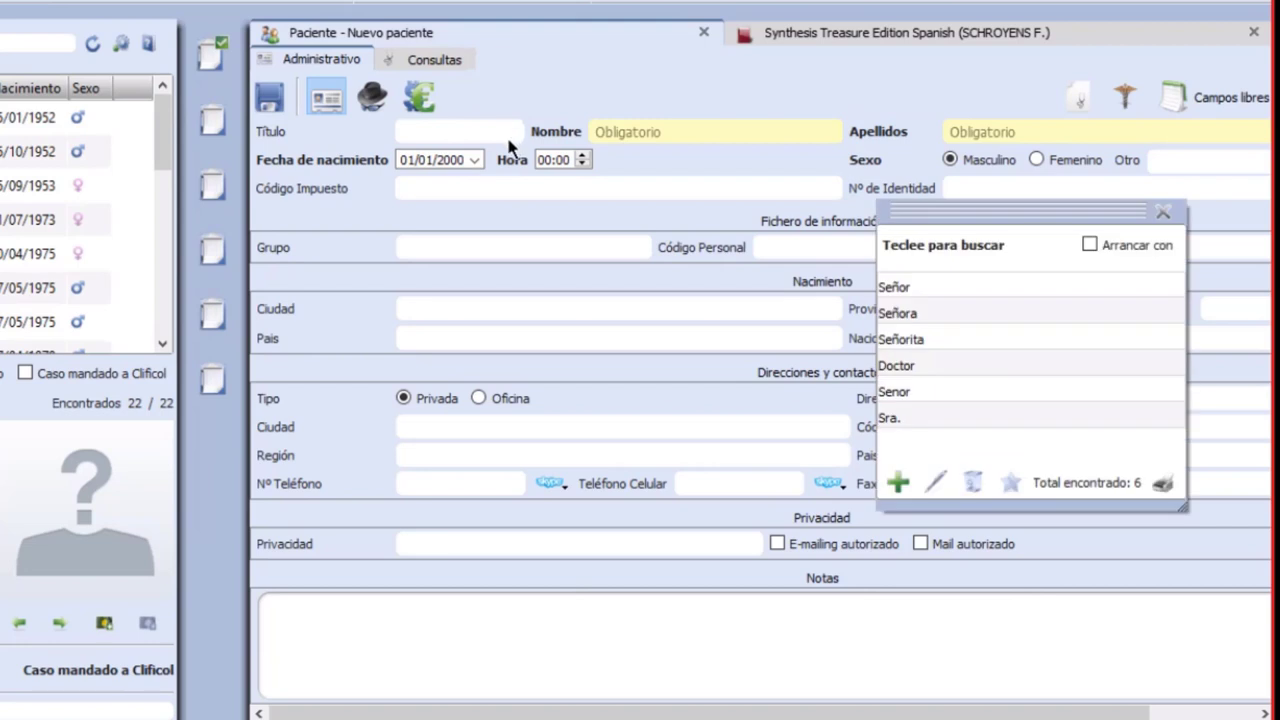
double_click(913, 287)
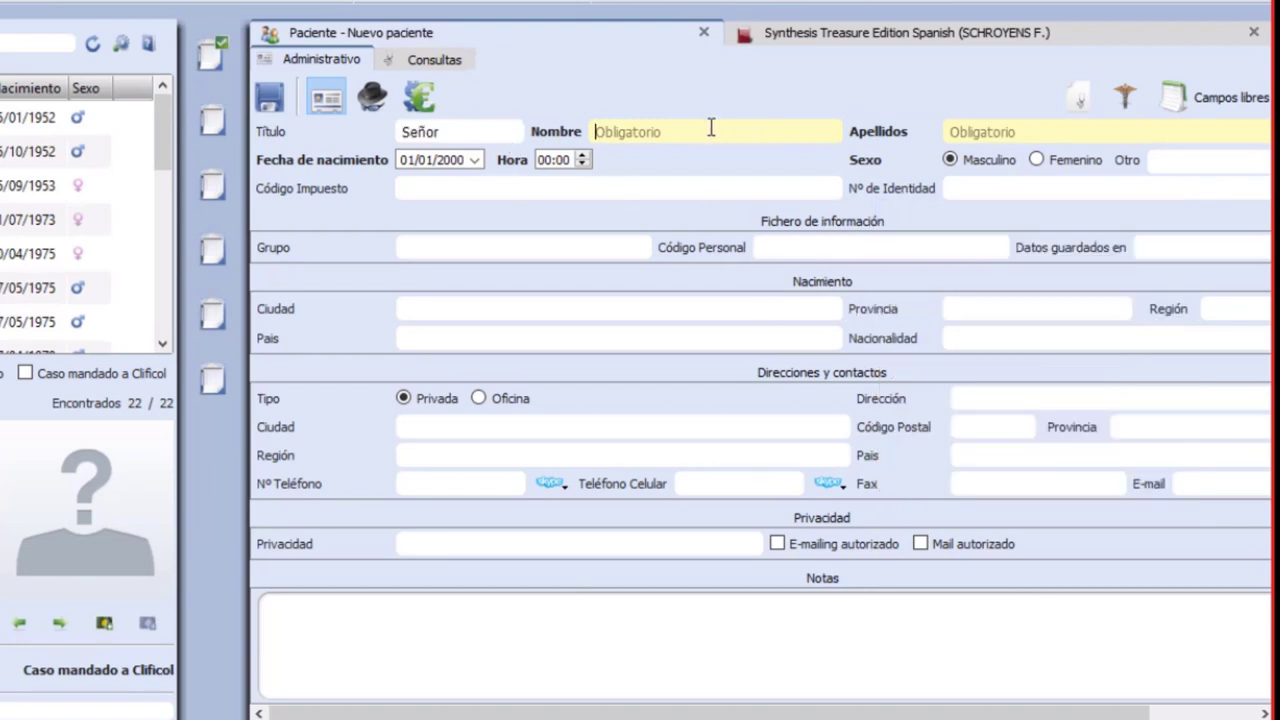
text(Pedro)
key(Tab)
text(Pedro)
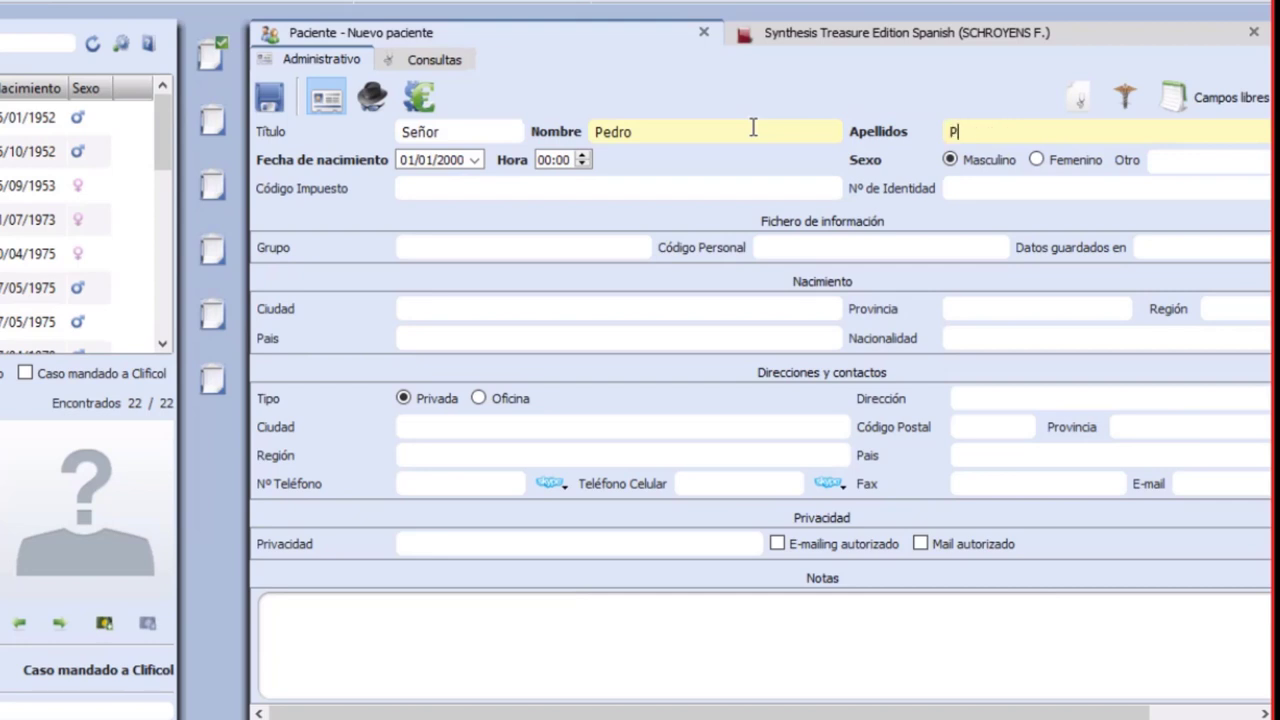
text(1)
click(553, 160)
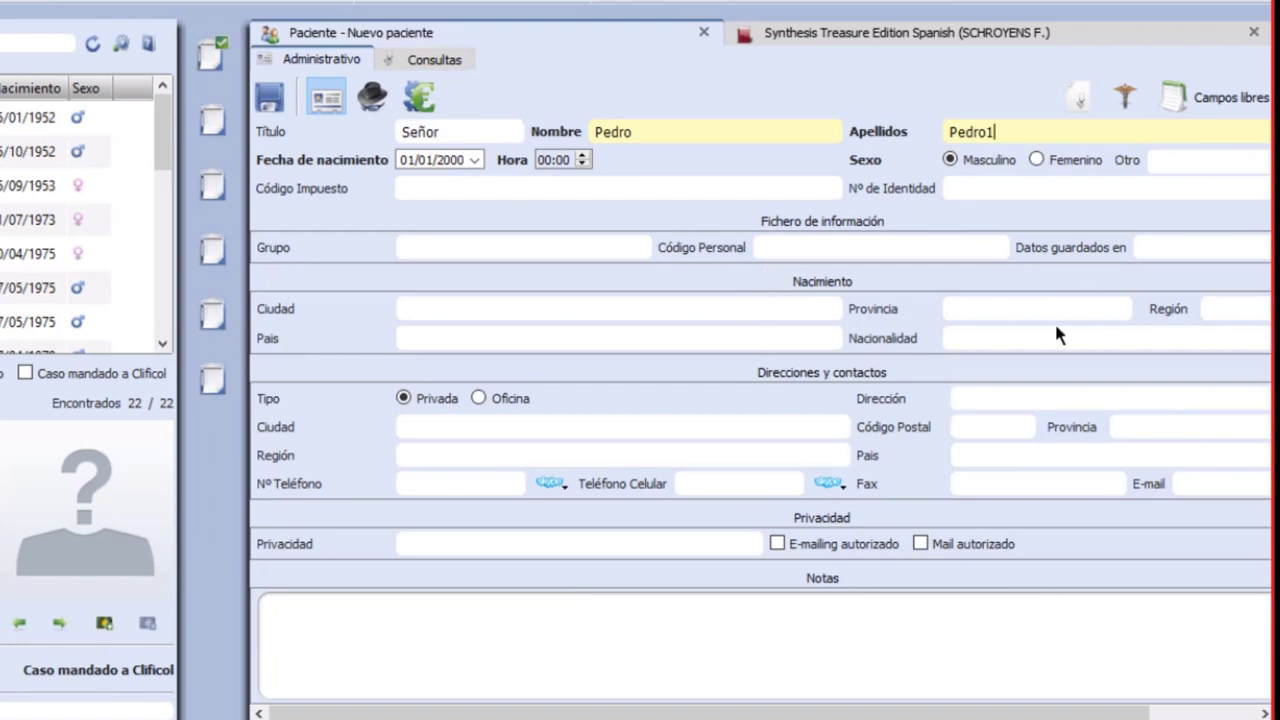
- Fill in the city, street address and country of the patient's private contact address, and save the record
click(509, 428)
text(M)
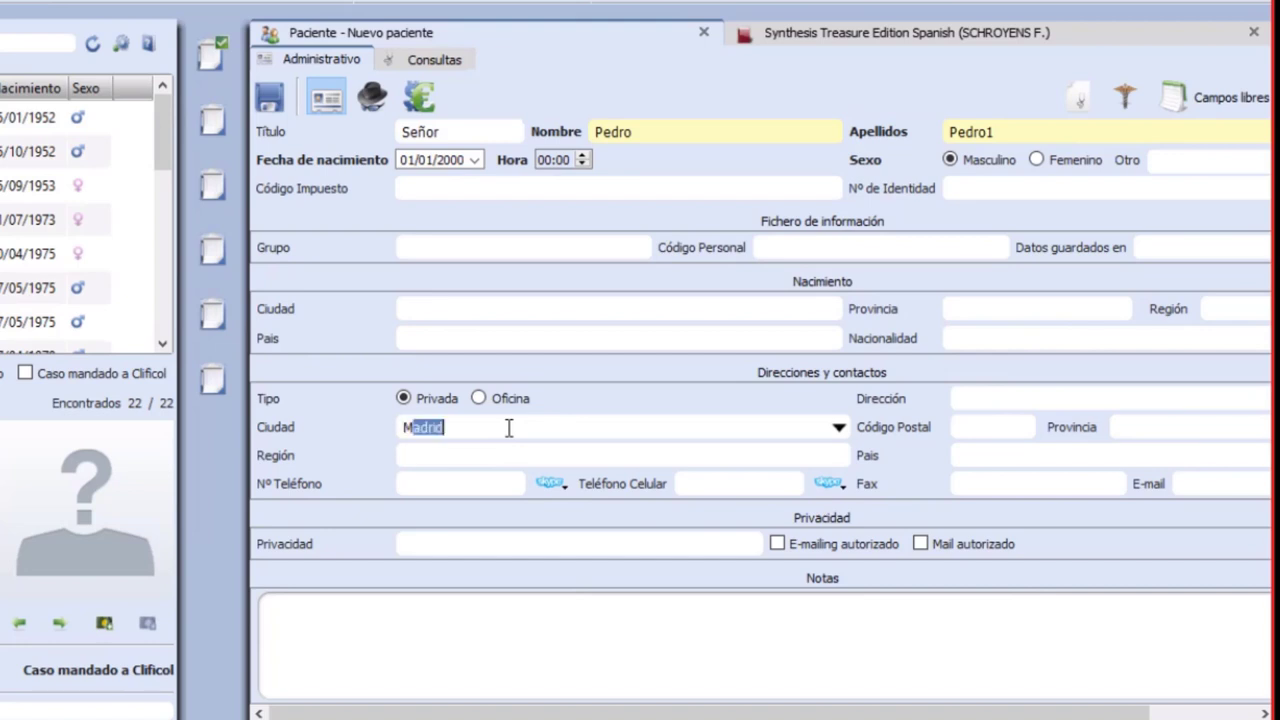
text(adrid)
click(1090, 394)
text(calle)
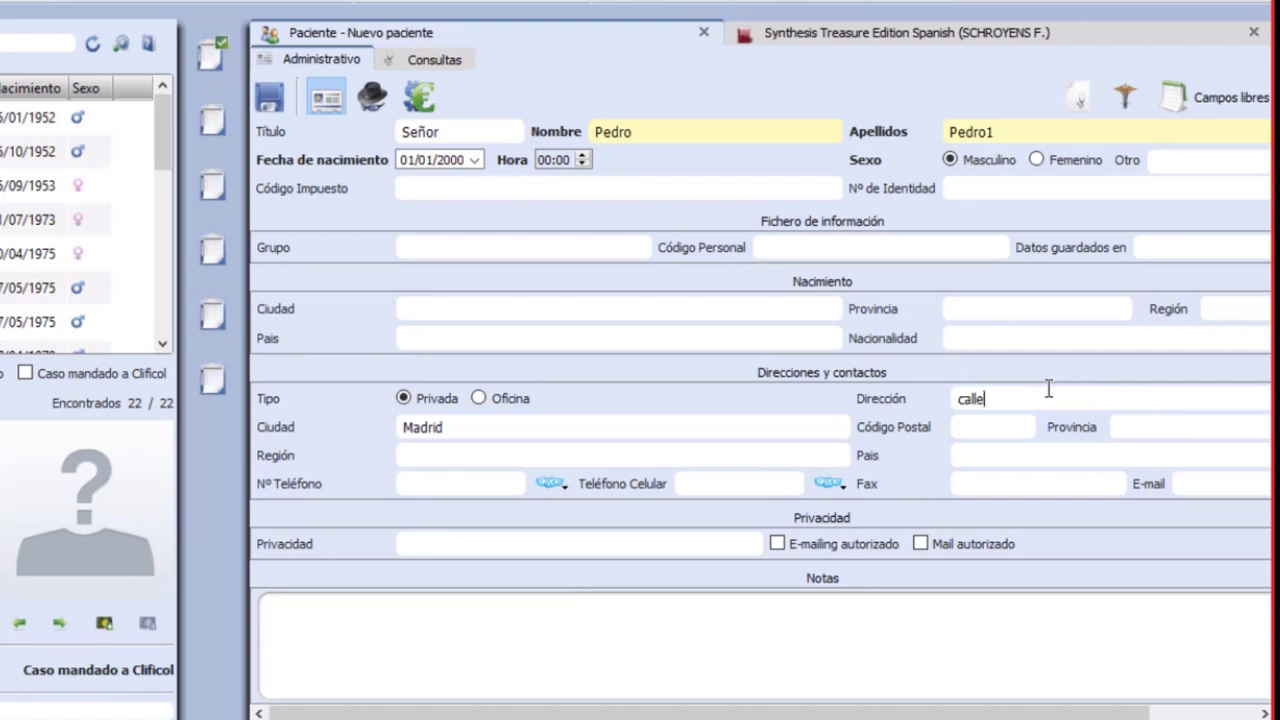
text(n fin sin número)
click(1024, 458)
text(España)
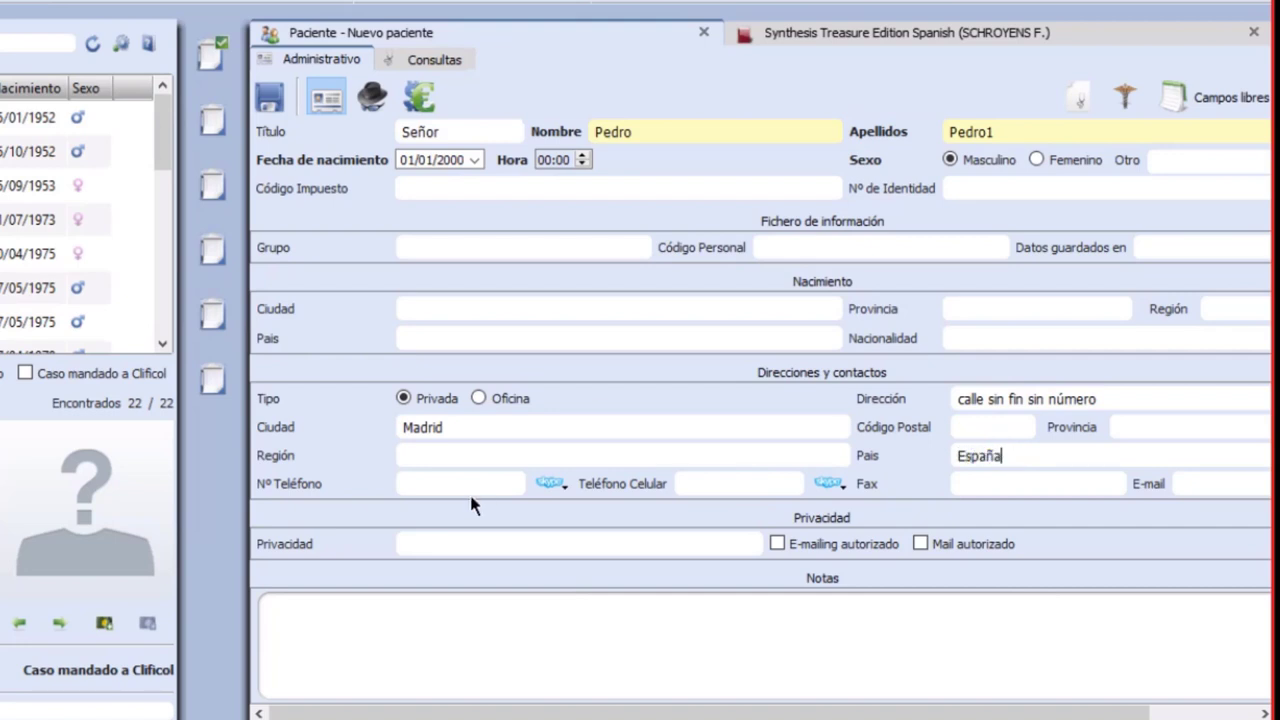
click(709, 483)
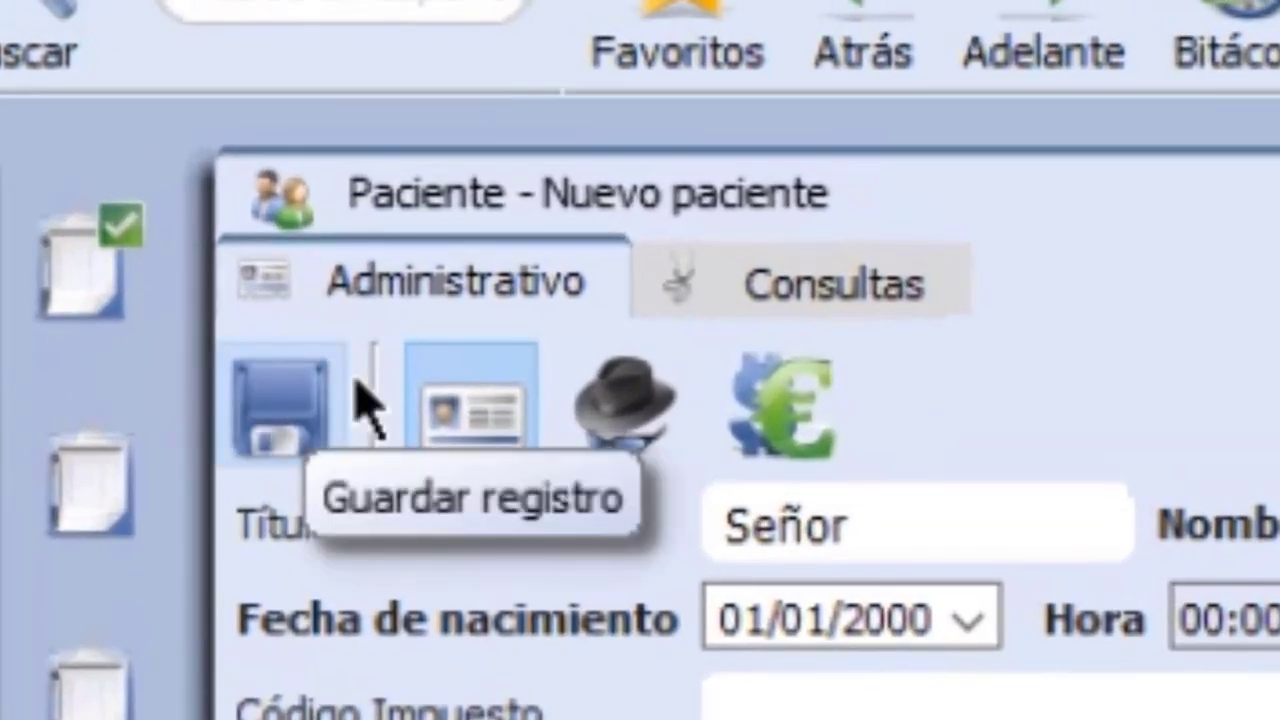
click(272, 427)
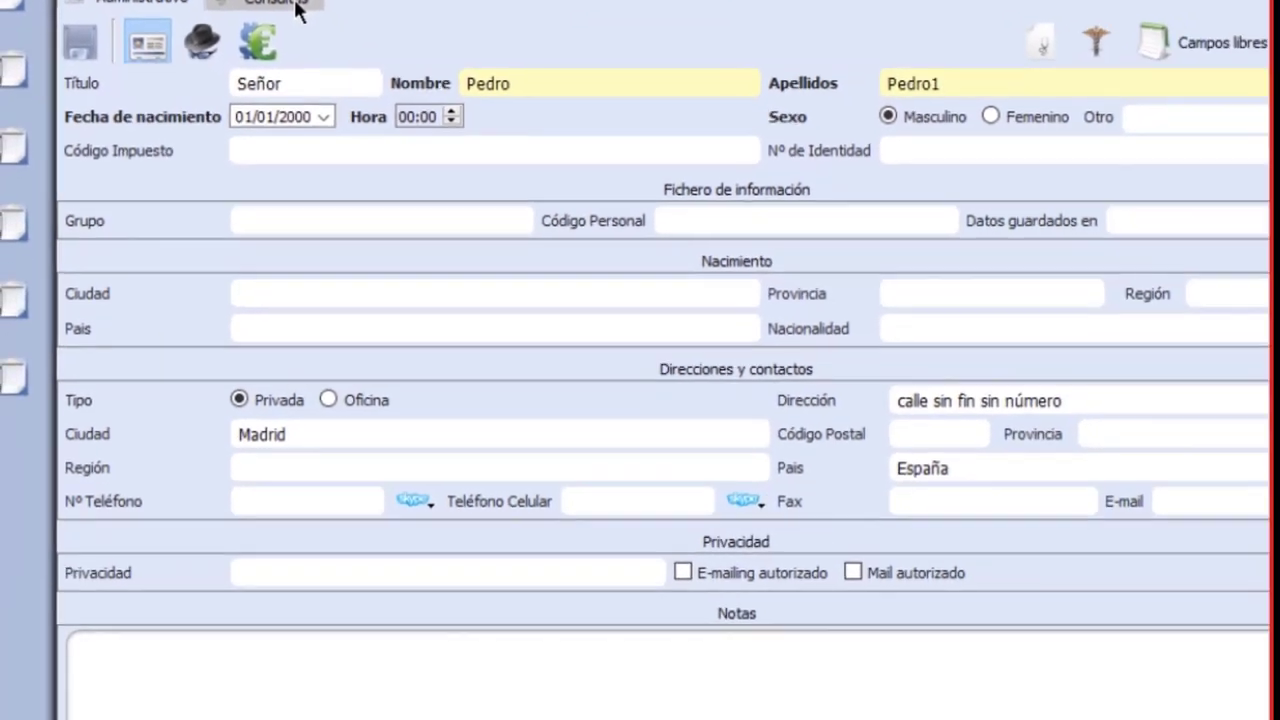
- In the patient's new consultation, record the symptoms "ansiedad por la mañana" and "celoso" in separate table rows
click(405, 114)
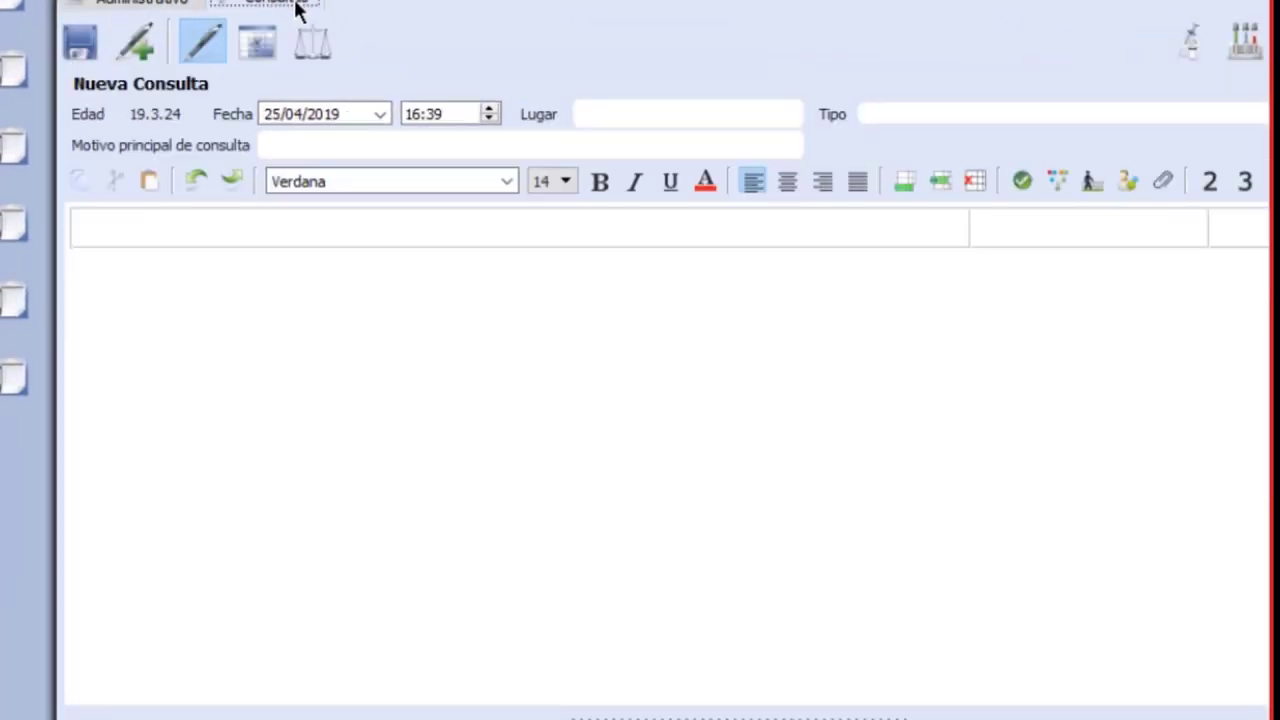
click(268, 227)
text(an)
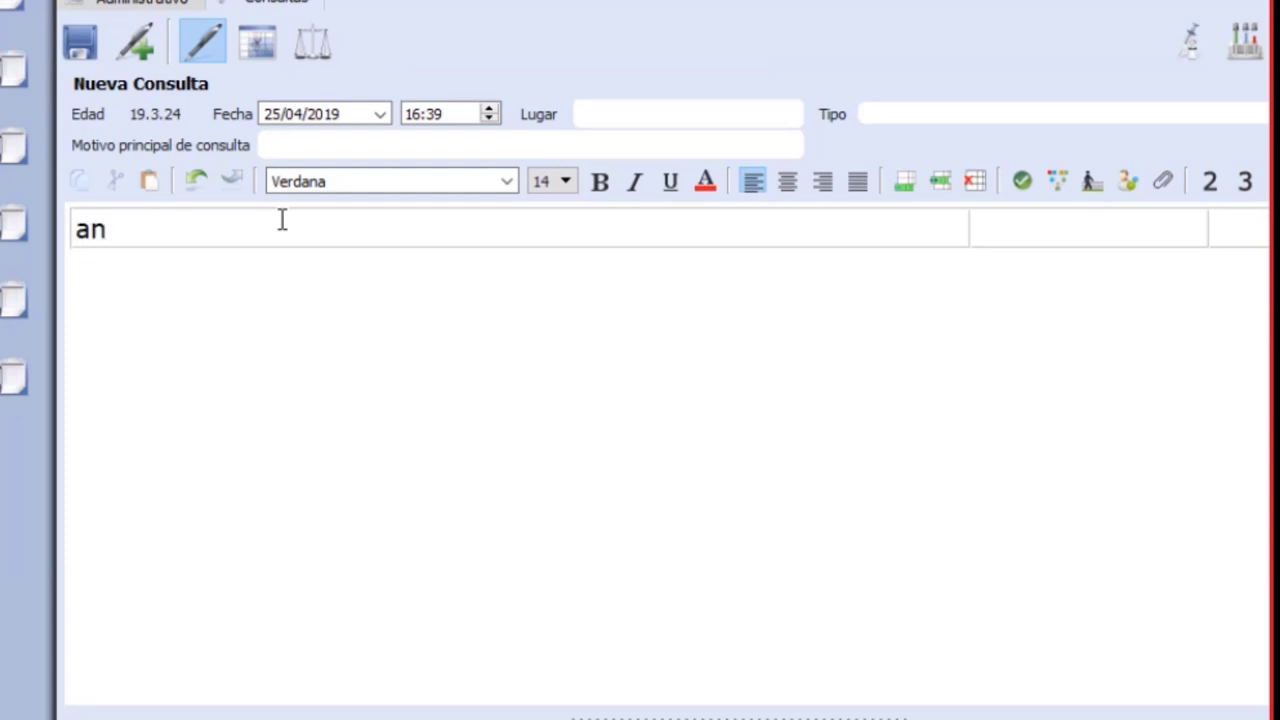
text(siedad)
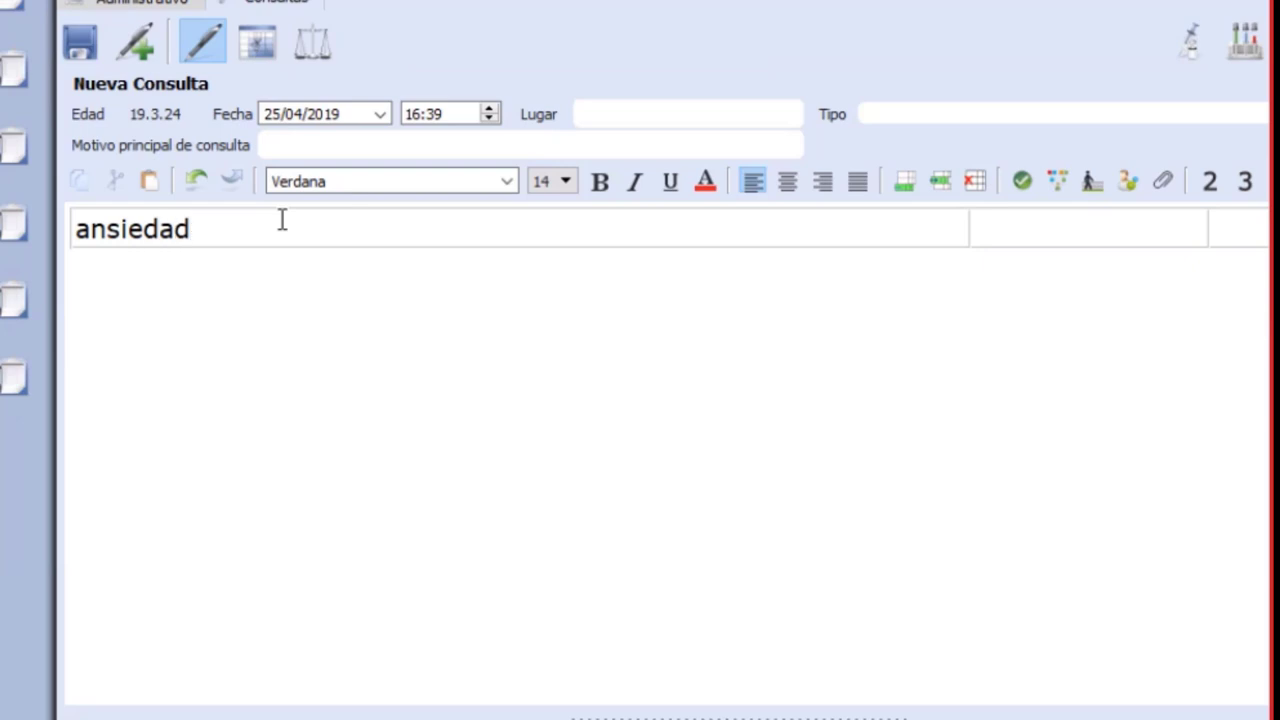
text( por la mañana)
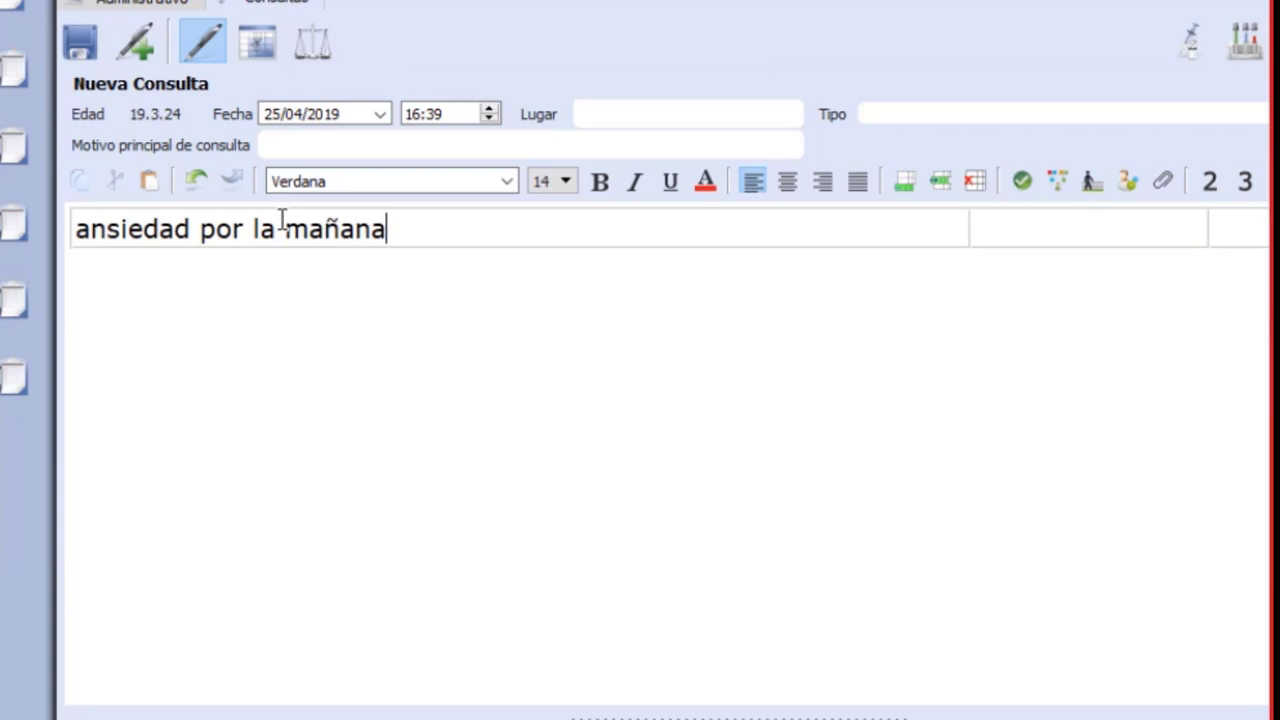
key(Return)
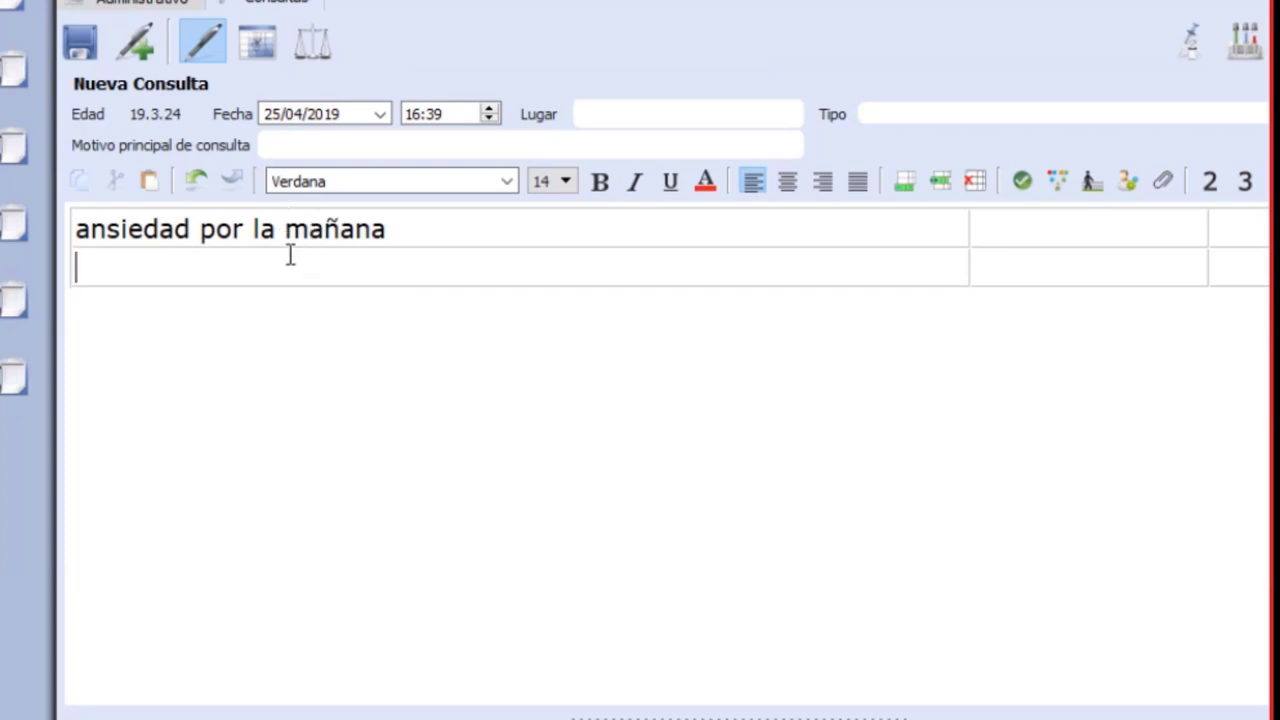
text(celos)
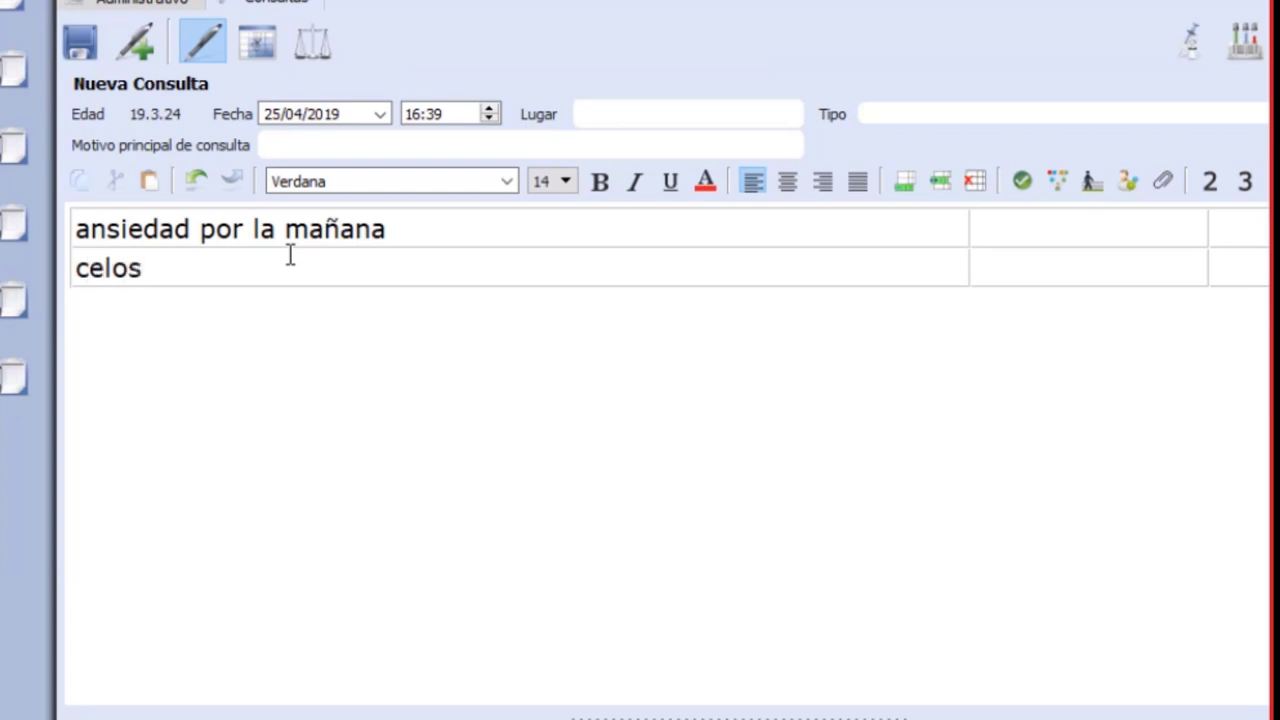
text(o)
- Add a third symptom row reading "come una tableta de chocolate cada día"
key(Return)
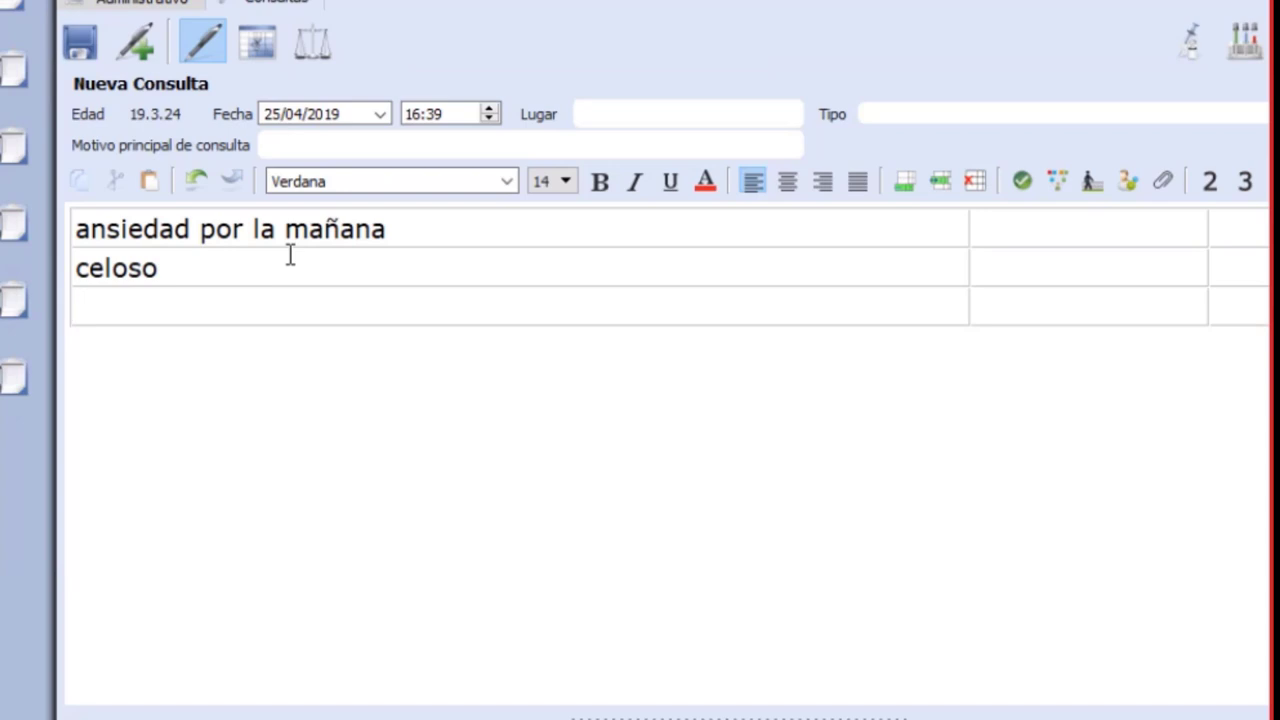
text(come una)
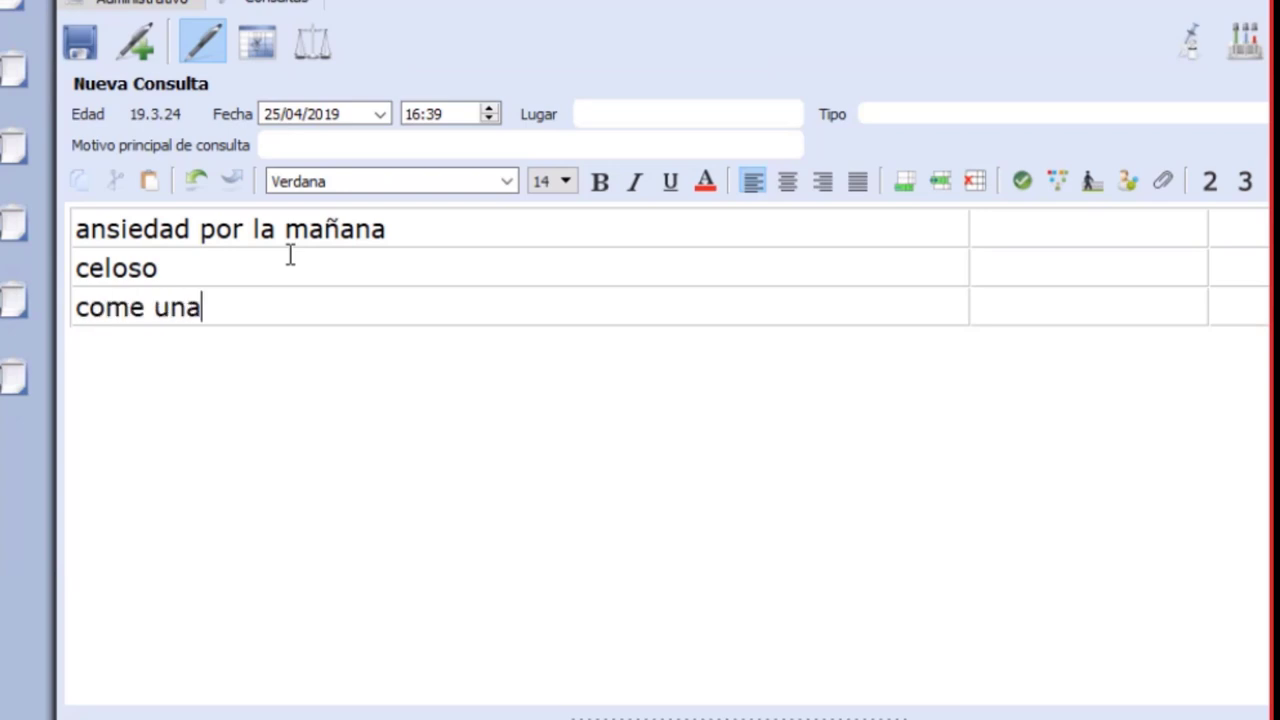
text( tableta )
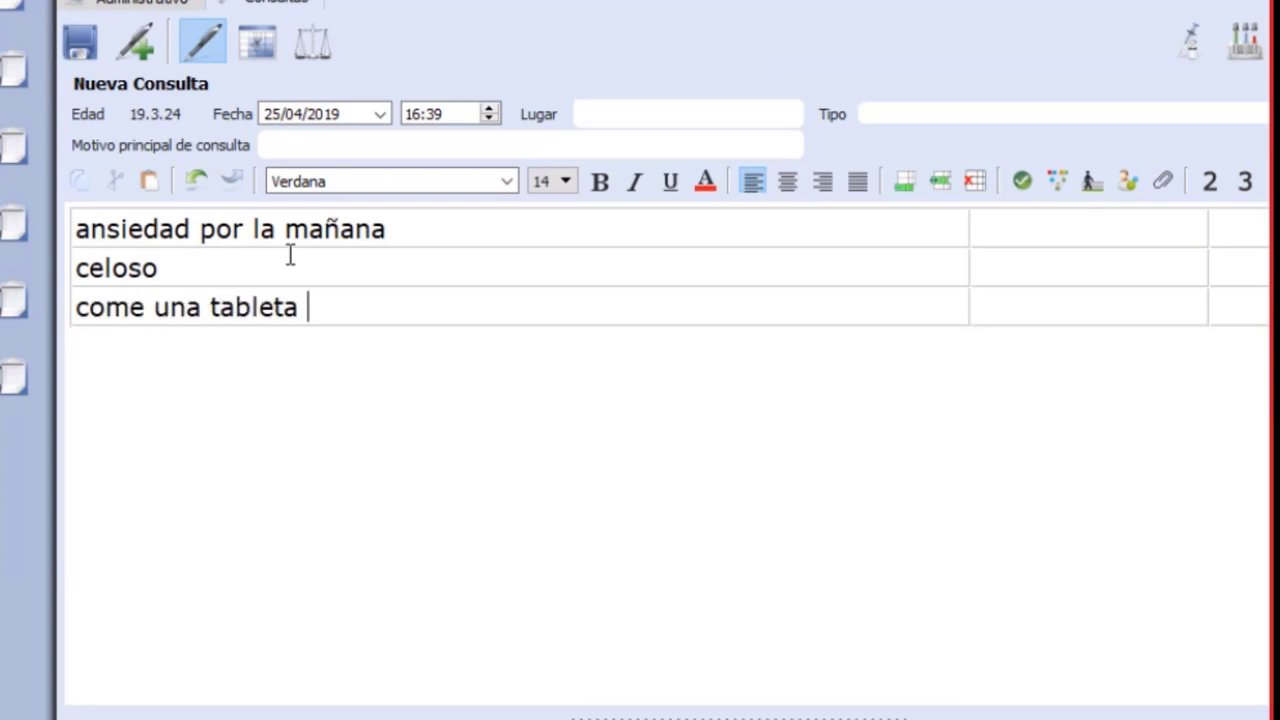
text(de choc)
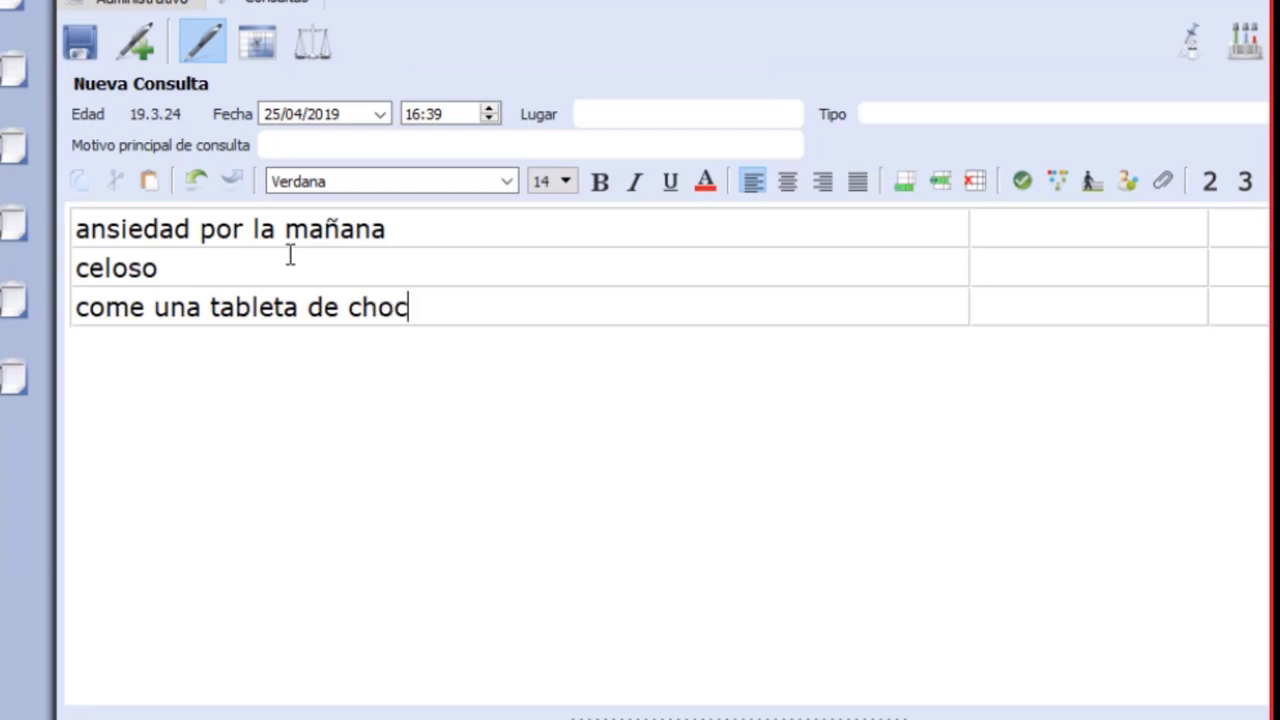
text(olate)
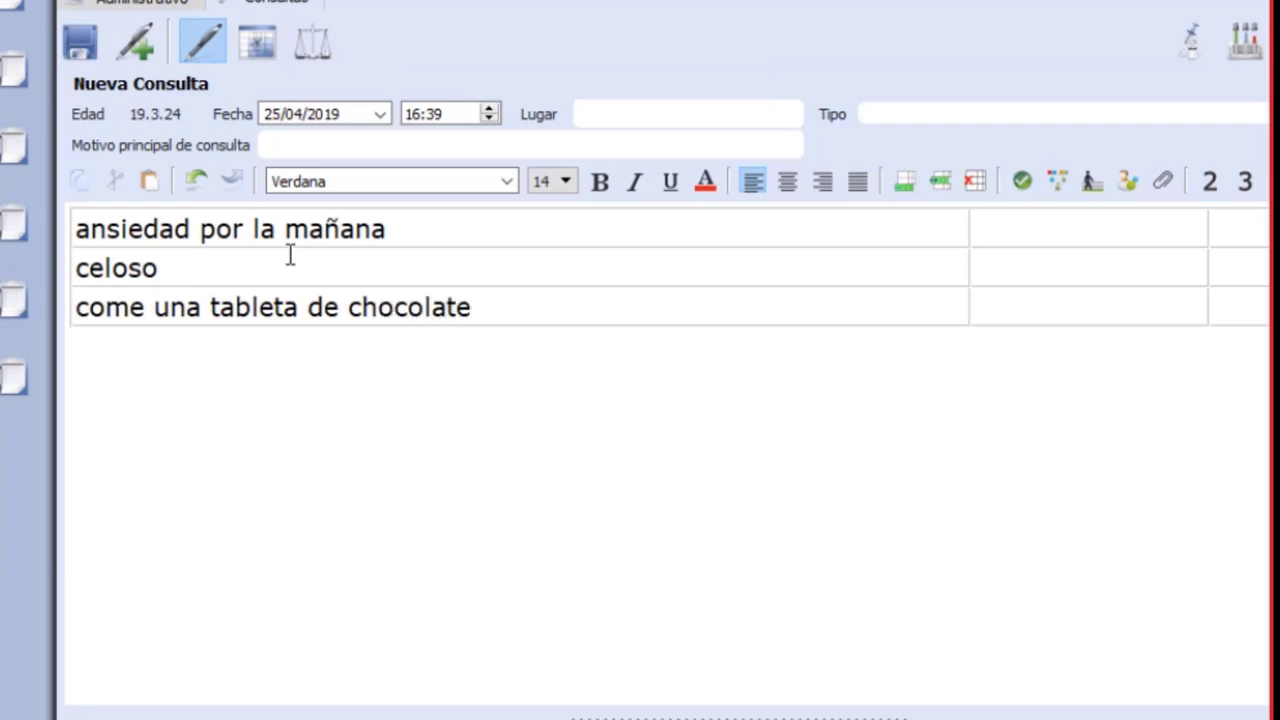
text( cada d)
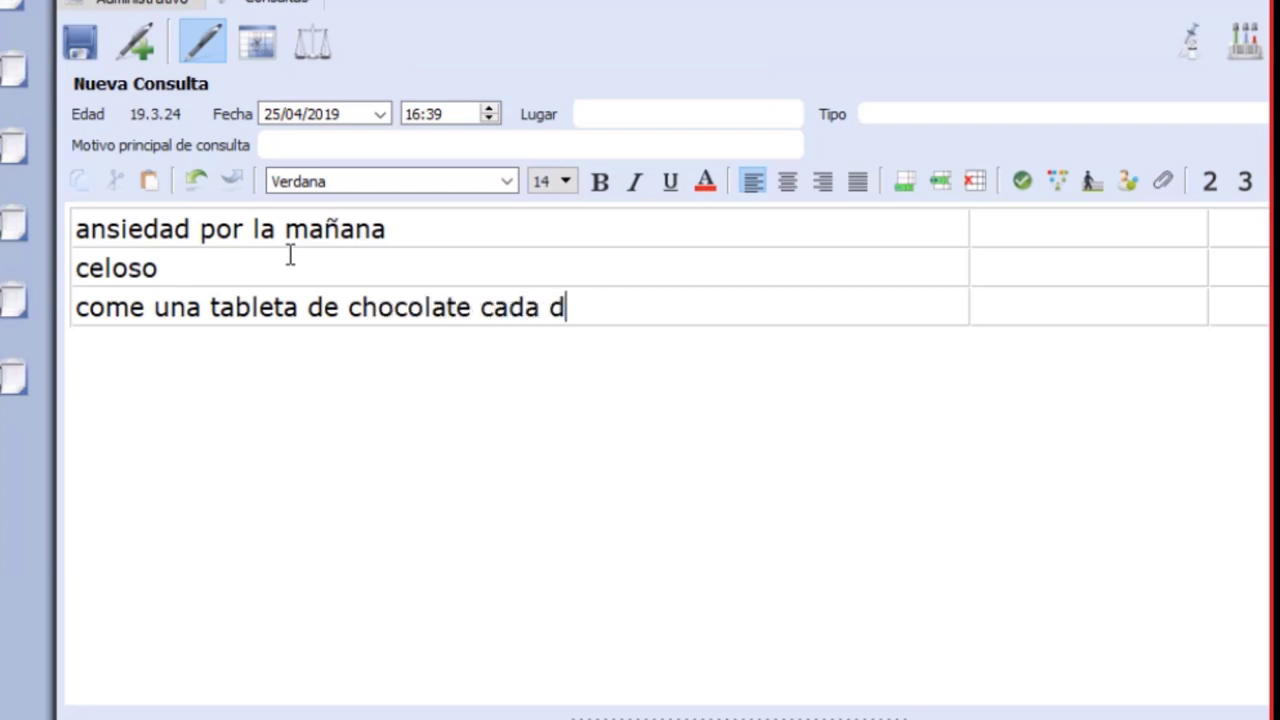
text(ía)
- Add two more symptom rows reading "come mucha sal" and "dolor cabeza por las tardes"
key(Return)
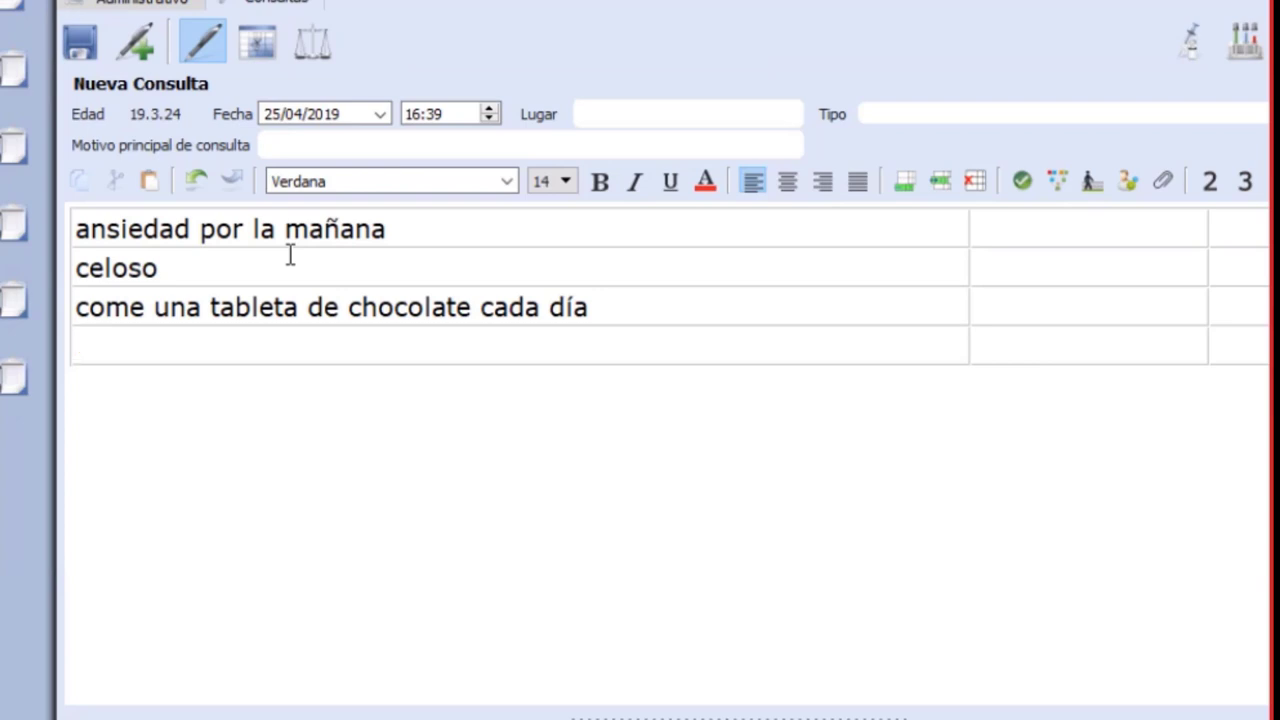
text(come m)
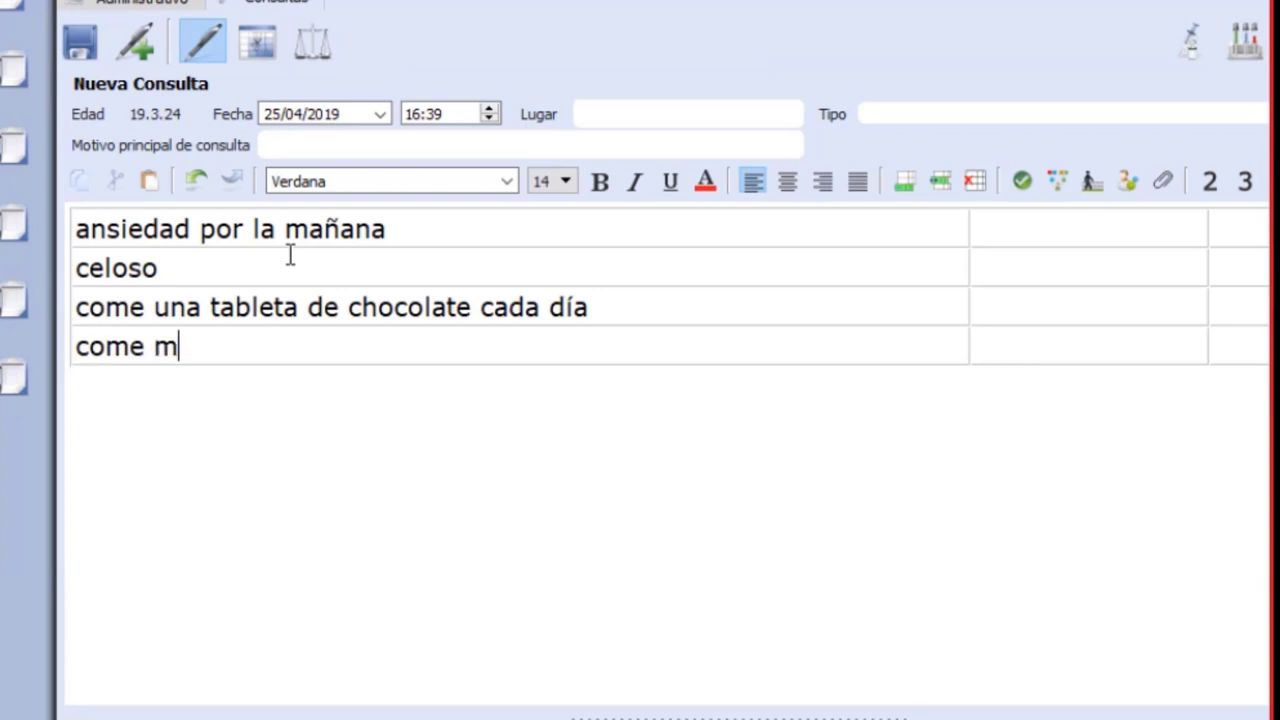
text(ucha sal)
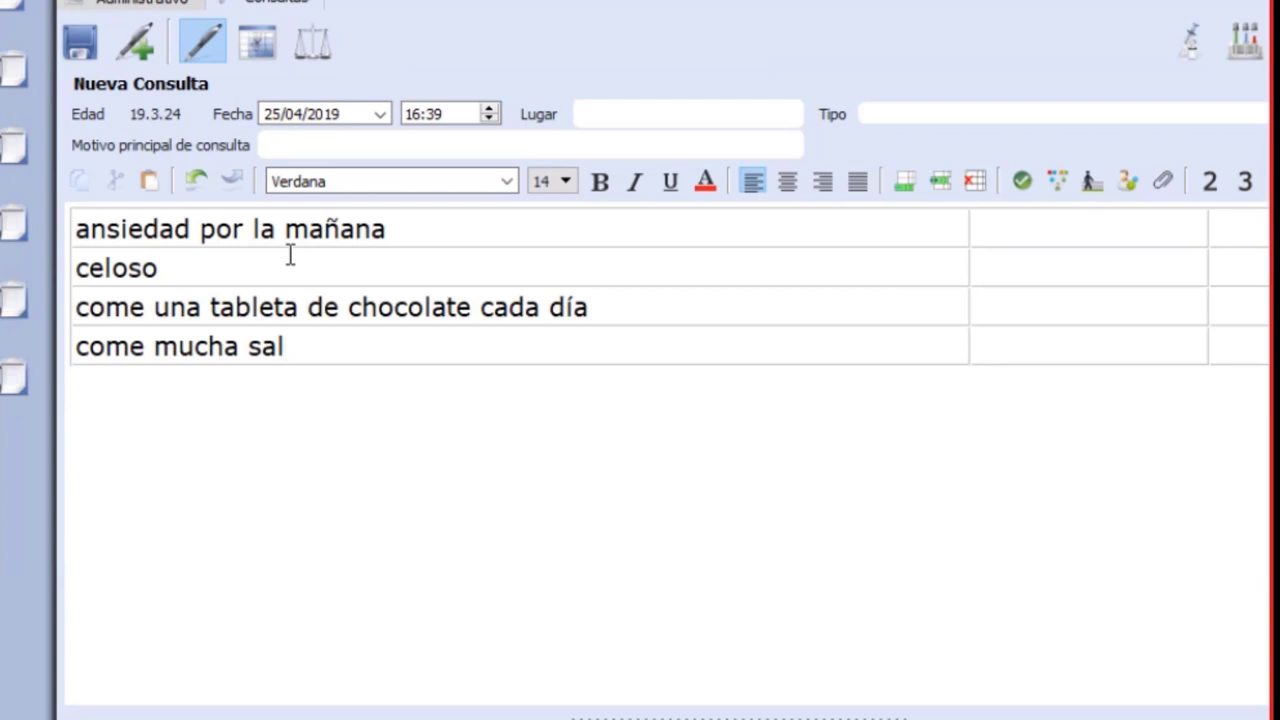
key(Return)
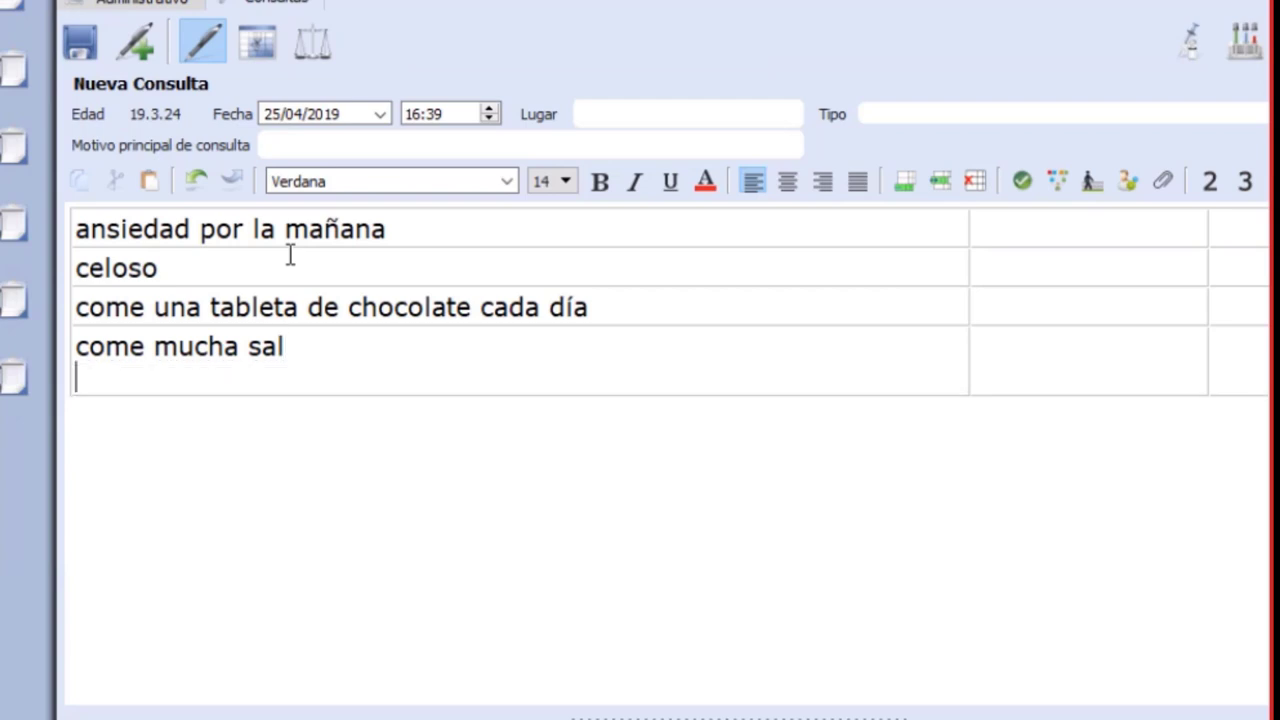
key(BackSpace)
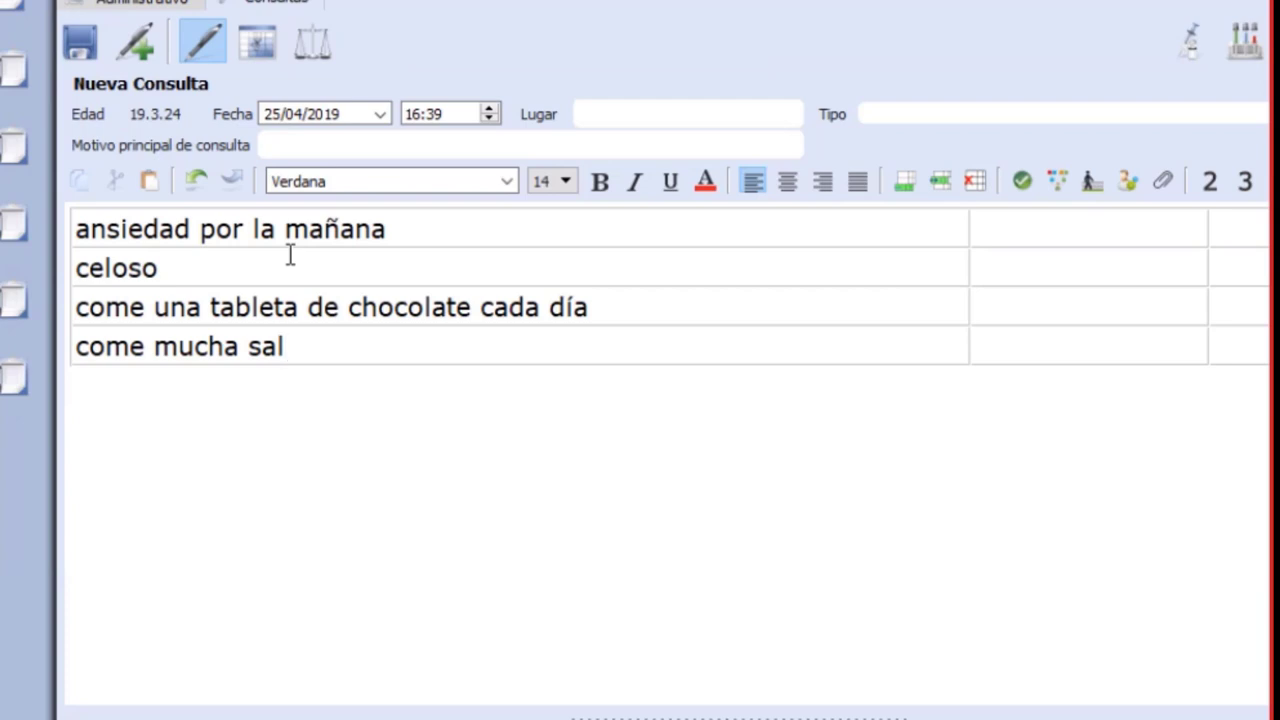
key(Tab)
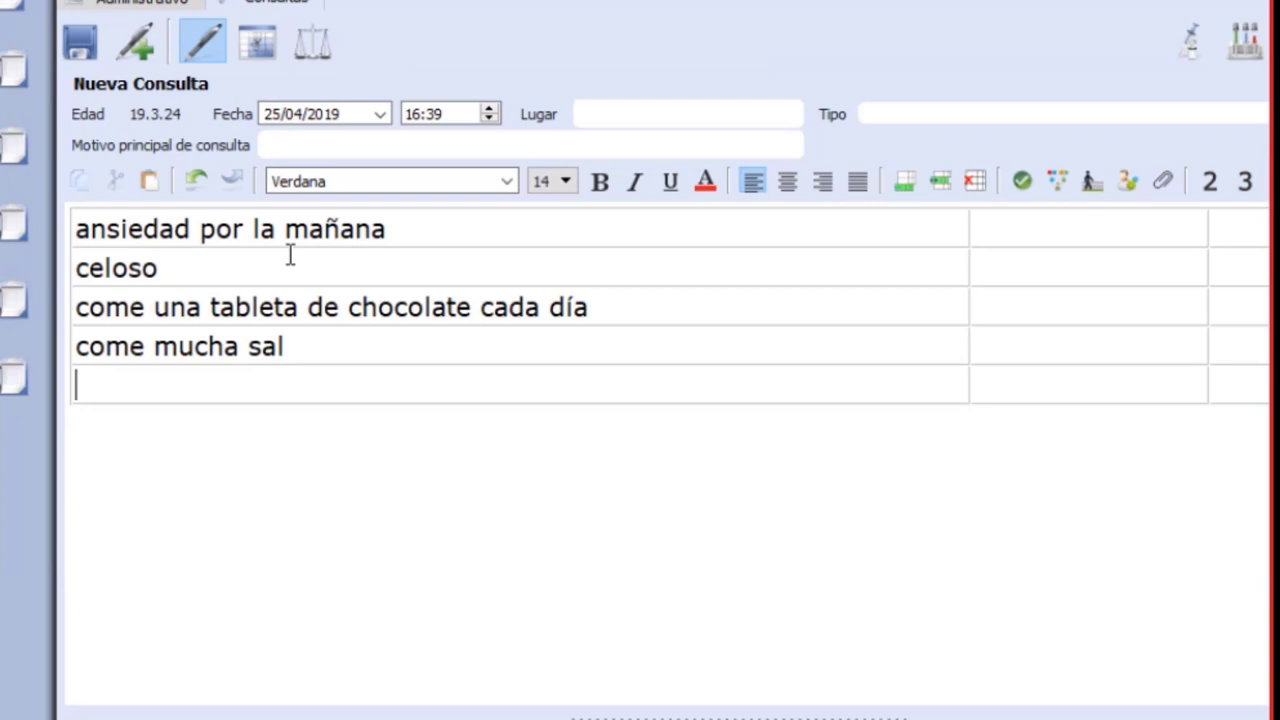
text(dolor cabeza)
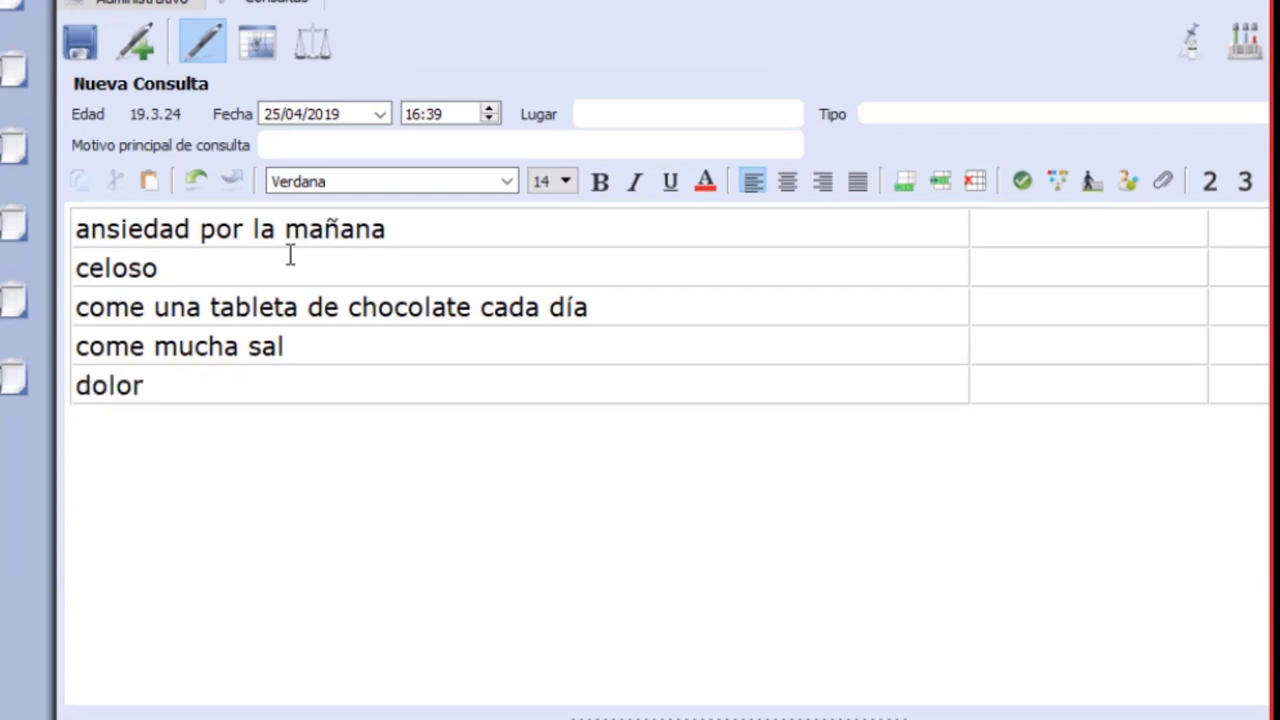
text( por las)
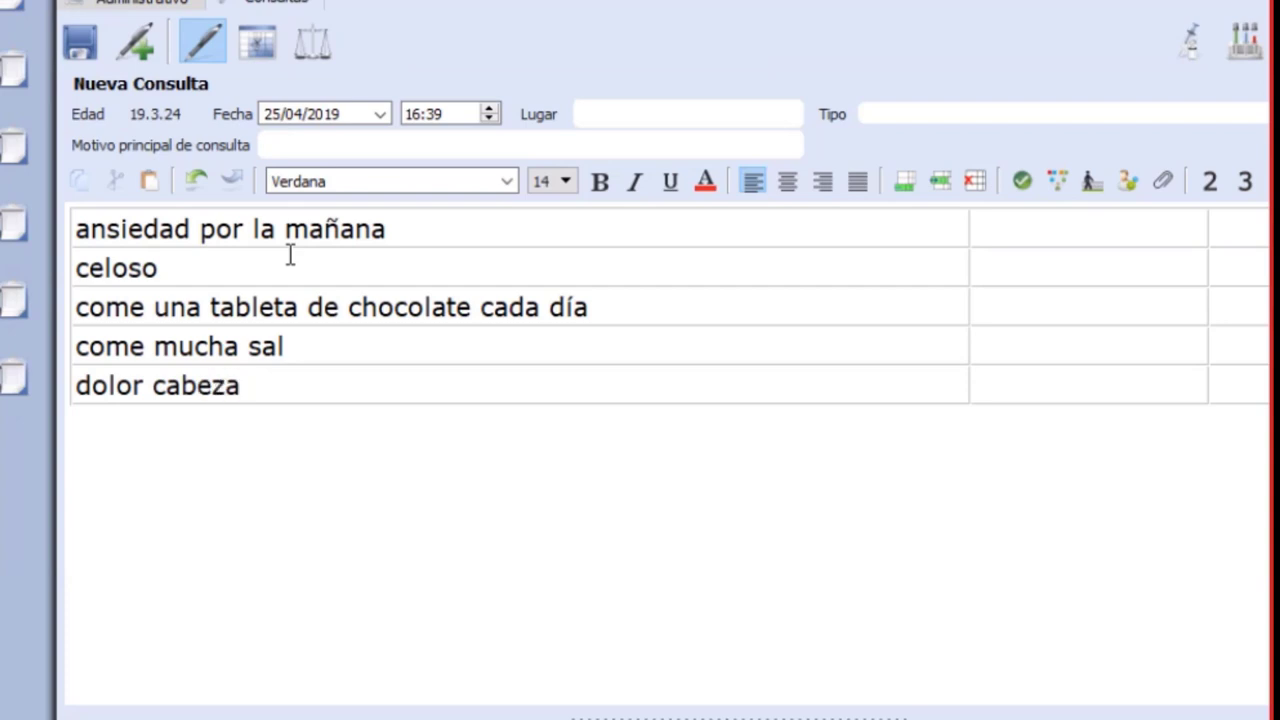
text( tardes)
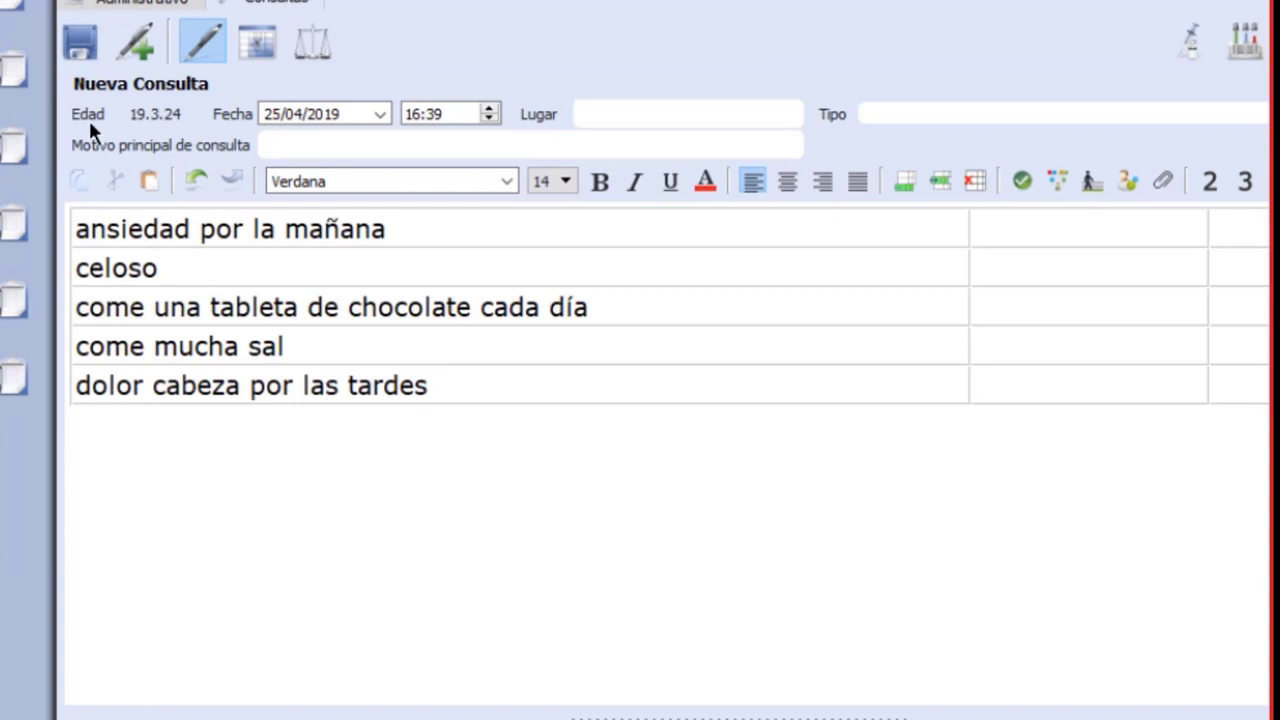
- Save the consultation and bring up the Synthesis Treasure Edition Spanish repertory with the table of contents hidden
click(88, 47)
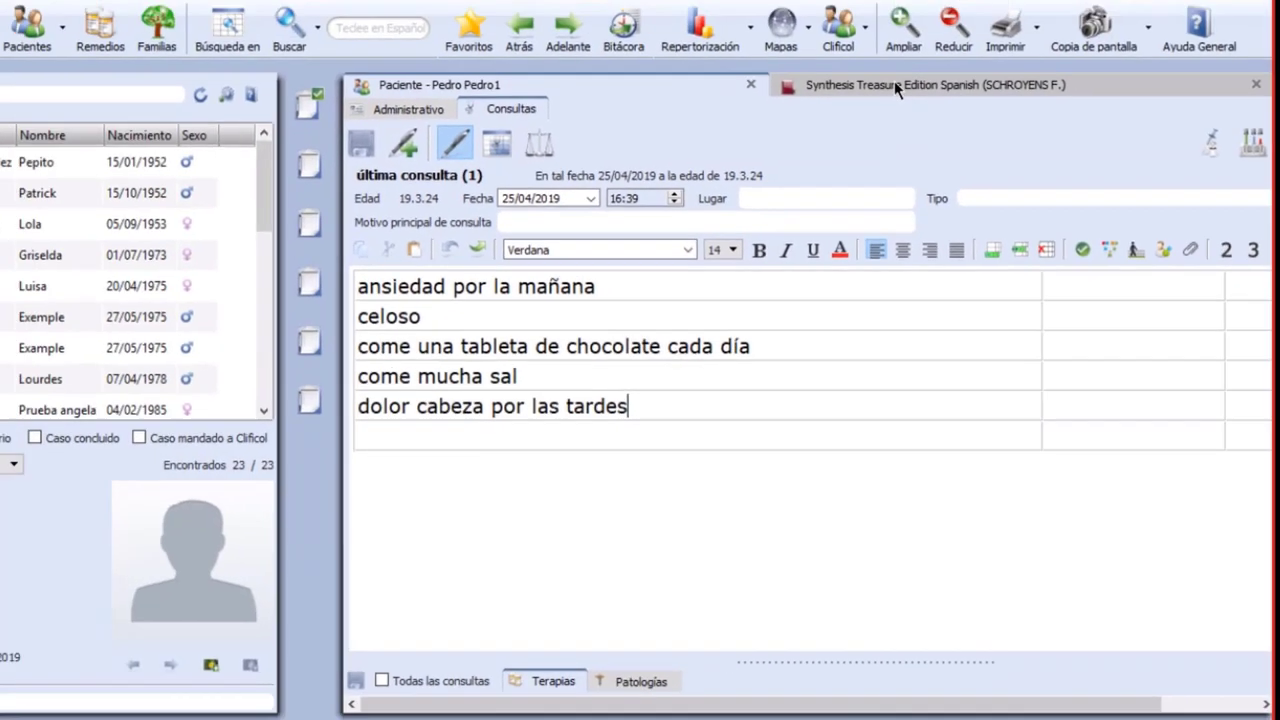
click(894, 83)
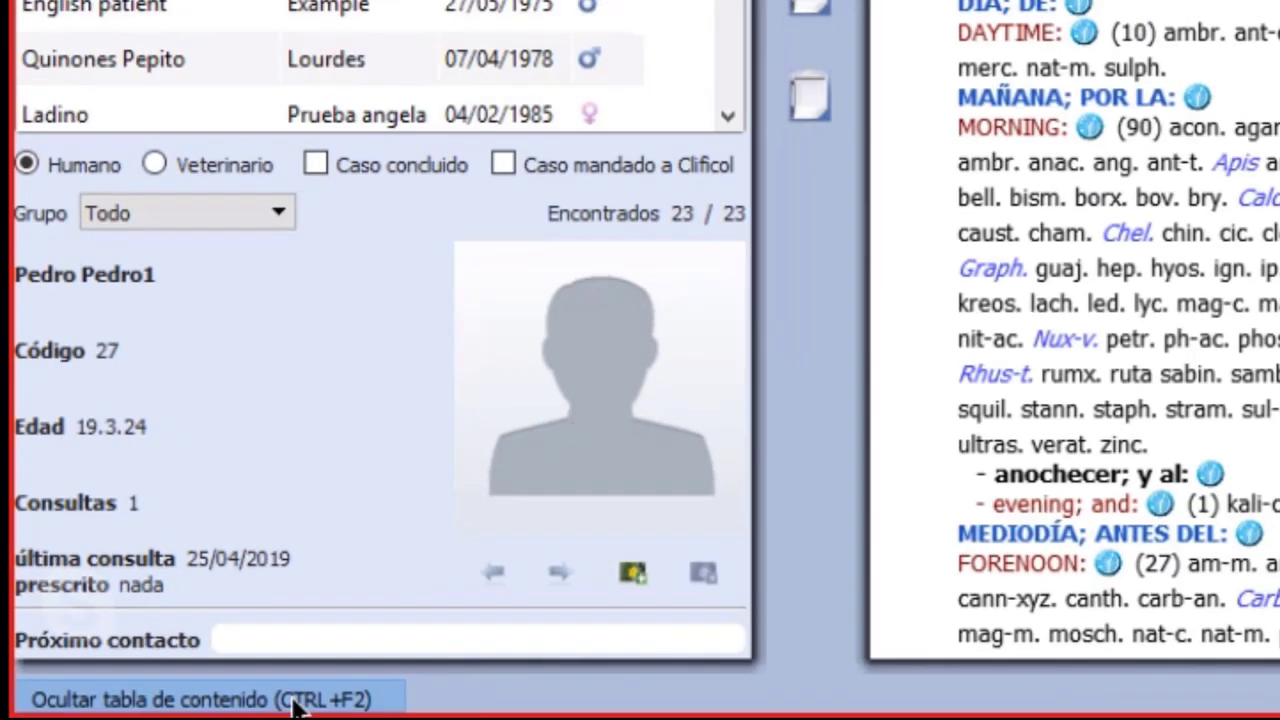
click(578, 700)
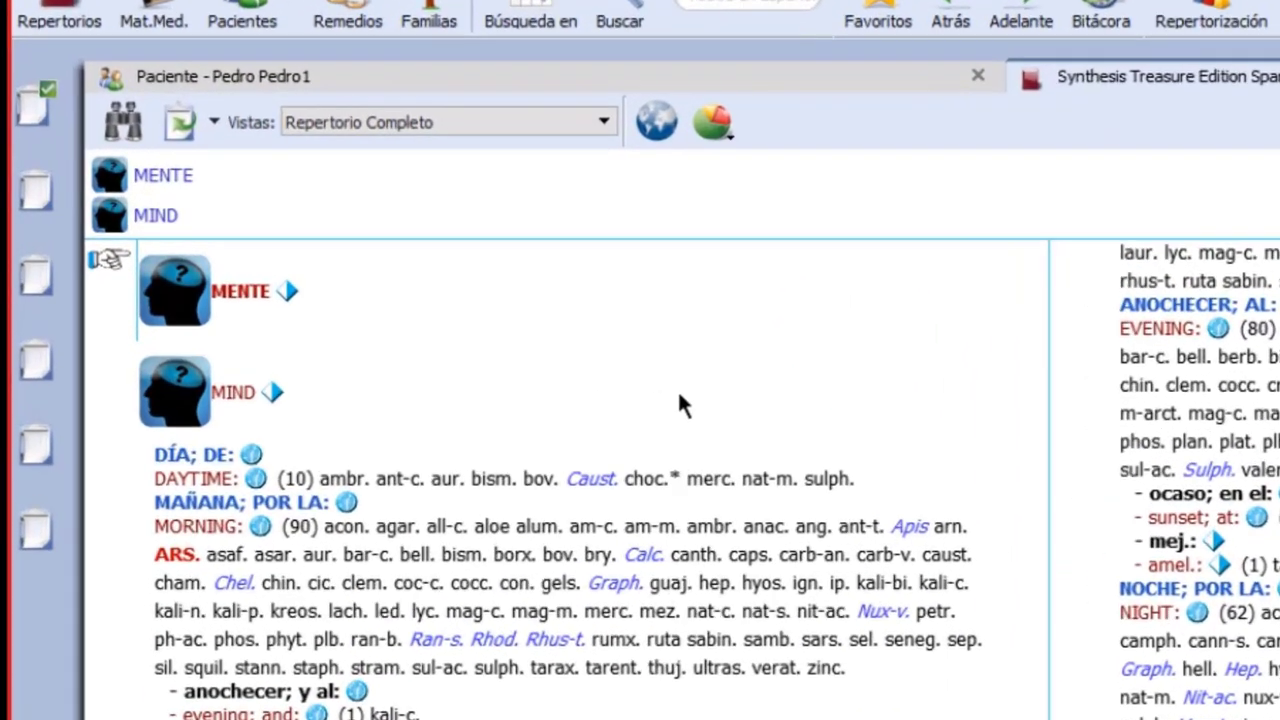
- Go to the rubric MENTE - ANSIEDAD - mañana; por la in the repertory and add it to the first symptom clipboard
text(me)
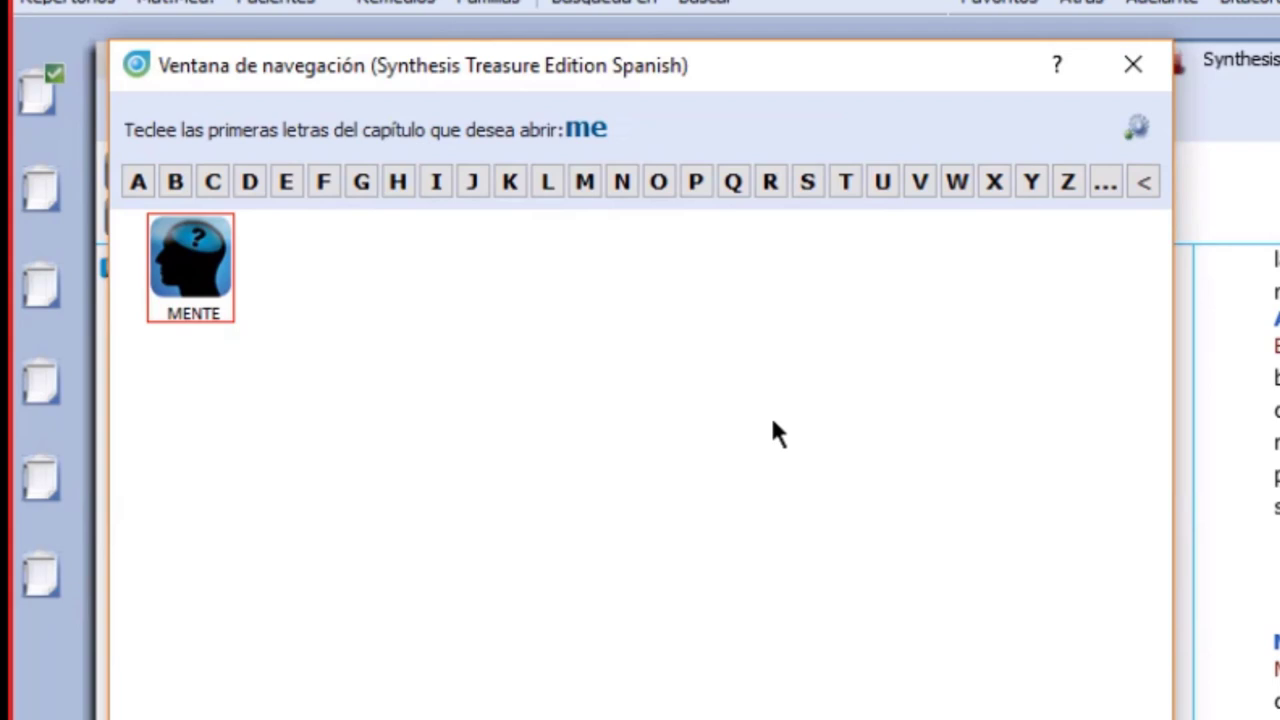
key(Return)
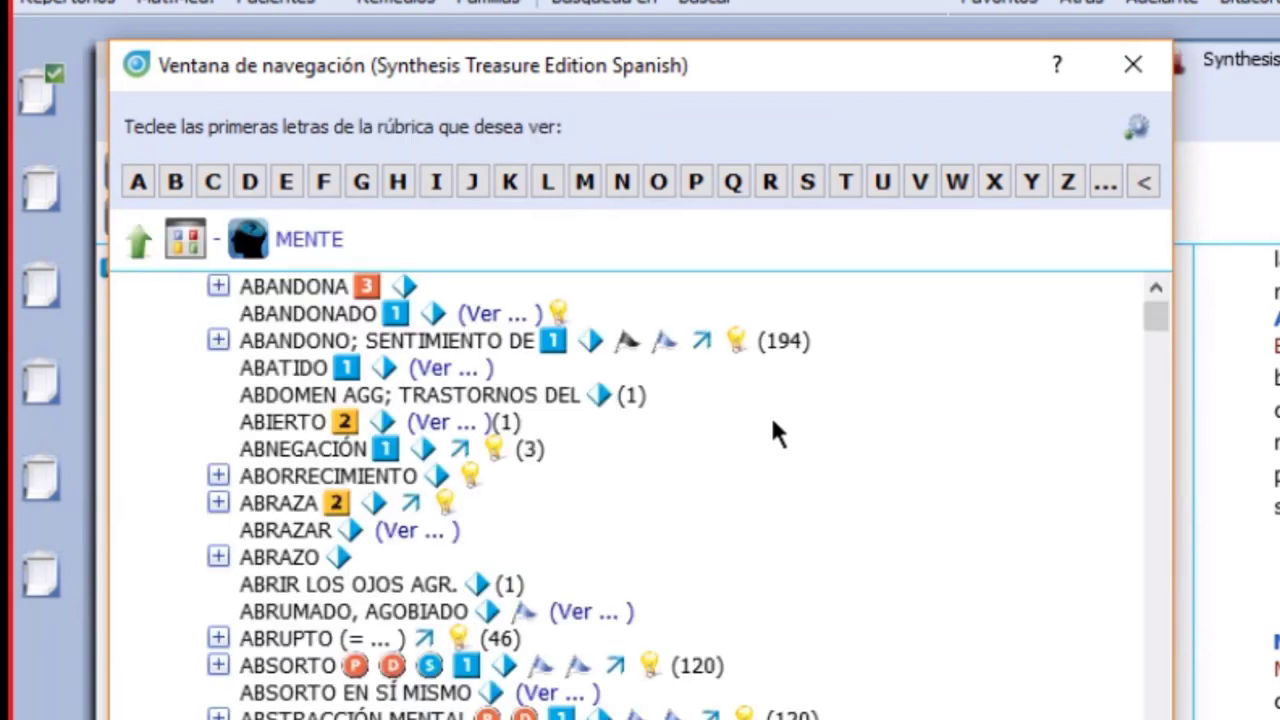
text(ansied)
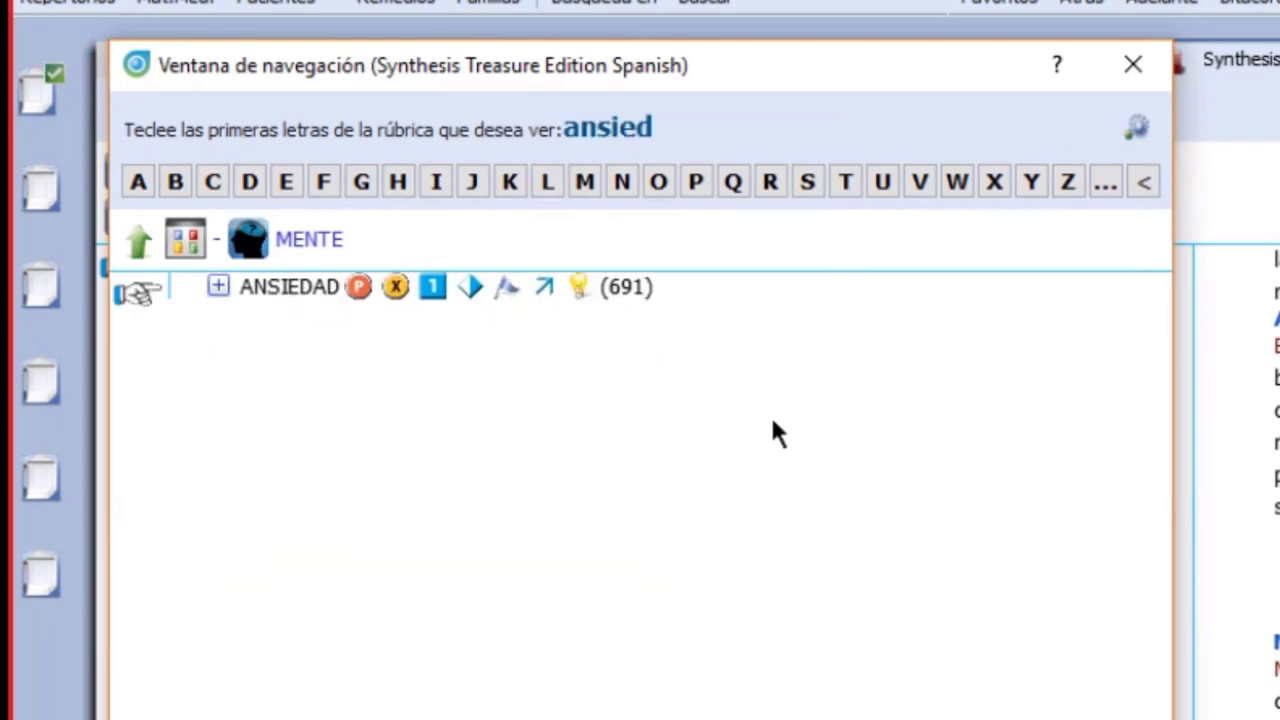
key(Return)
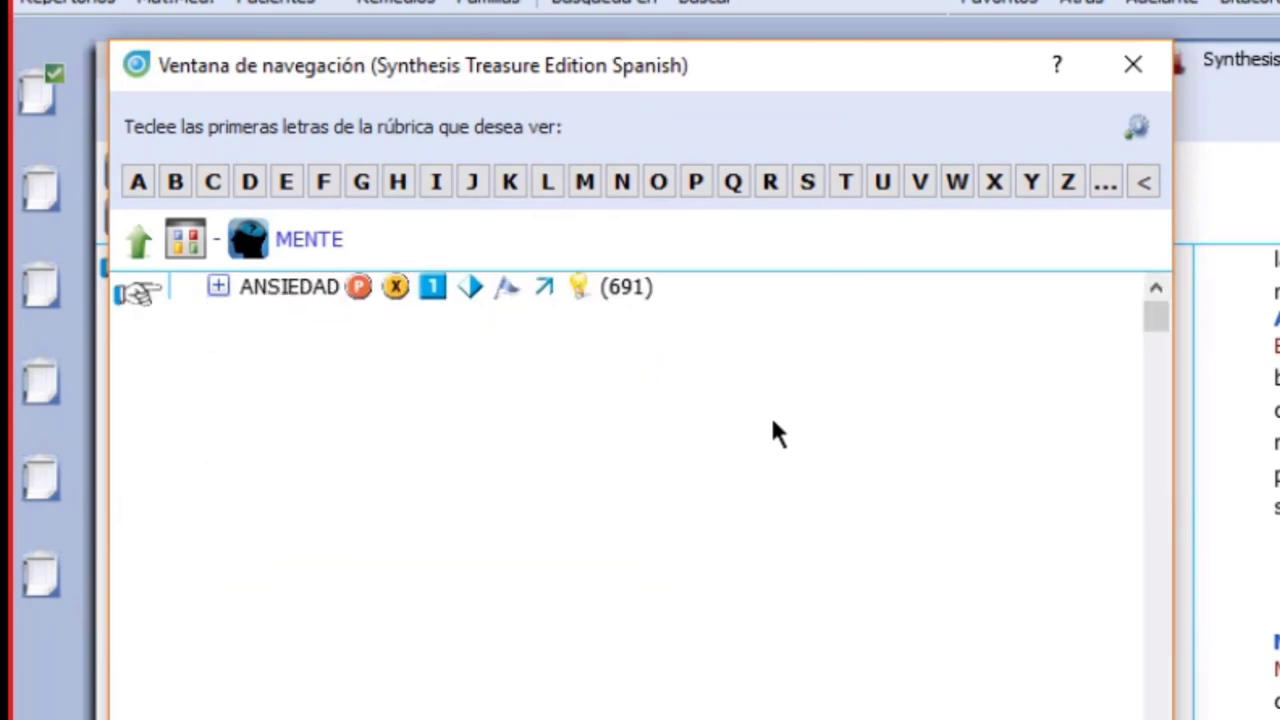
text(maña)
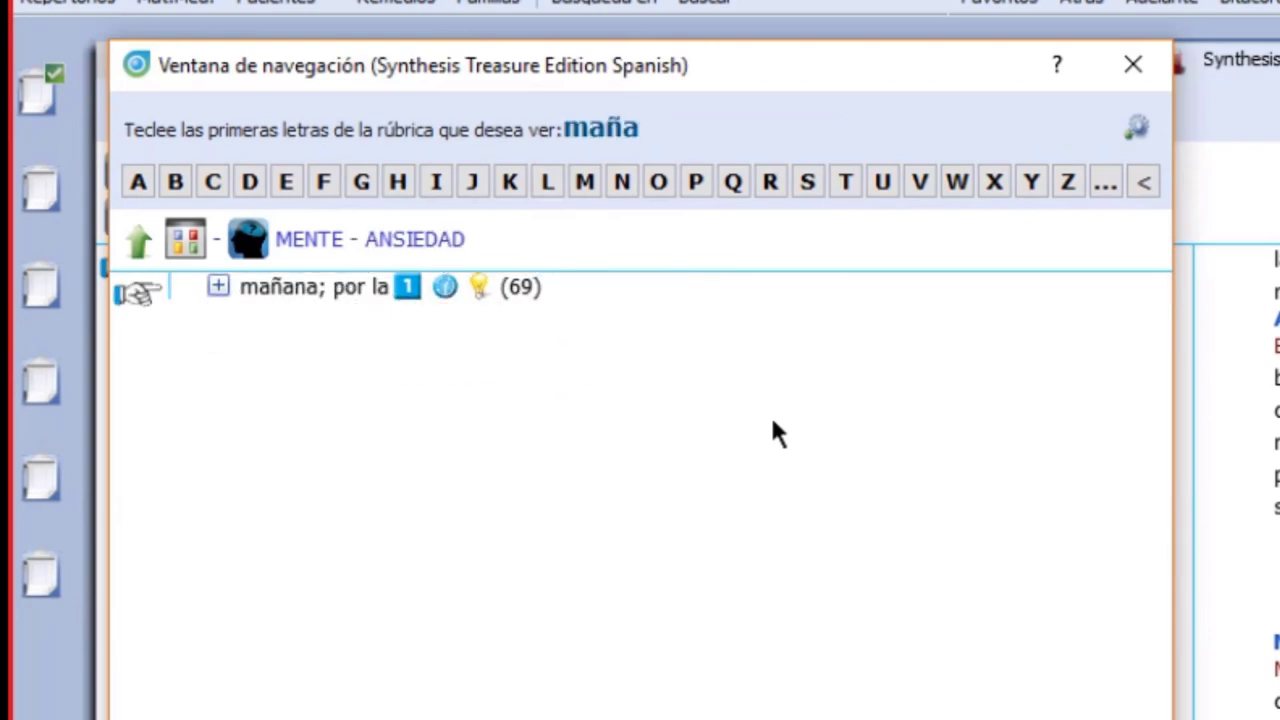
key(Return)
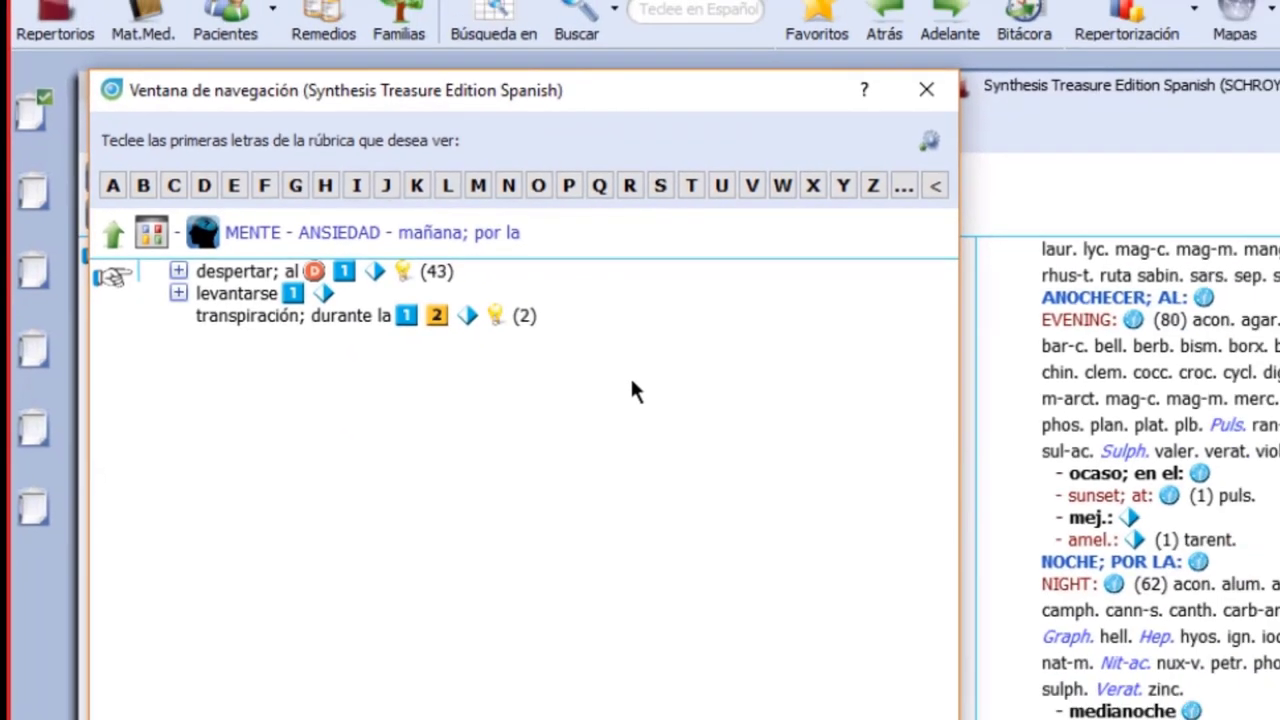
key(Return)
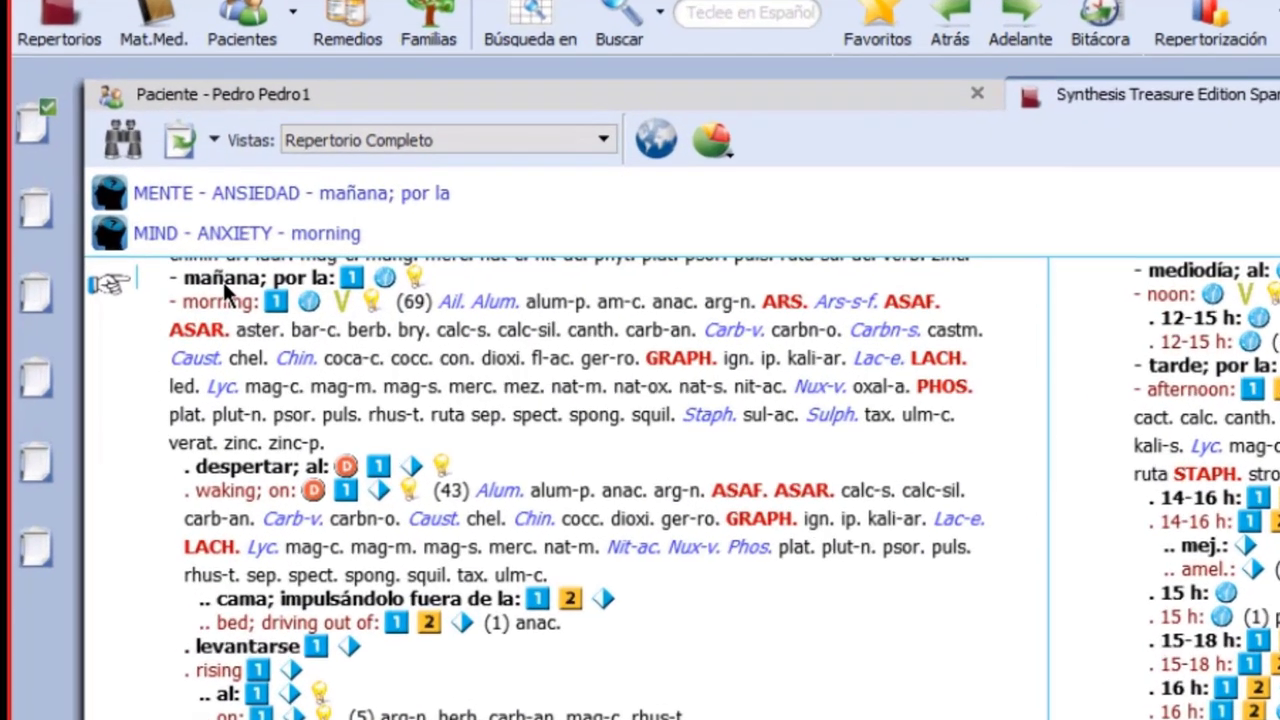
drag(143, 237, 120, 232)
drag(253, 296, 49, 102)
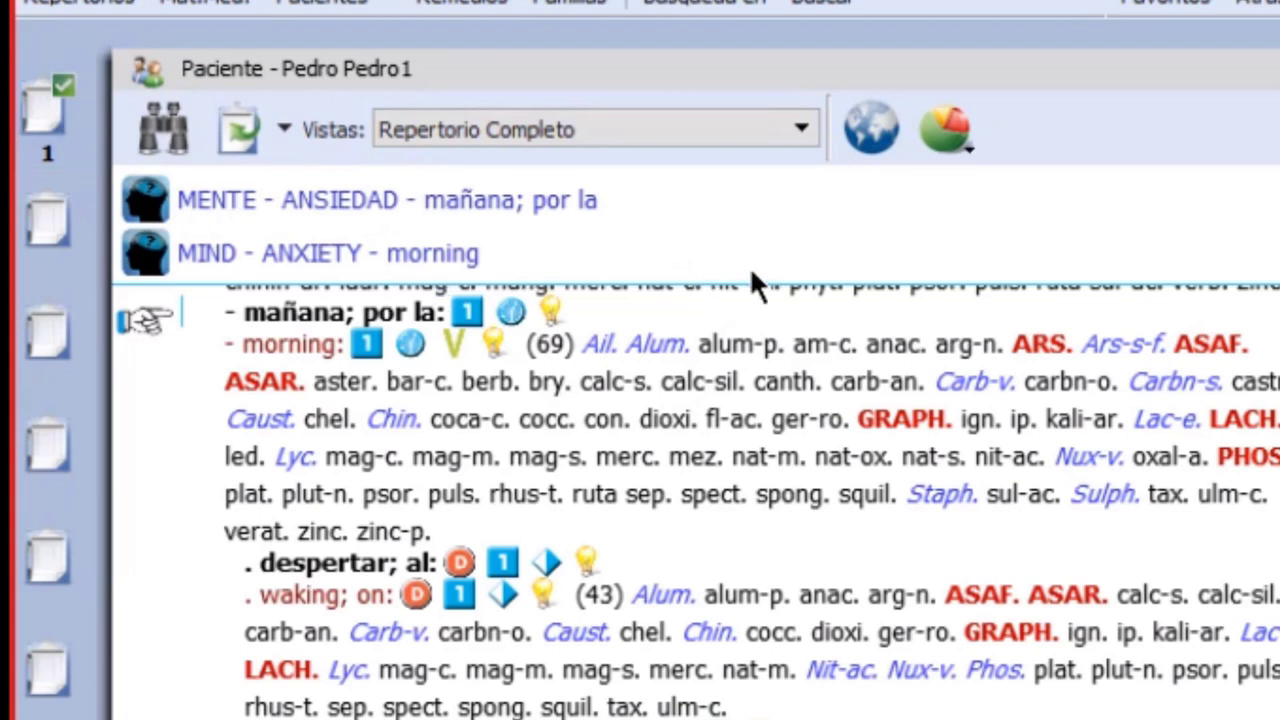
- Return to the MENTE chapter and go to its rubric CELOS
mouse_move(925, 478)
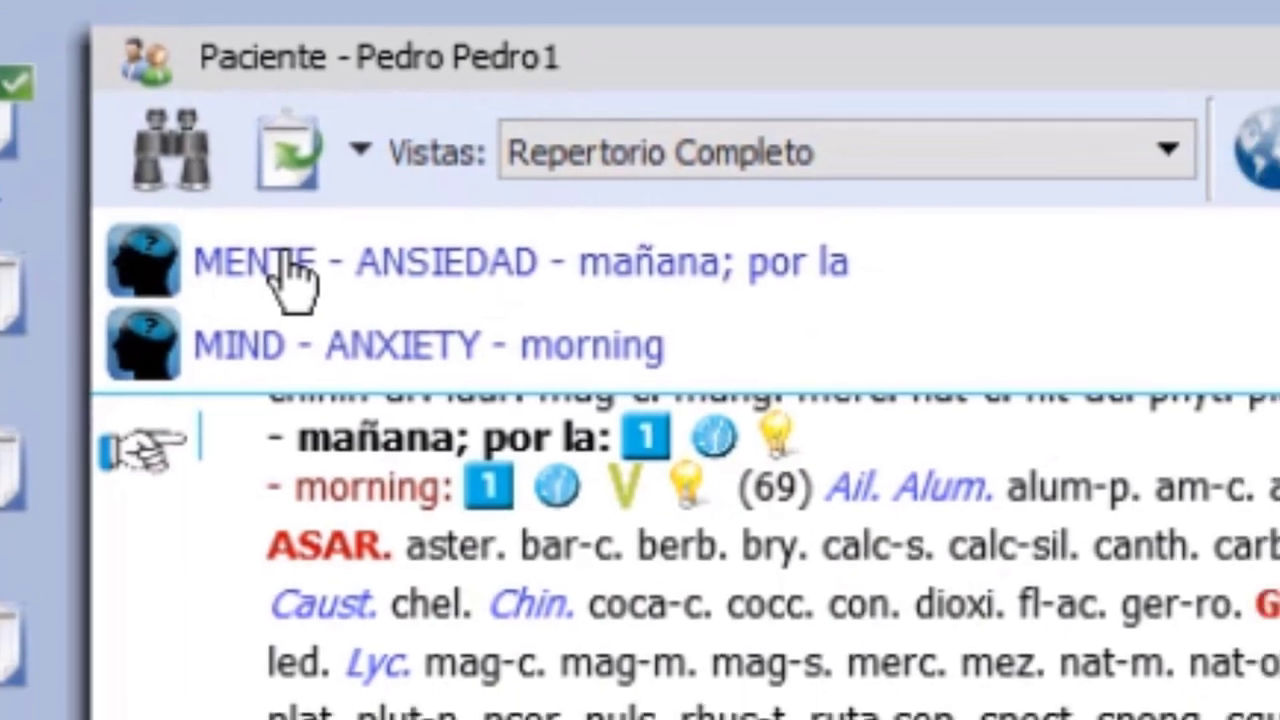
click(198, 228)
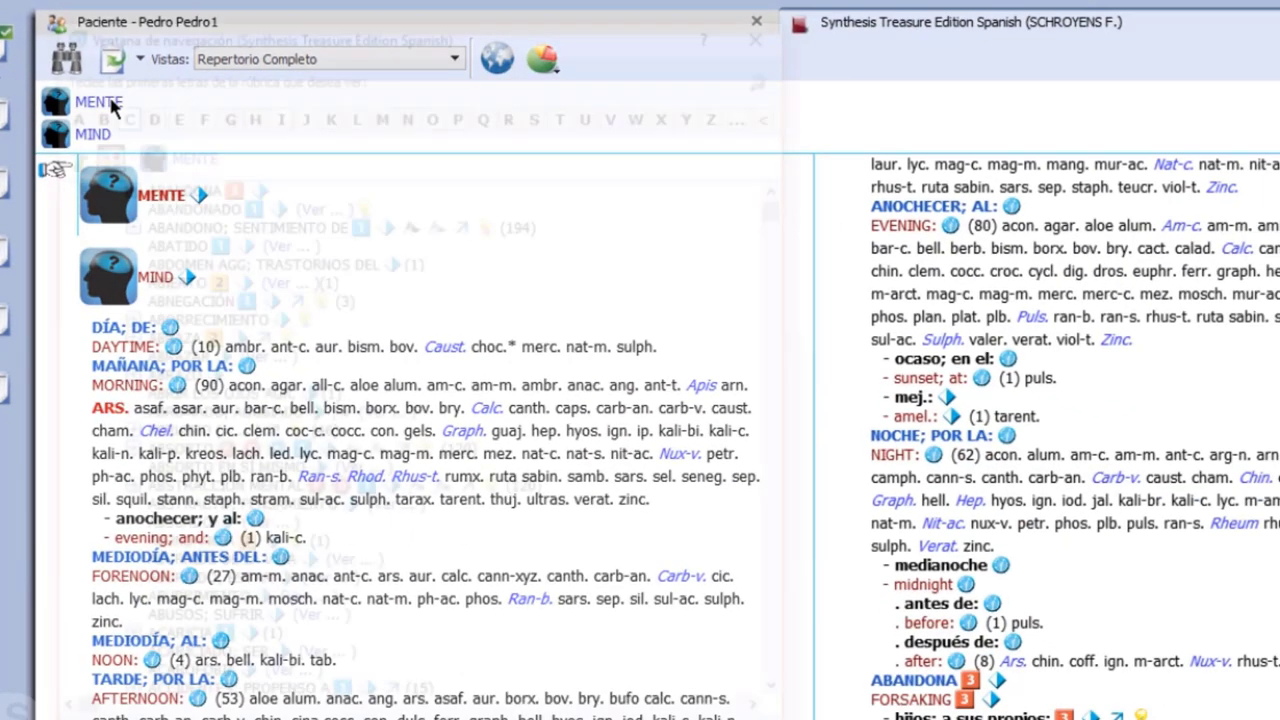
click(148, 142)
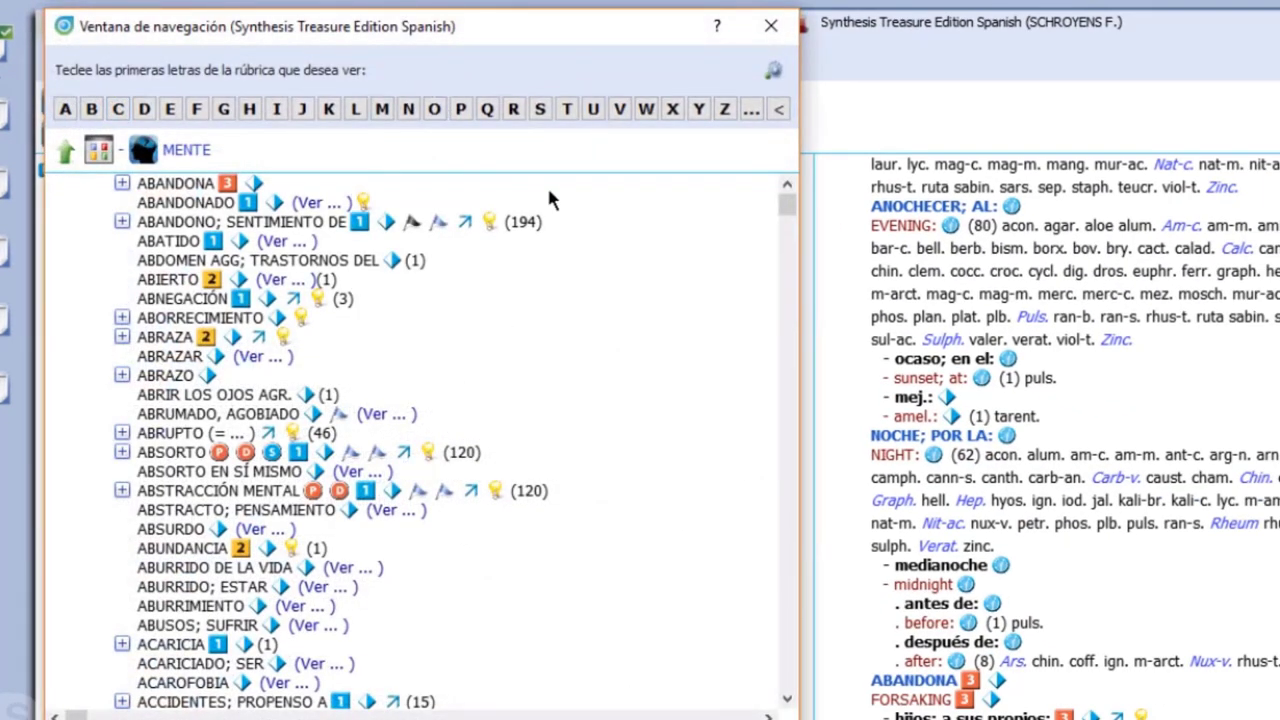
text(celos)
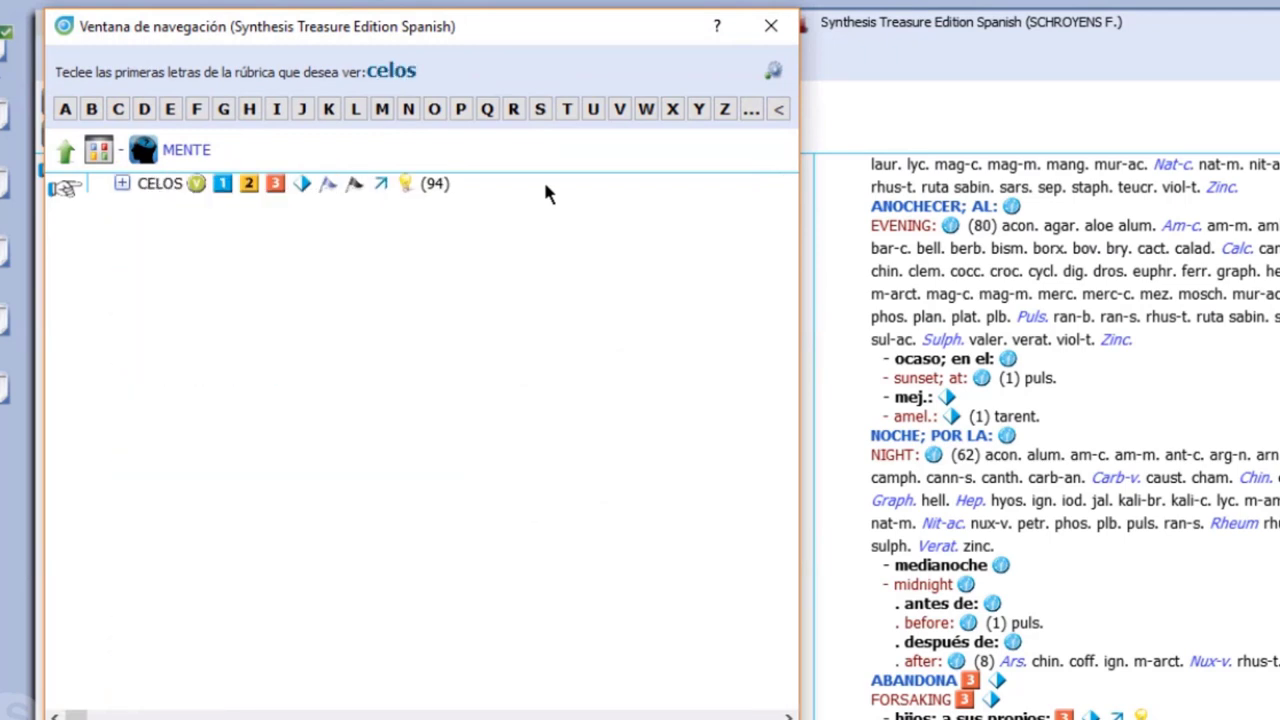
key(Return)
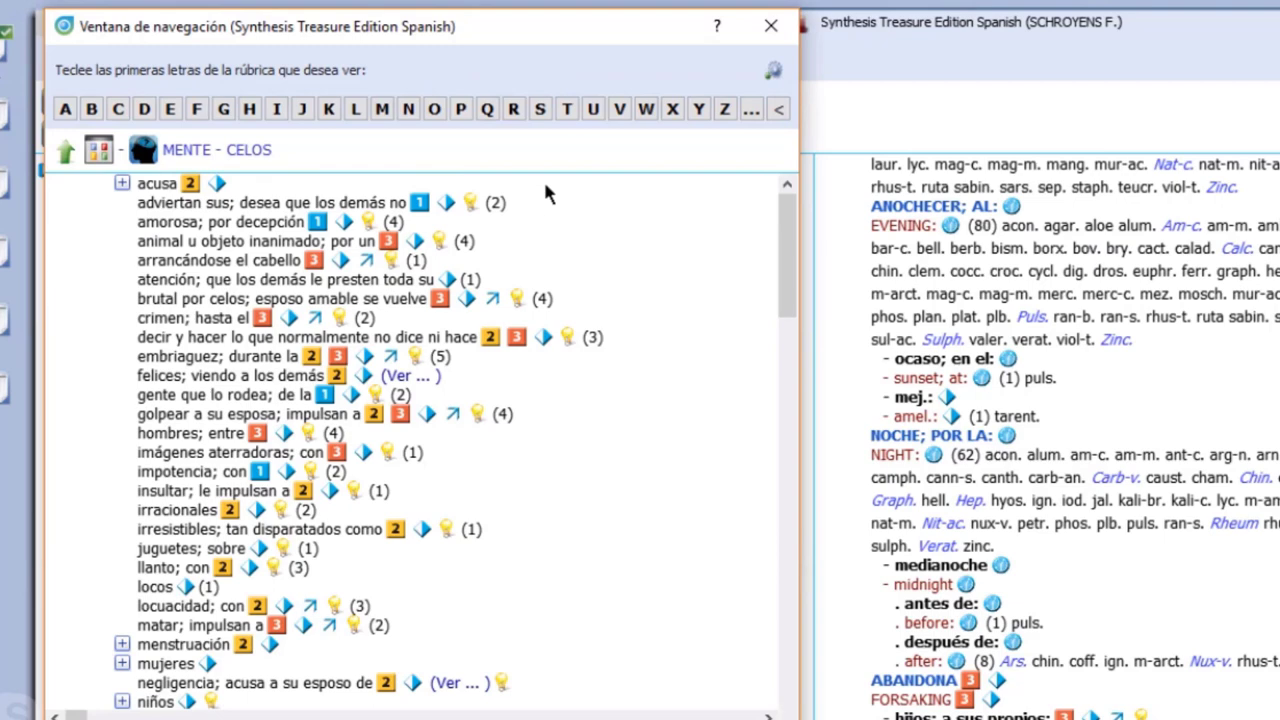
key(Return)
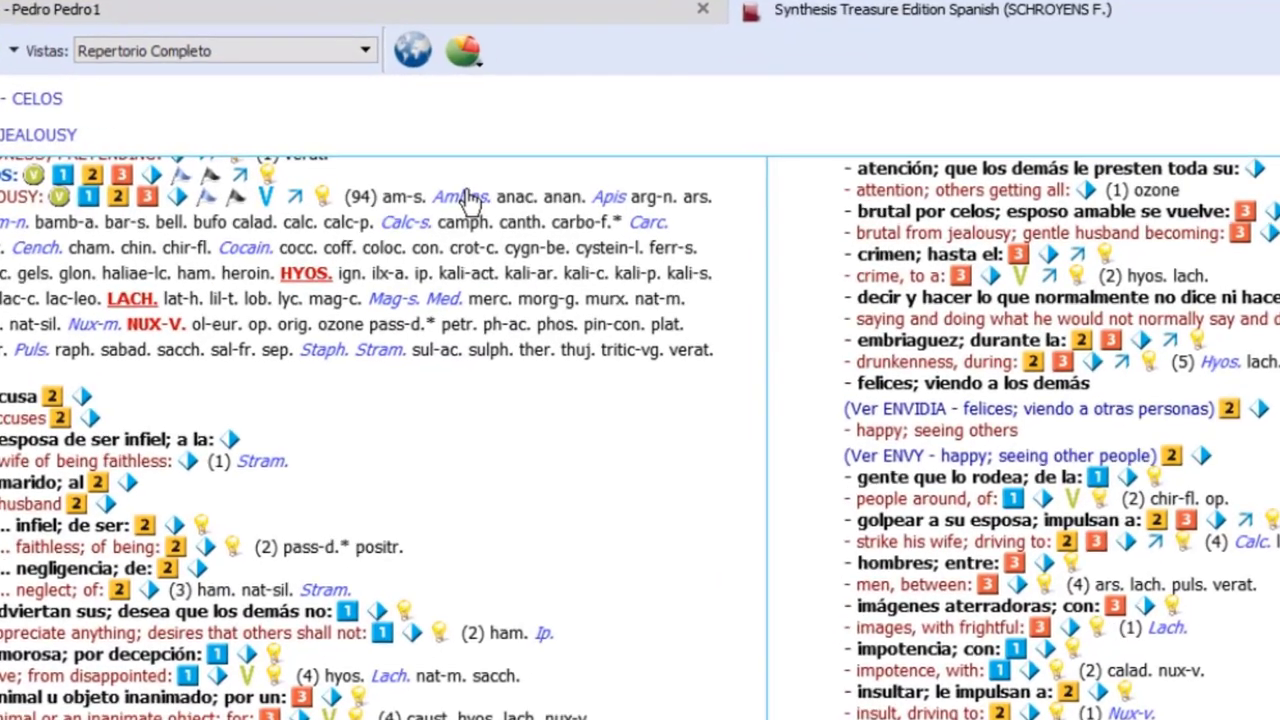
- Take the CELOS rubric into the first symptom clipboard with the quick command 1
key(t)
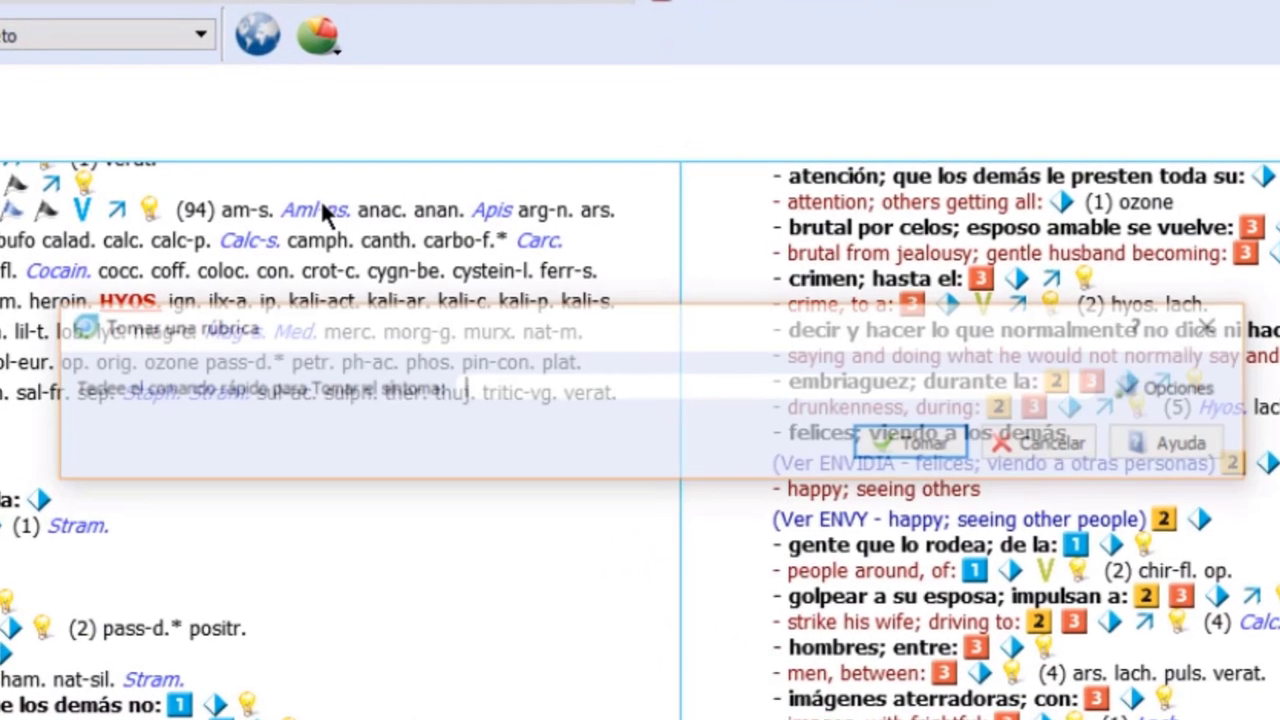
text(+)
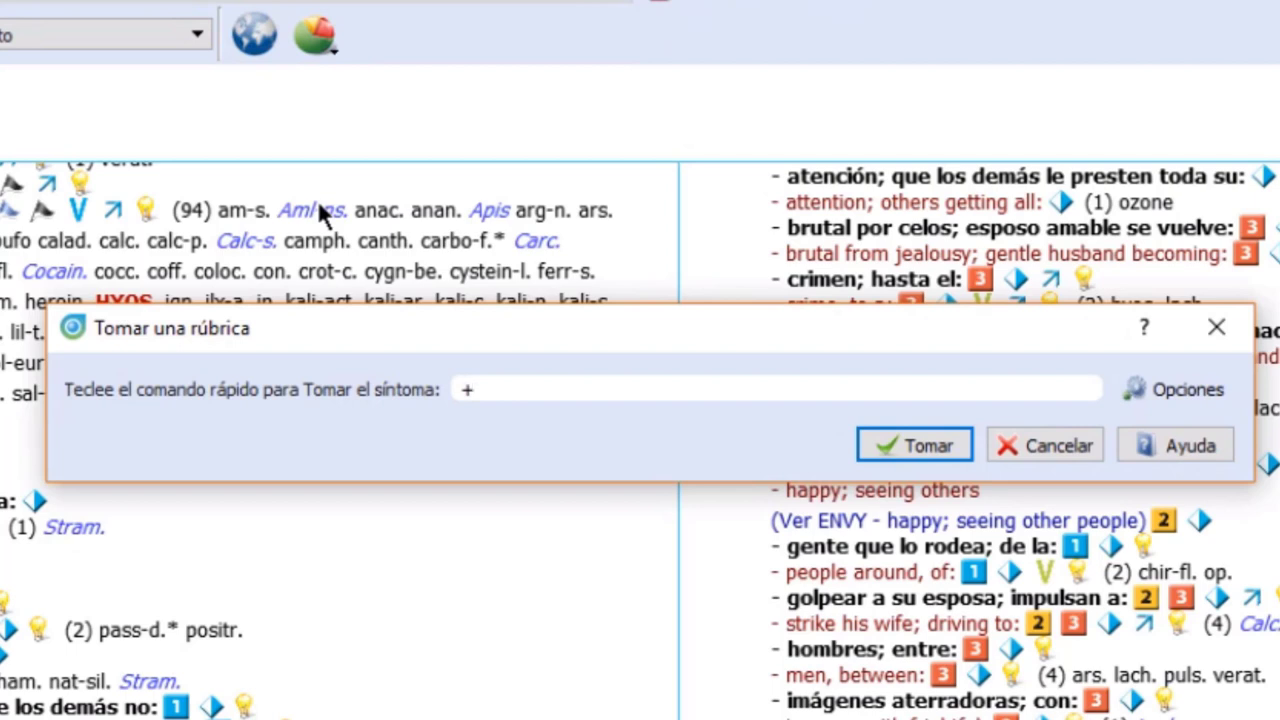
key(BackSpace)
text(1)
key(Return)
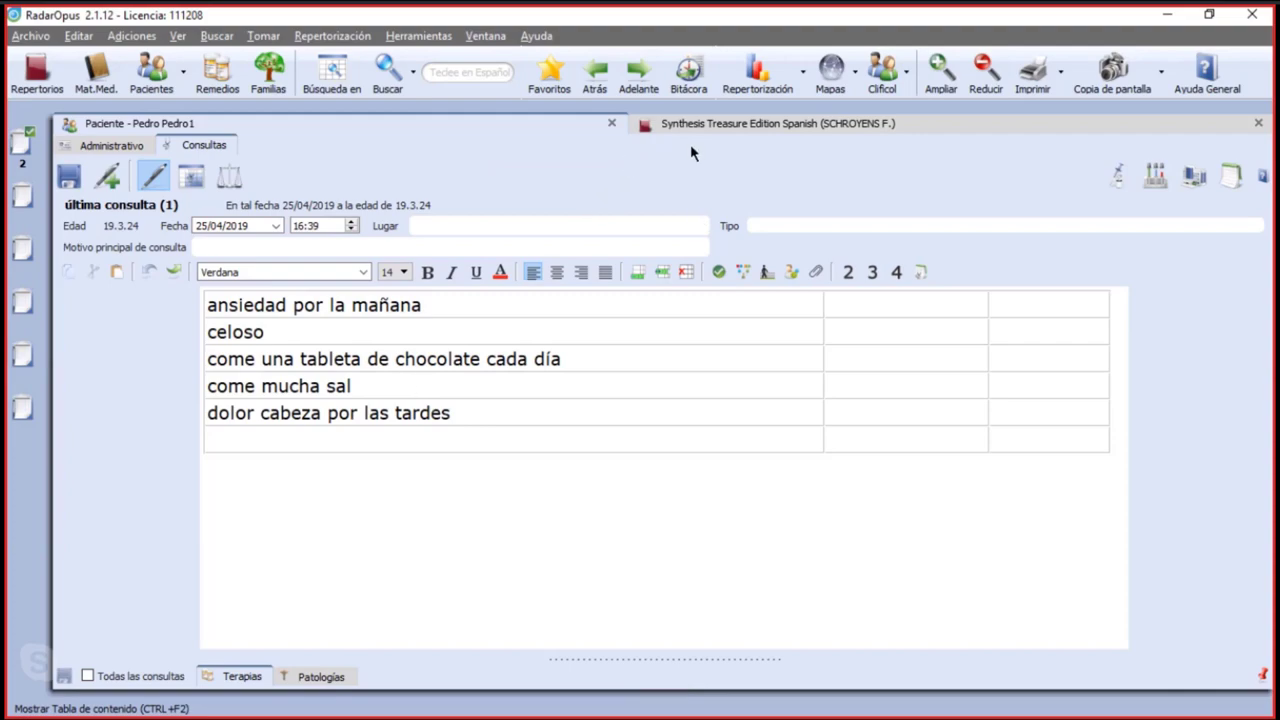
- In the Synthesis repertory, find the rubric CABEZA - DOLOR - tarde; por la and take it into clipboard 1
click(805, 130)
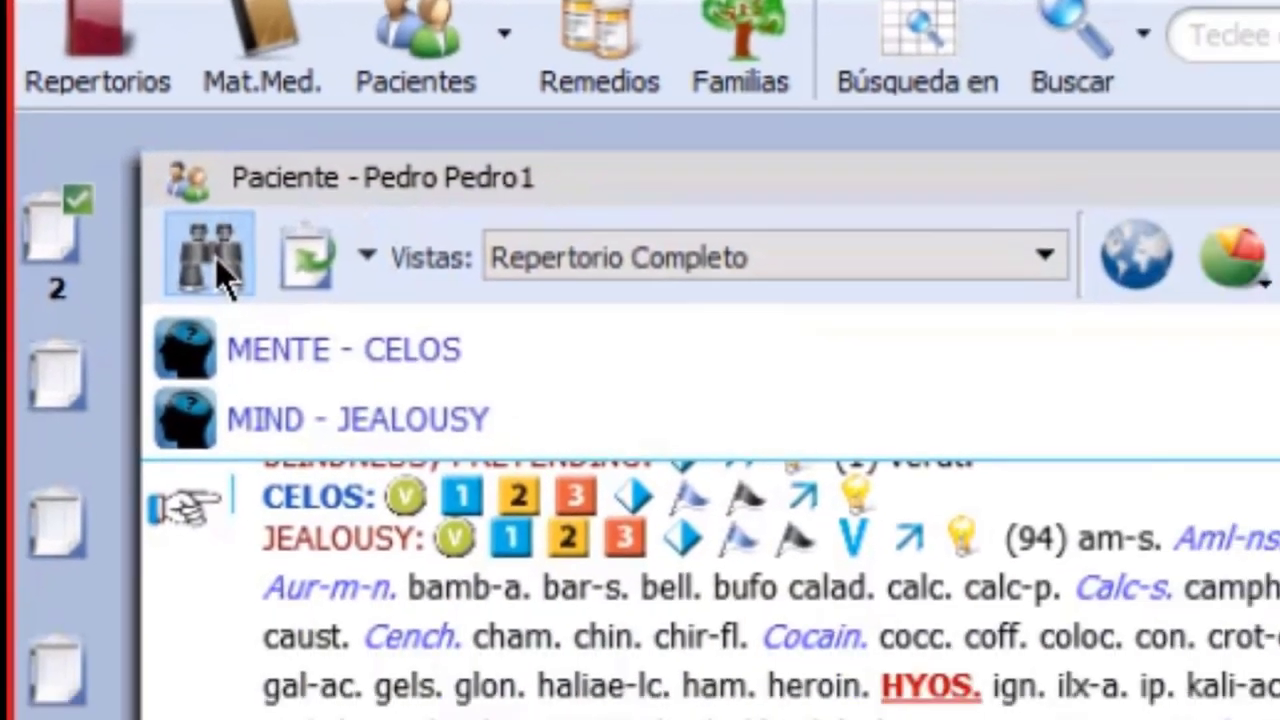
click(255, 315)
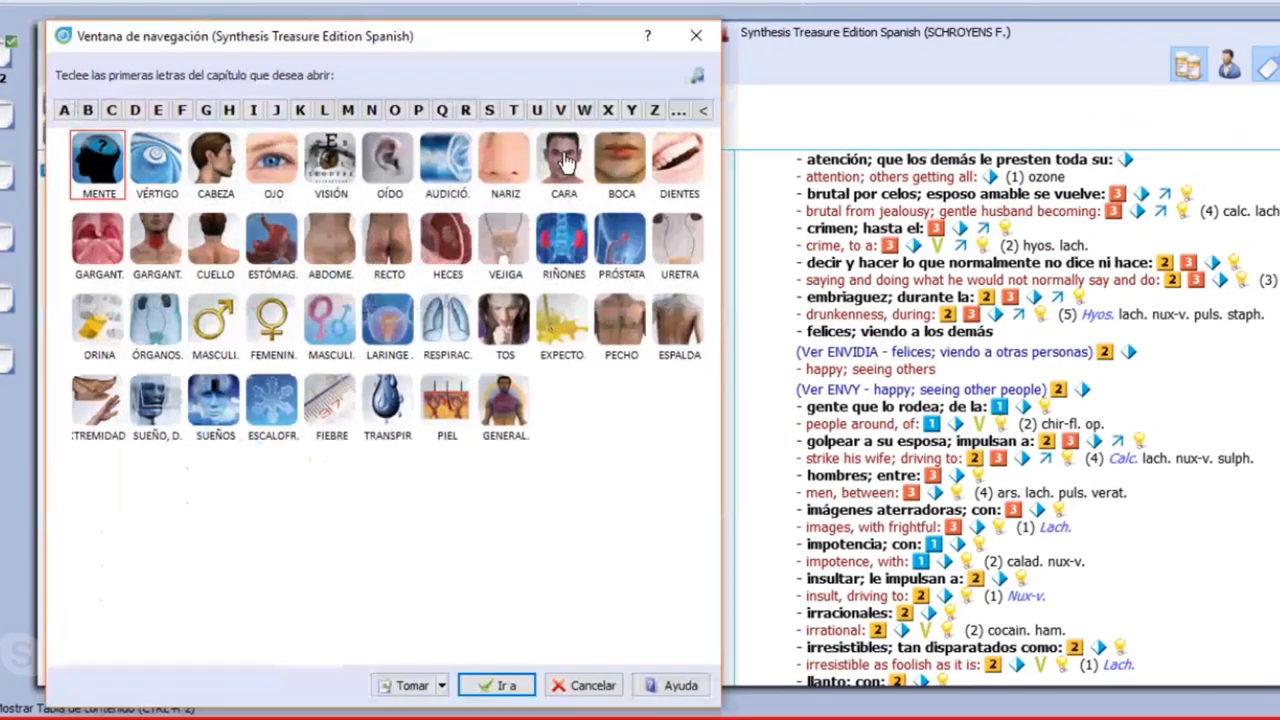
text(cab)
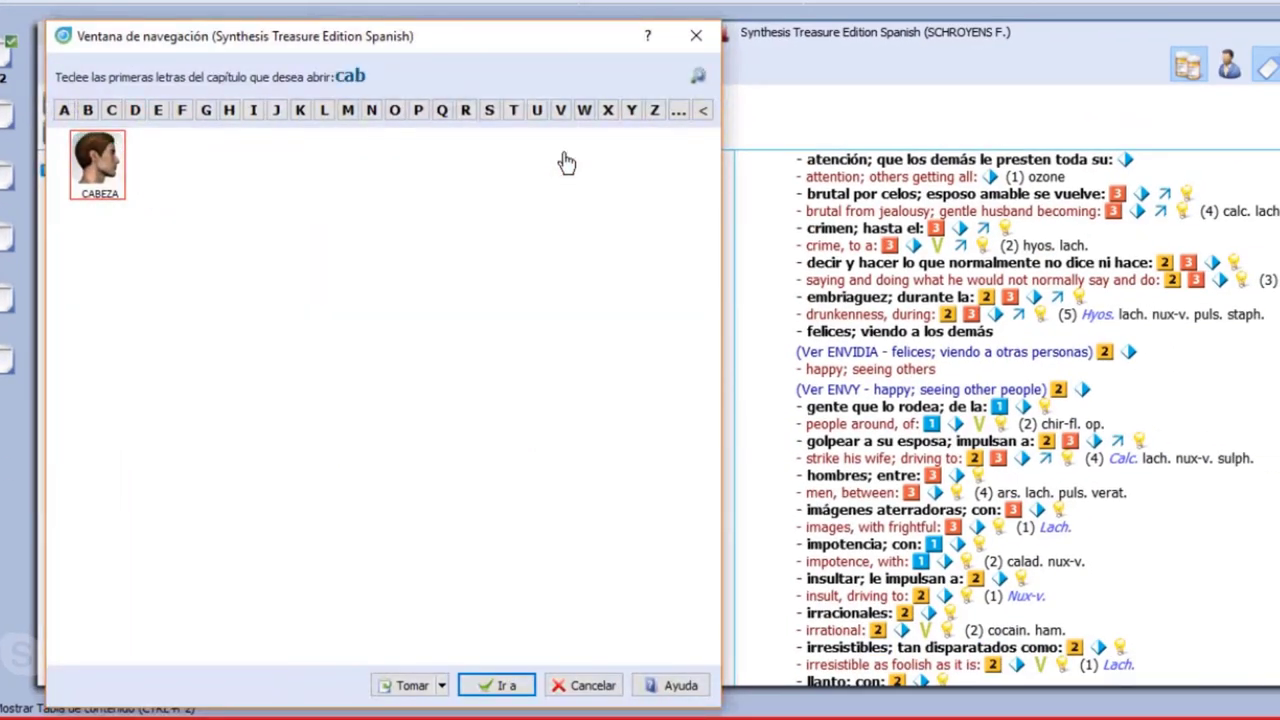
key(Return)
text(dolor)
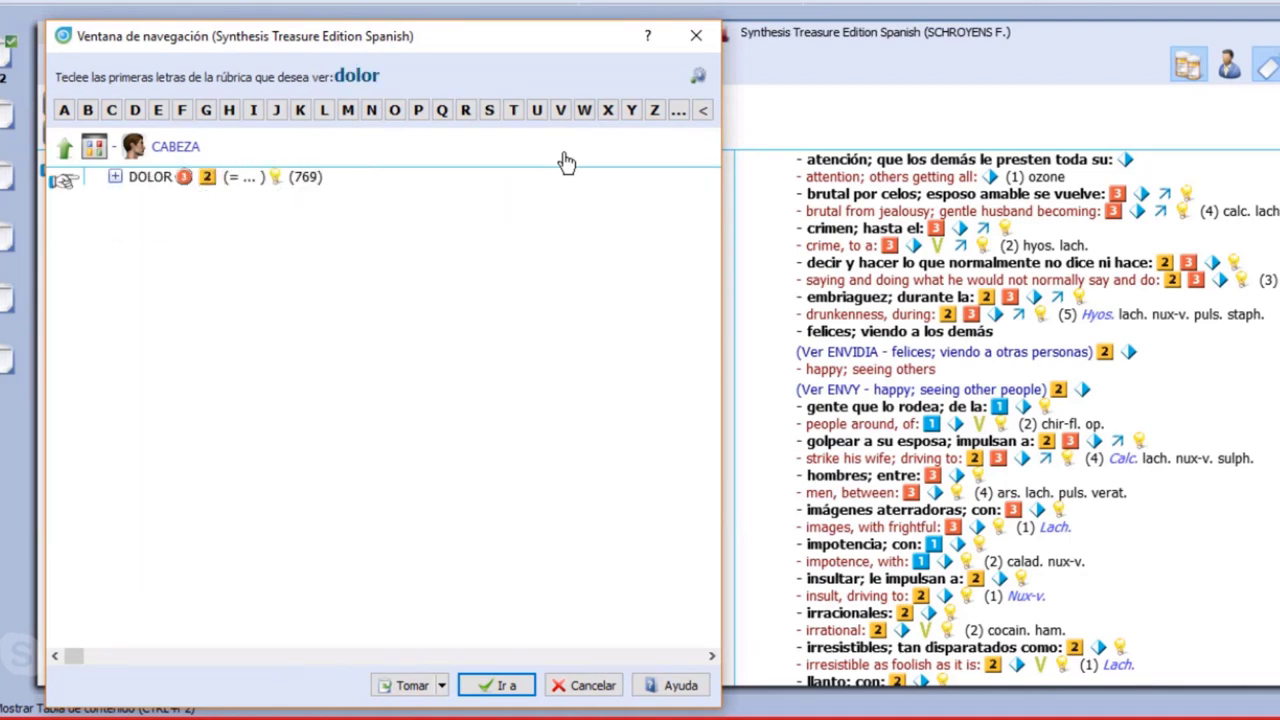
key(Return)
text(tarde)
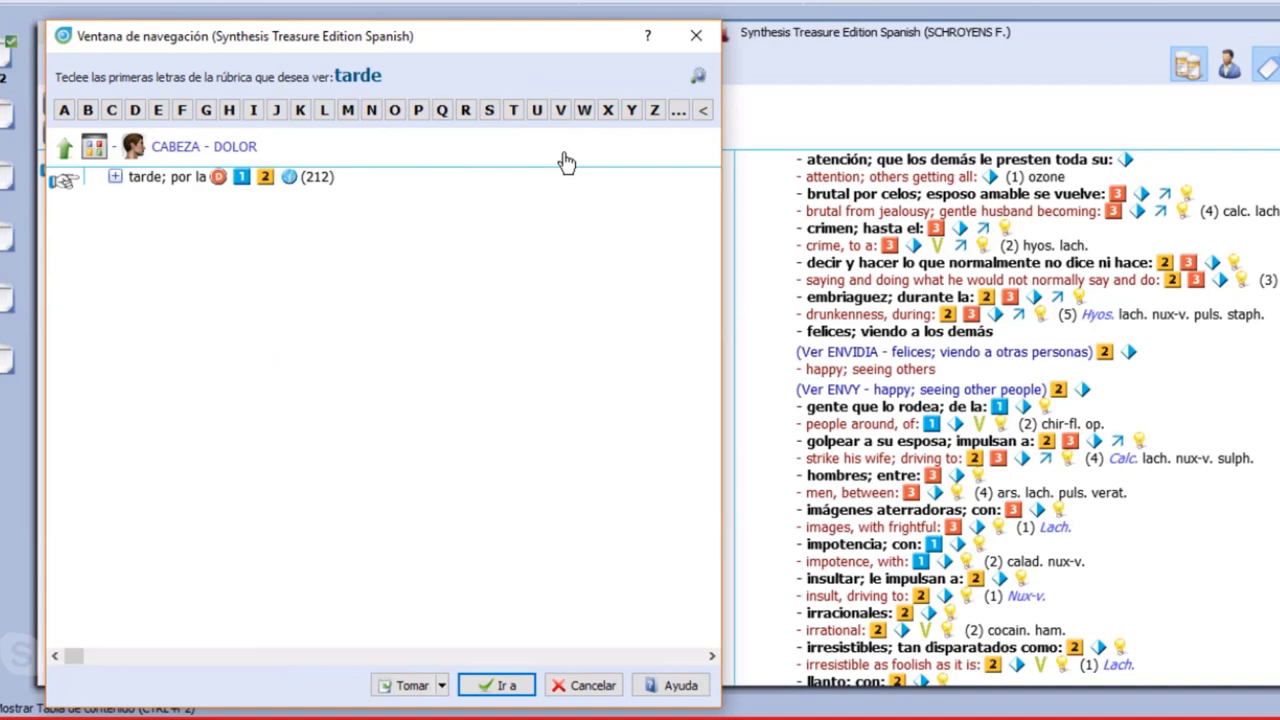
key(Return)
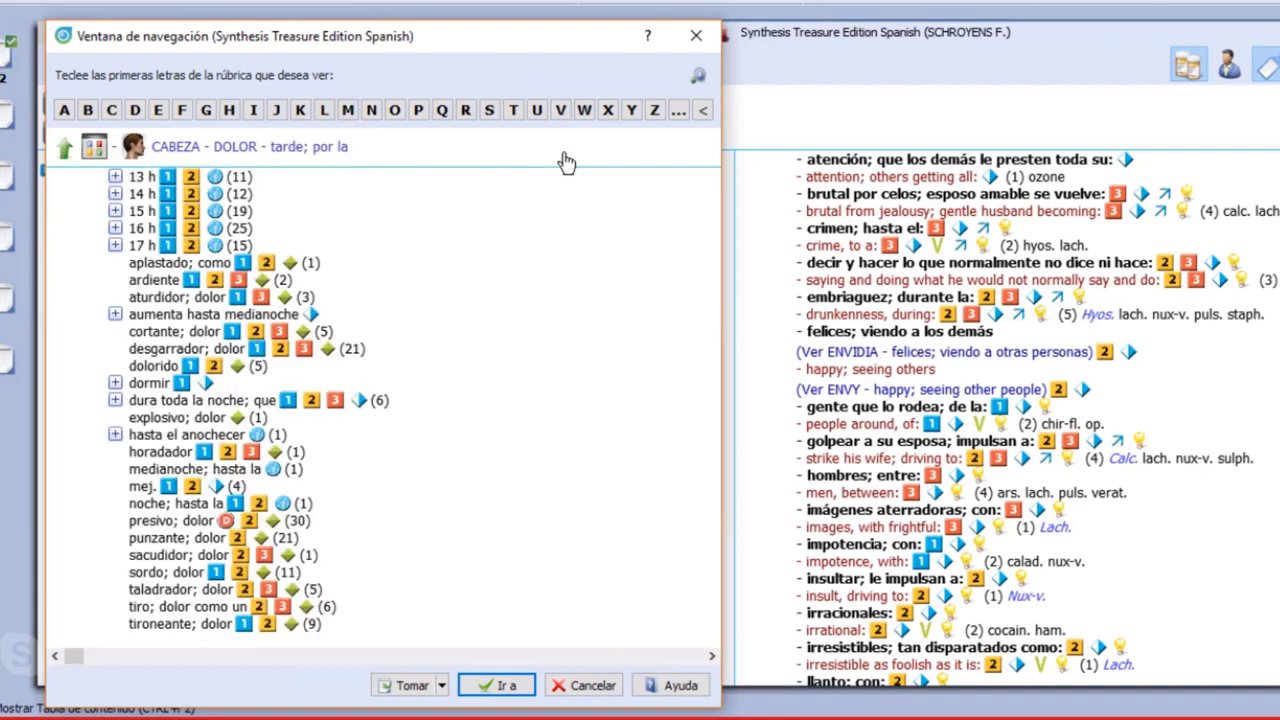
key(Return)
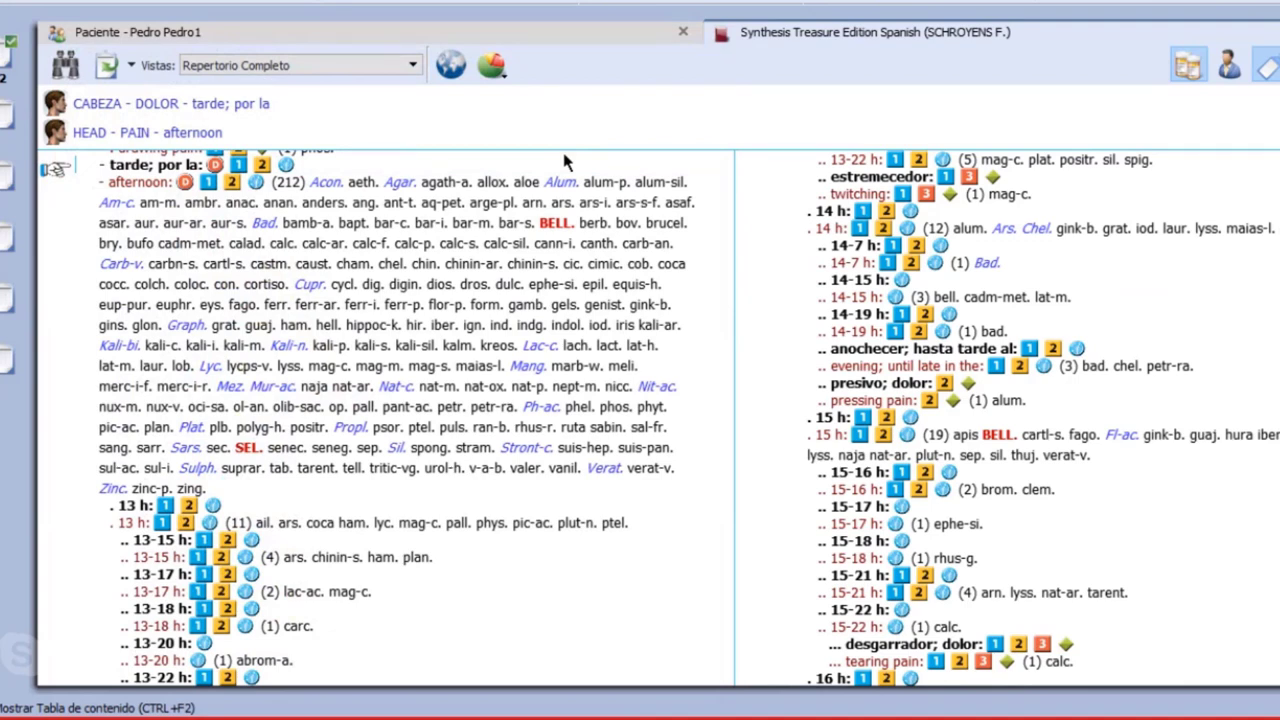
key(Return)
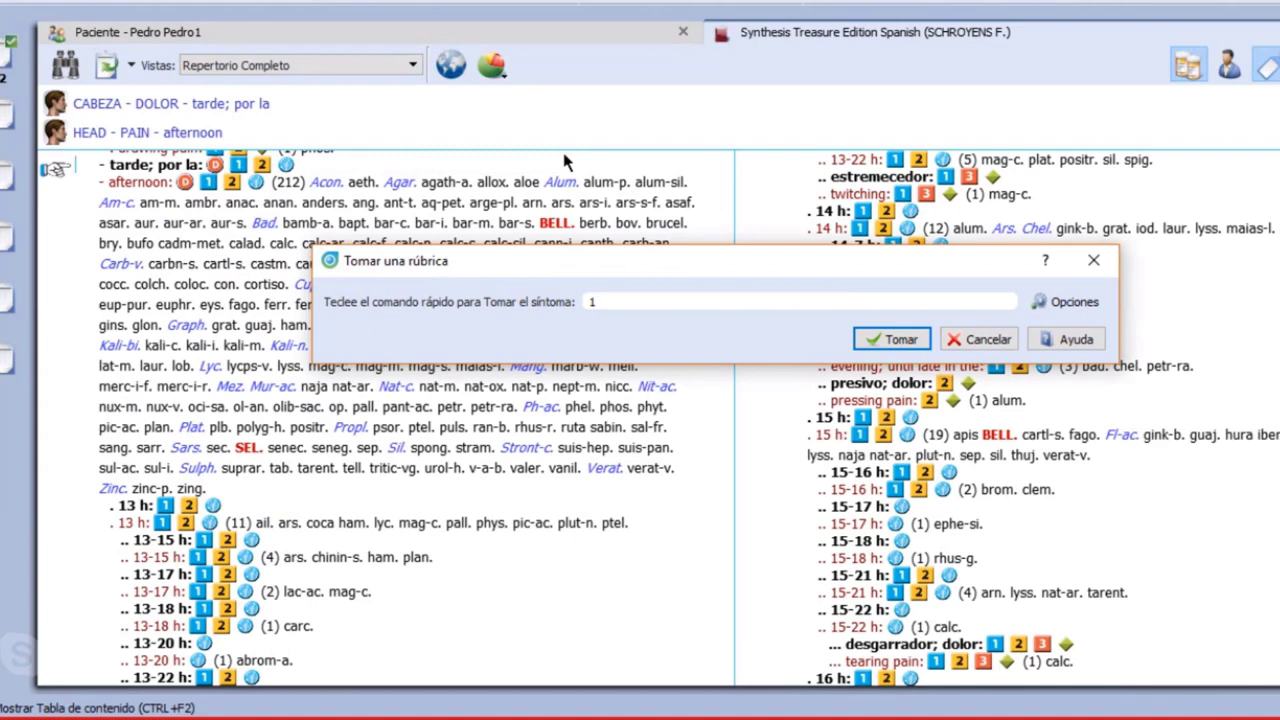
key(Return)
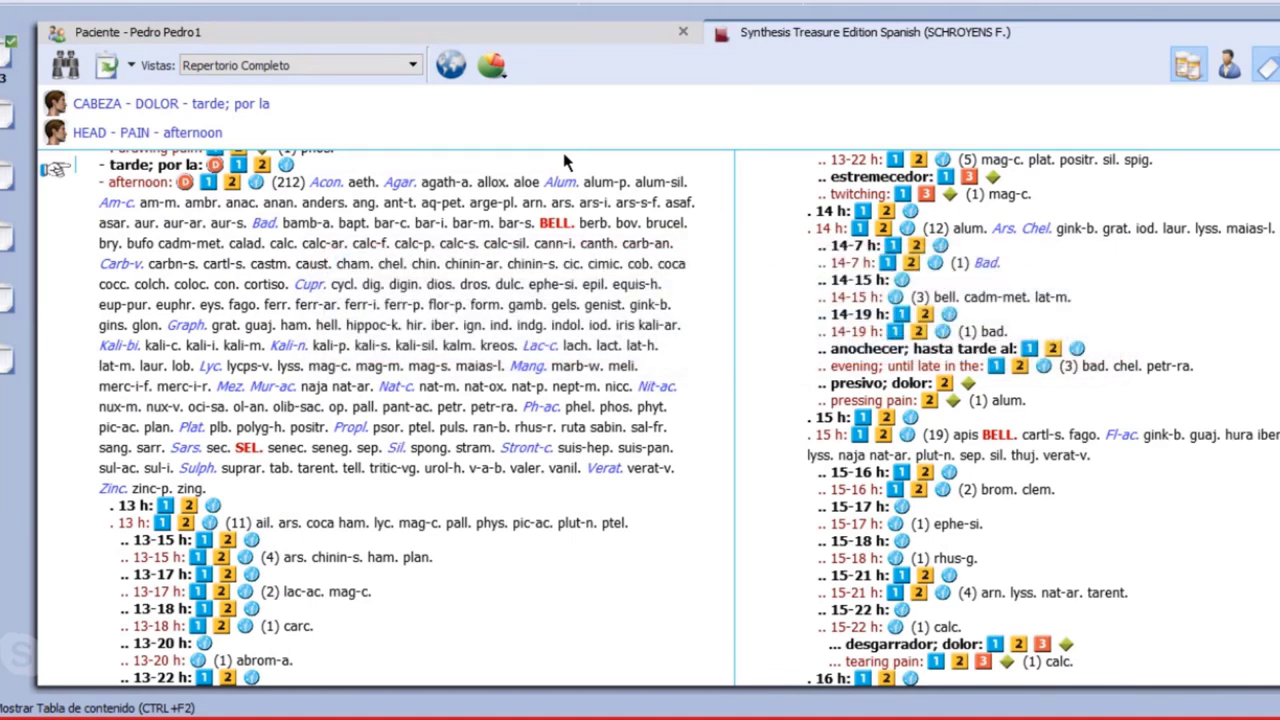
- Find the rubric GENERALES - COMIDA Y BEBIDAS - chocolate - deseo de in the repertory and take it into the first symptom clipboard
text(gene)
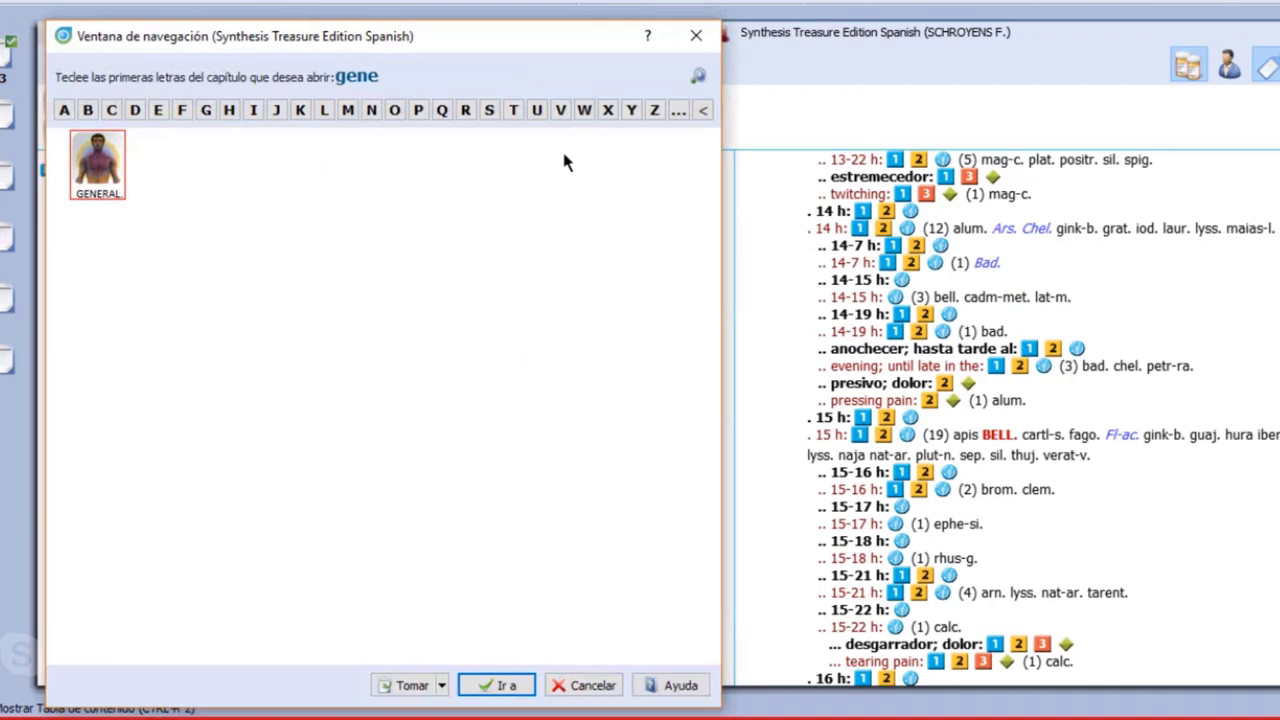
key(Return)
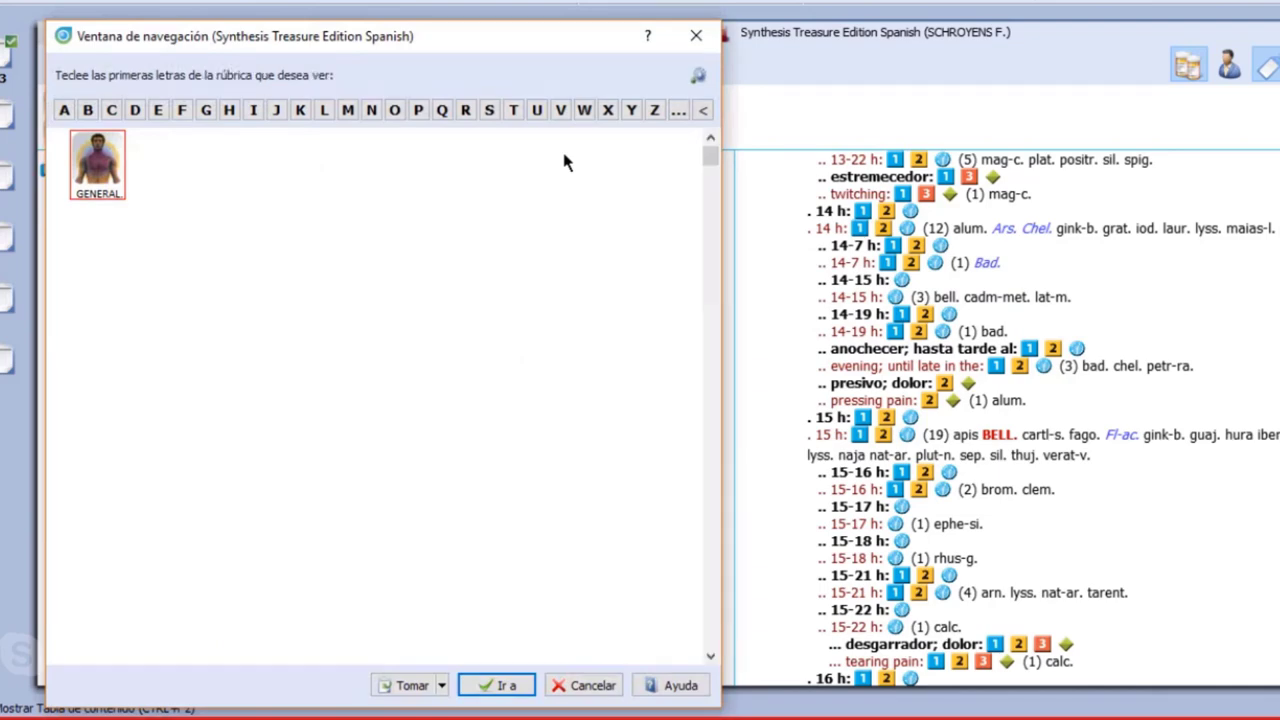
text(comid)
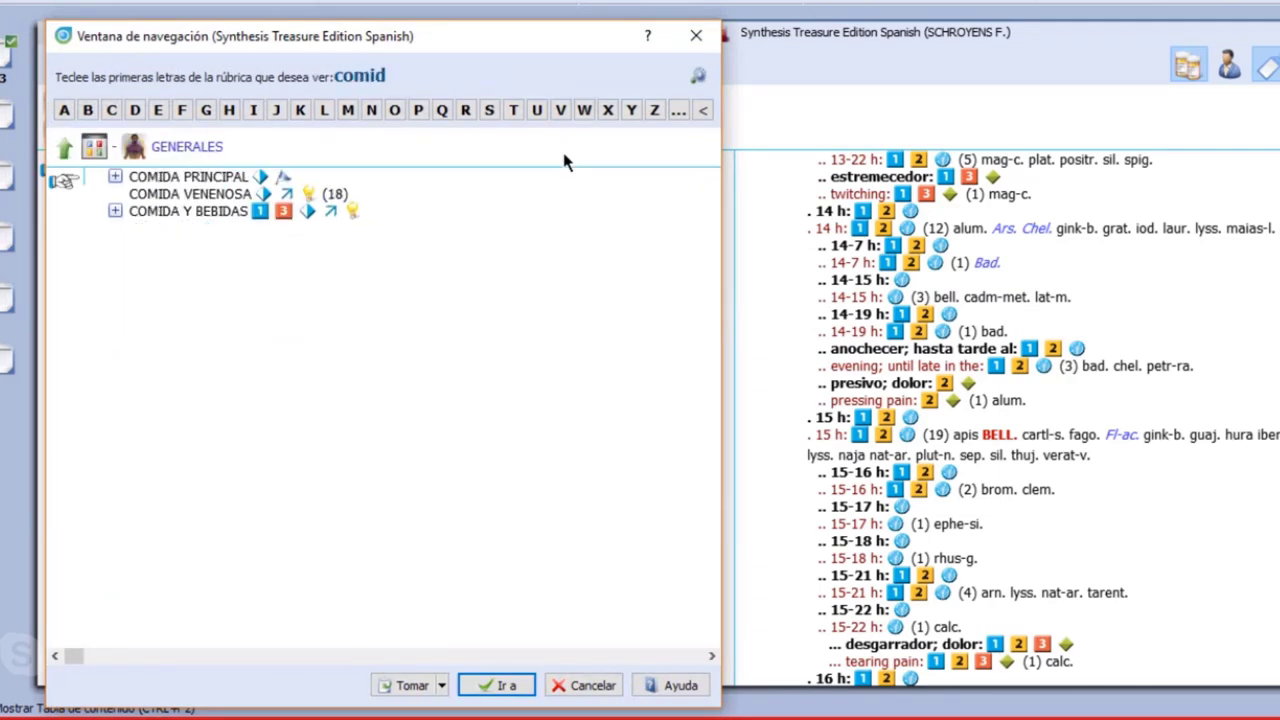
double_click(217, 224)
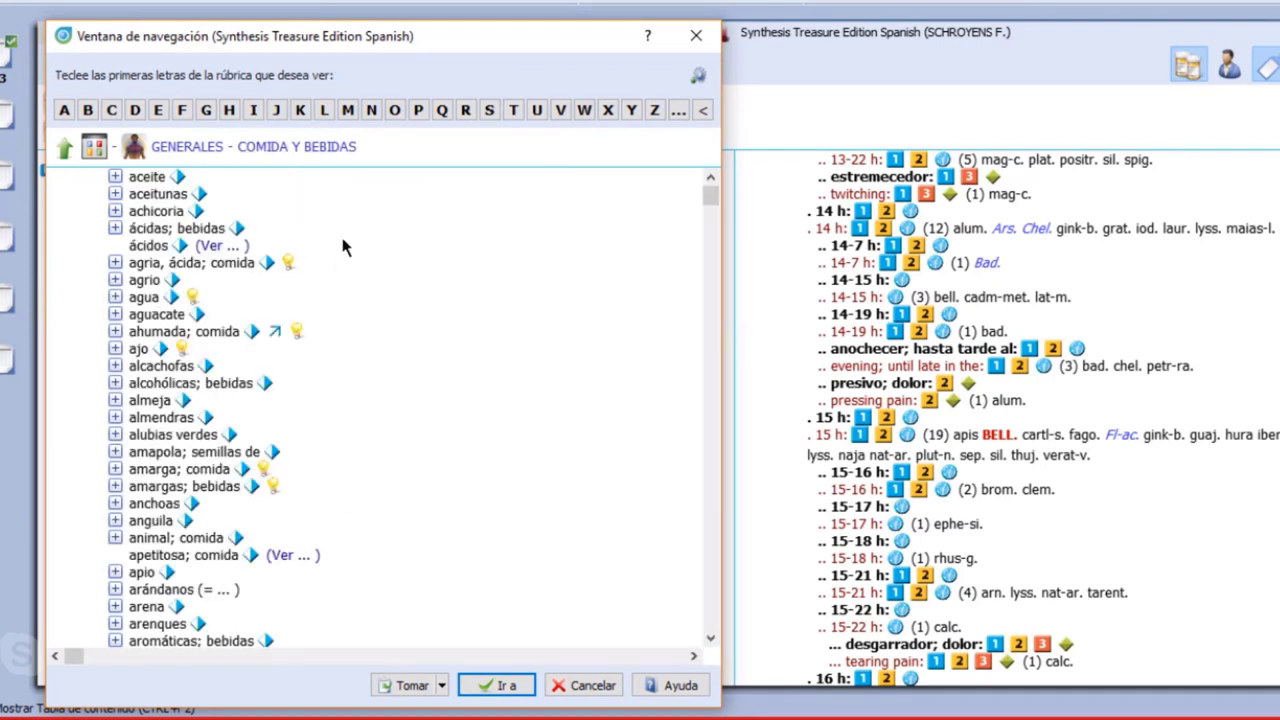
text(choco)
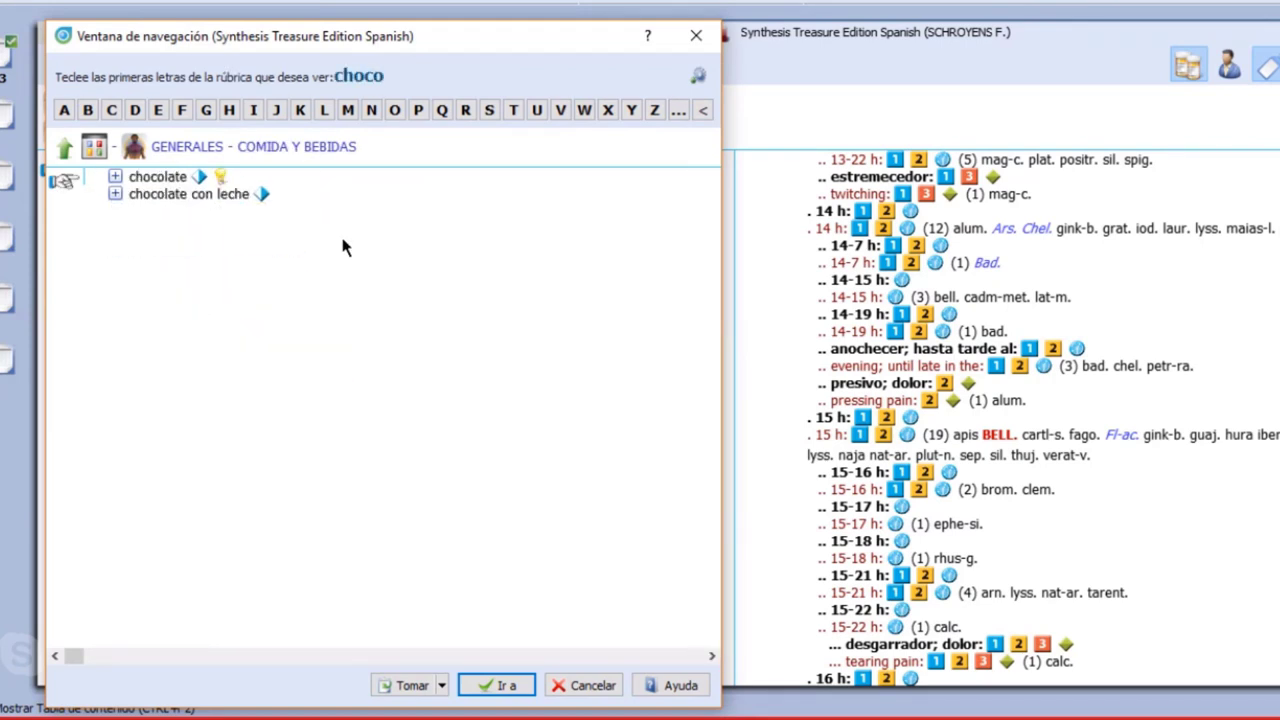
key(Return)
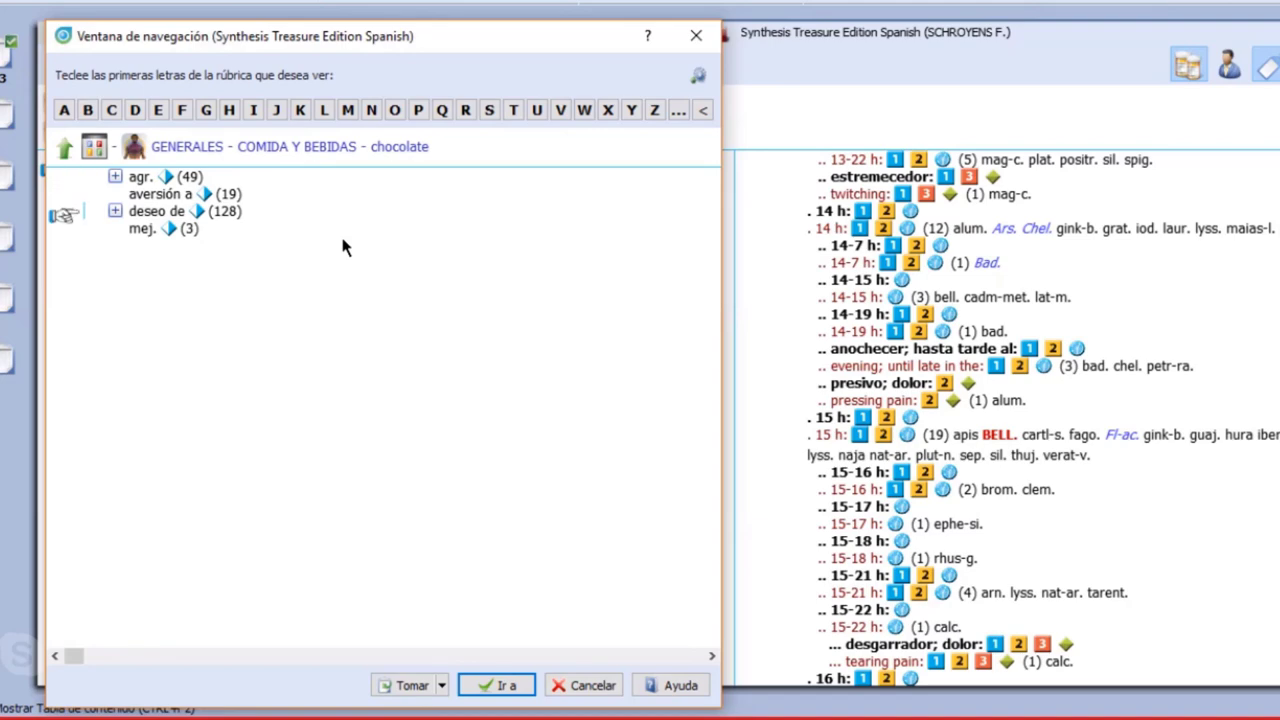
key(Return)
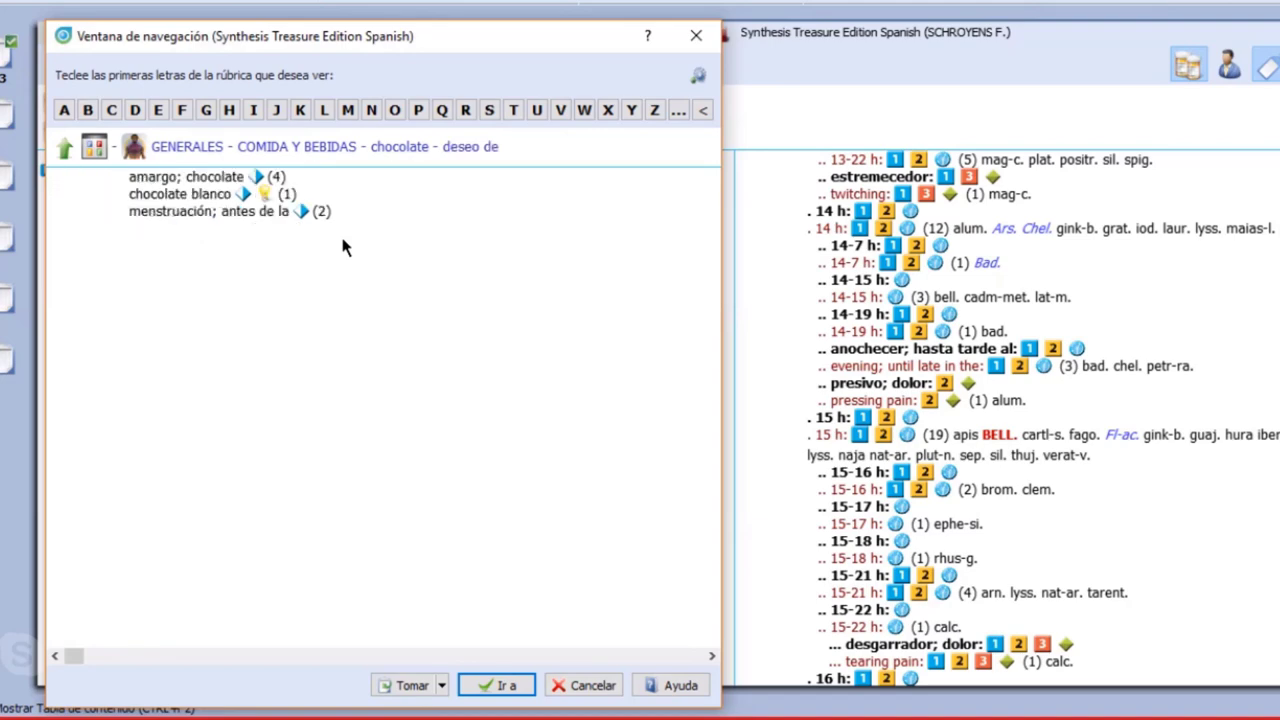
key(Return)
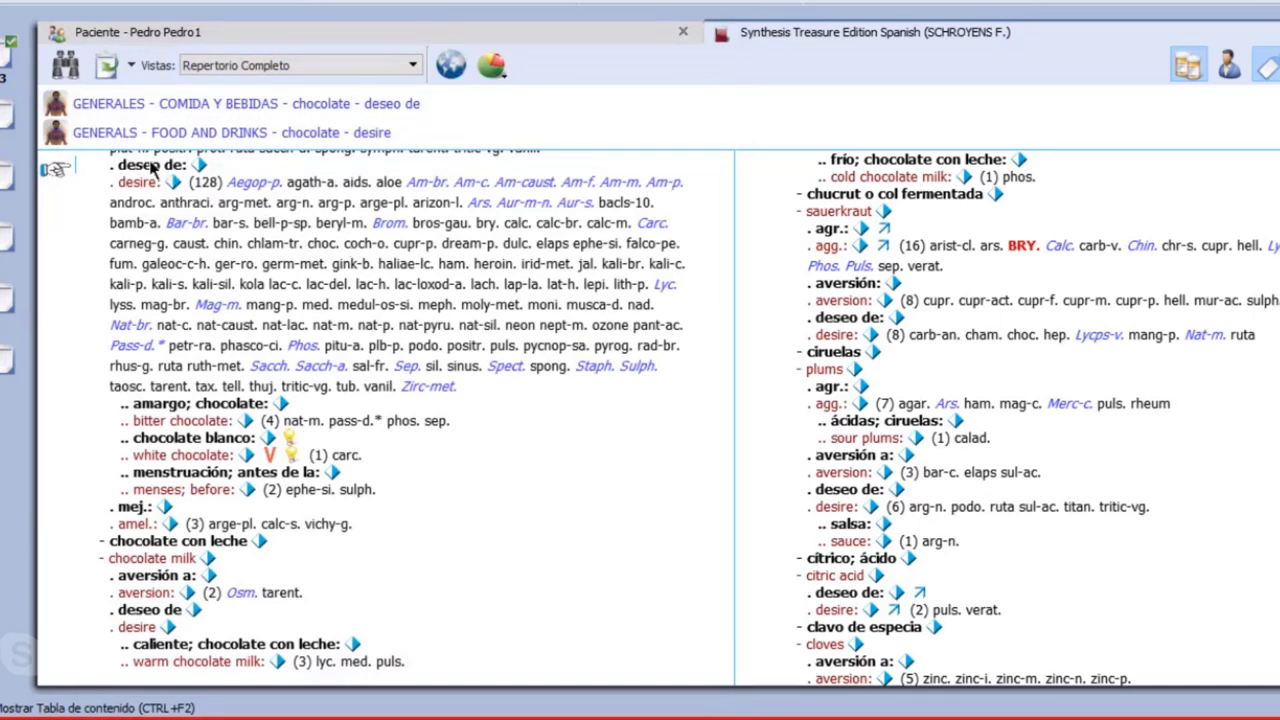
drag(155, 168, 3, 55)
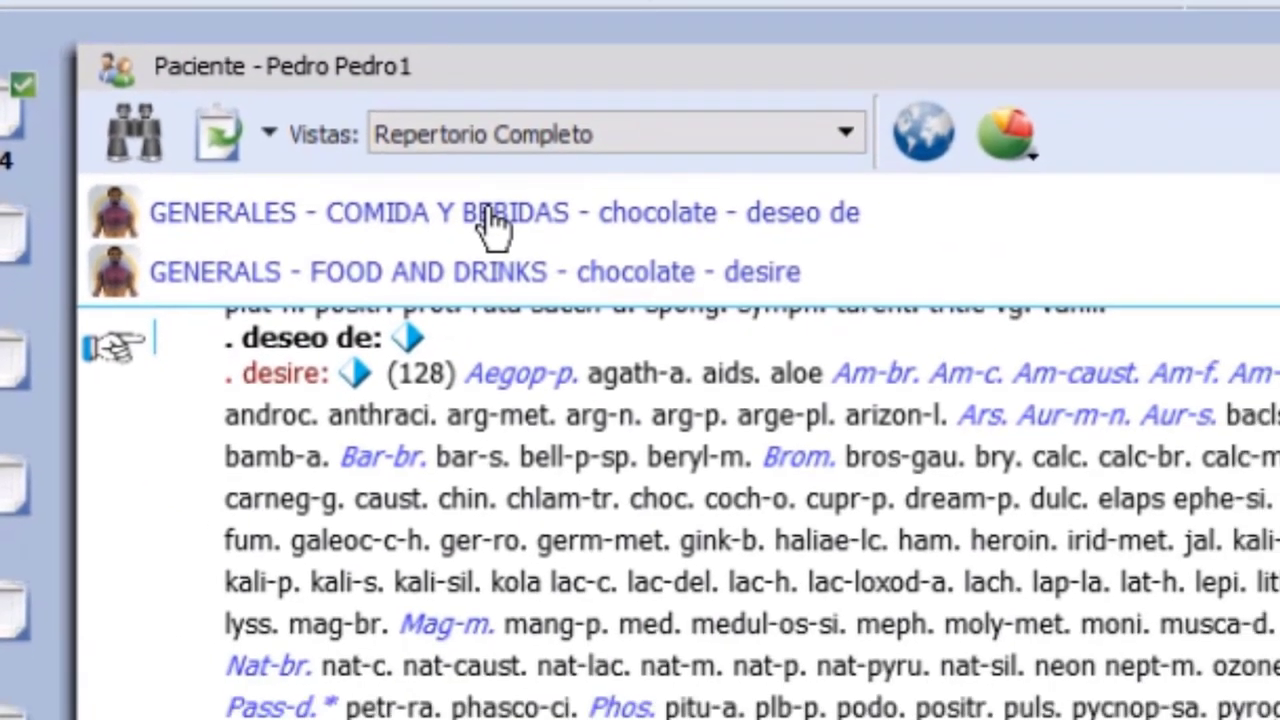
- Return to GENERALES - COMIDA Y BEBIDAS, go to the rubric sal - deseo de, and take it into the first symptom clipboard
click(572, 262)
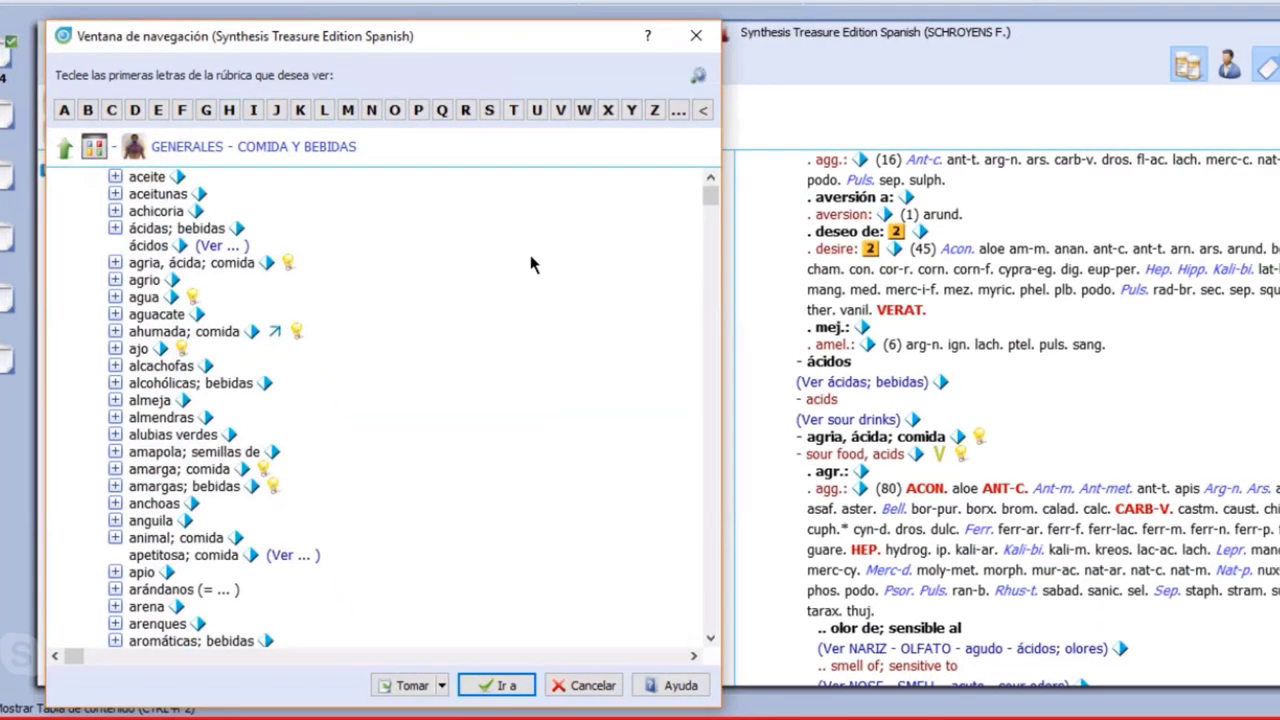
text(sal)
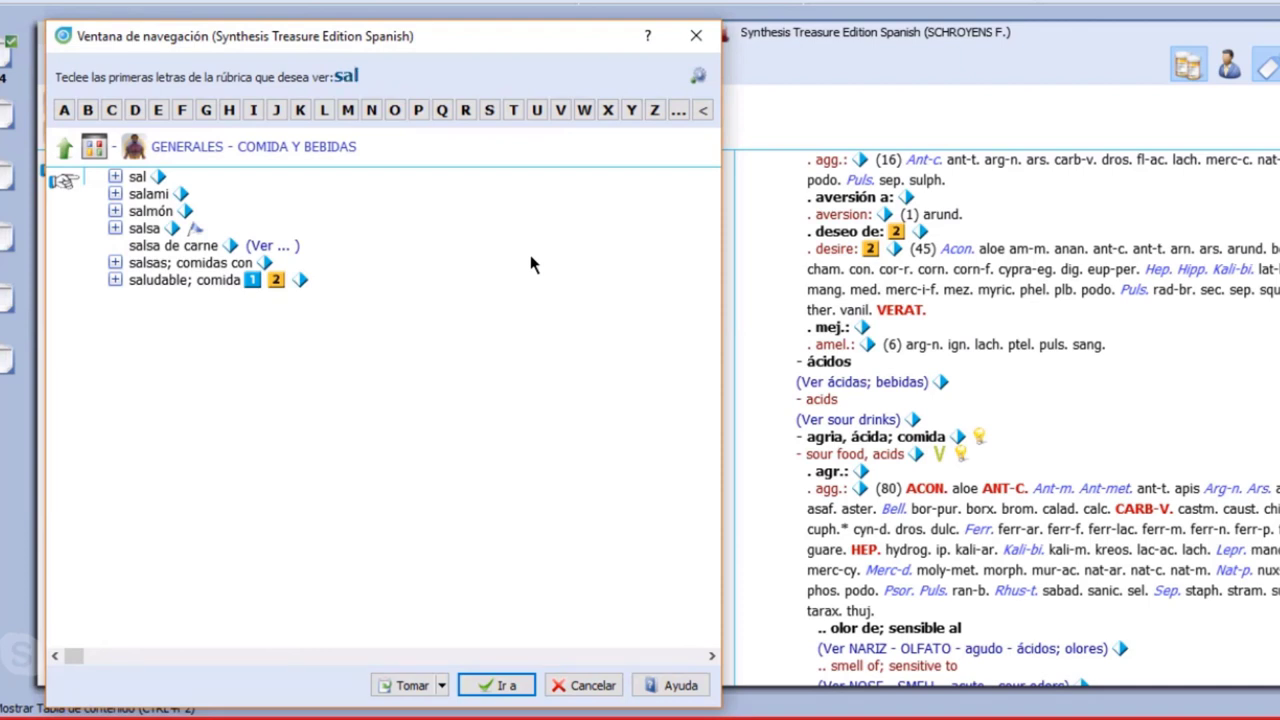
key(Return)
text(d)
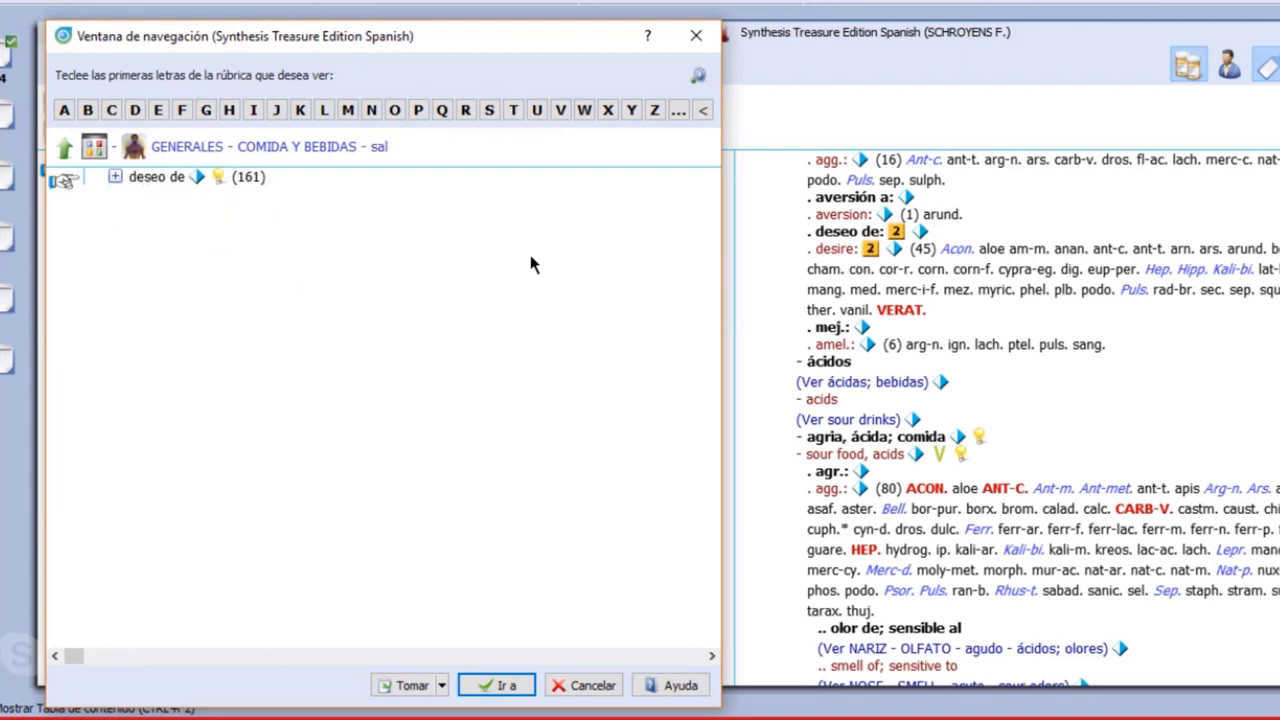
key(Return)
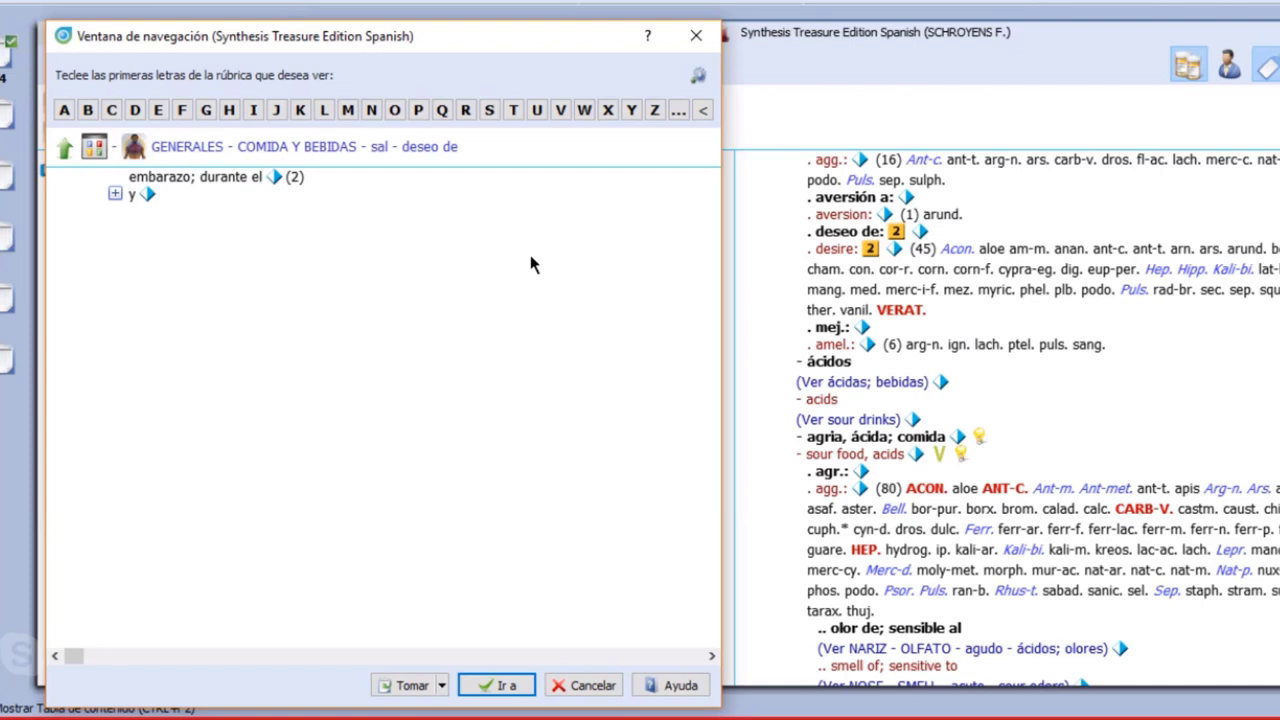
key(ctrl+t)
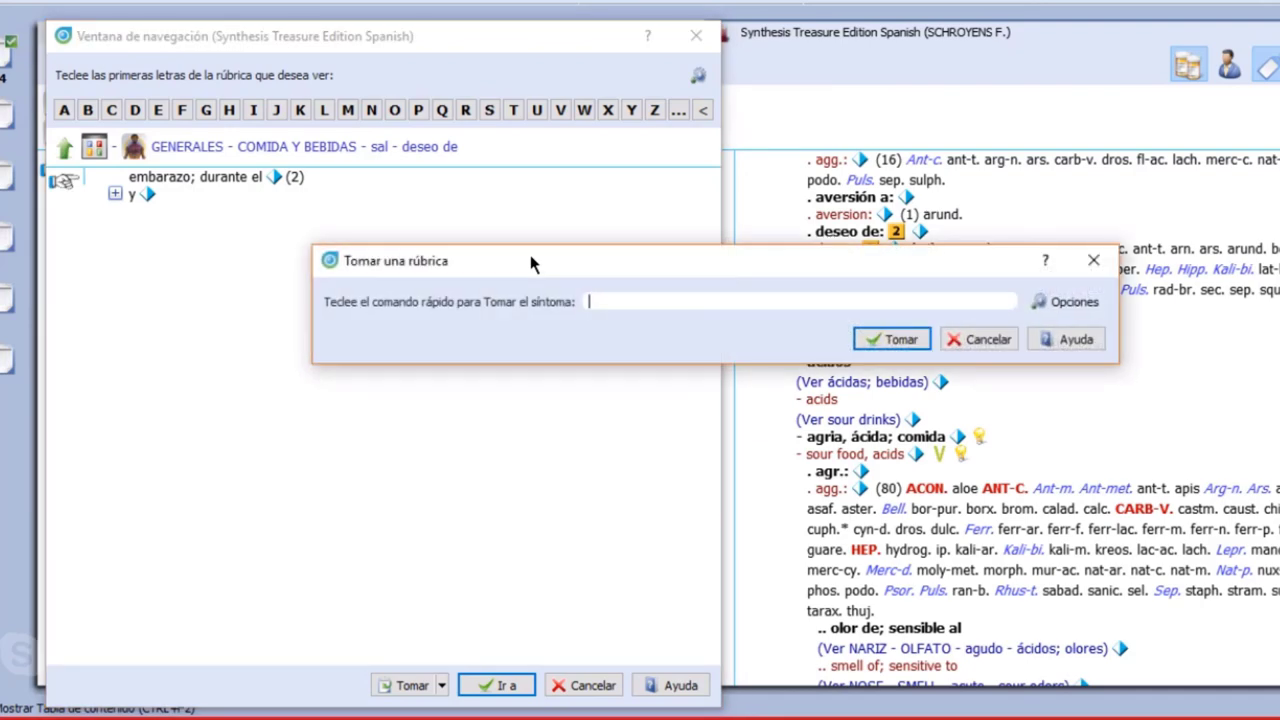
key(Return)
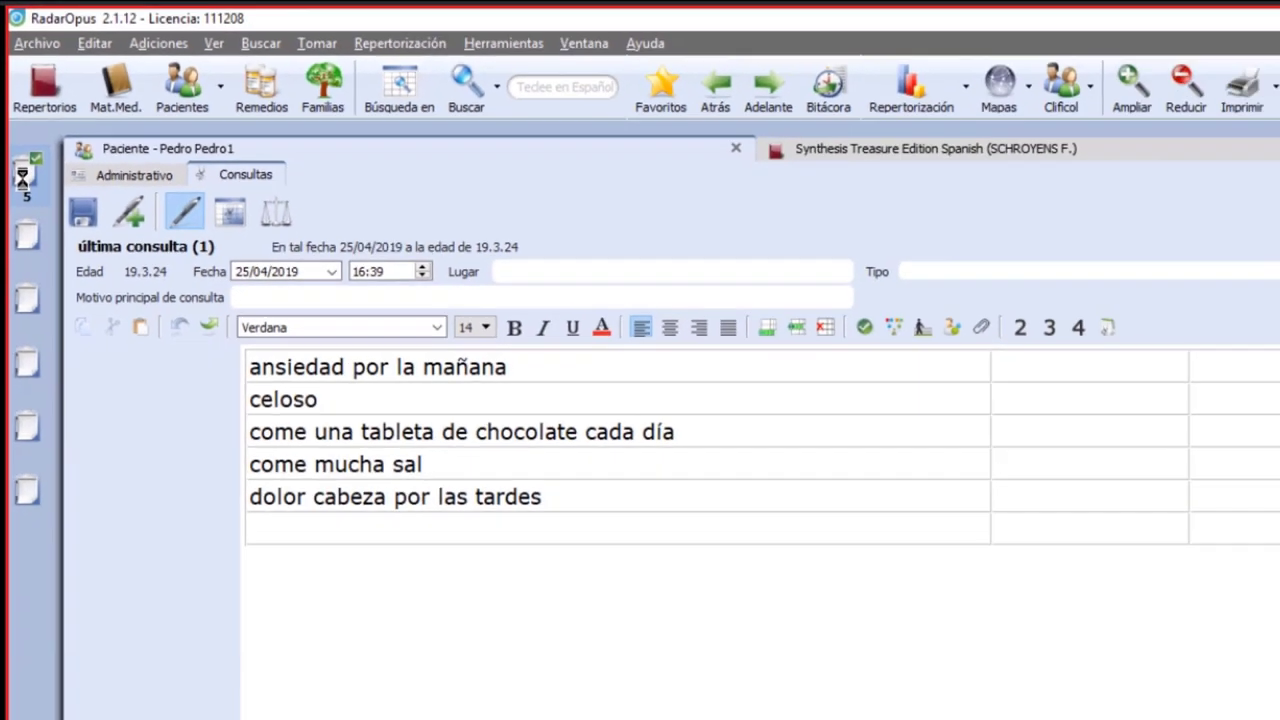
- Repertorize the collected rubrics and look through the available analysis strategies
click(62, 490)
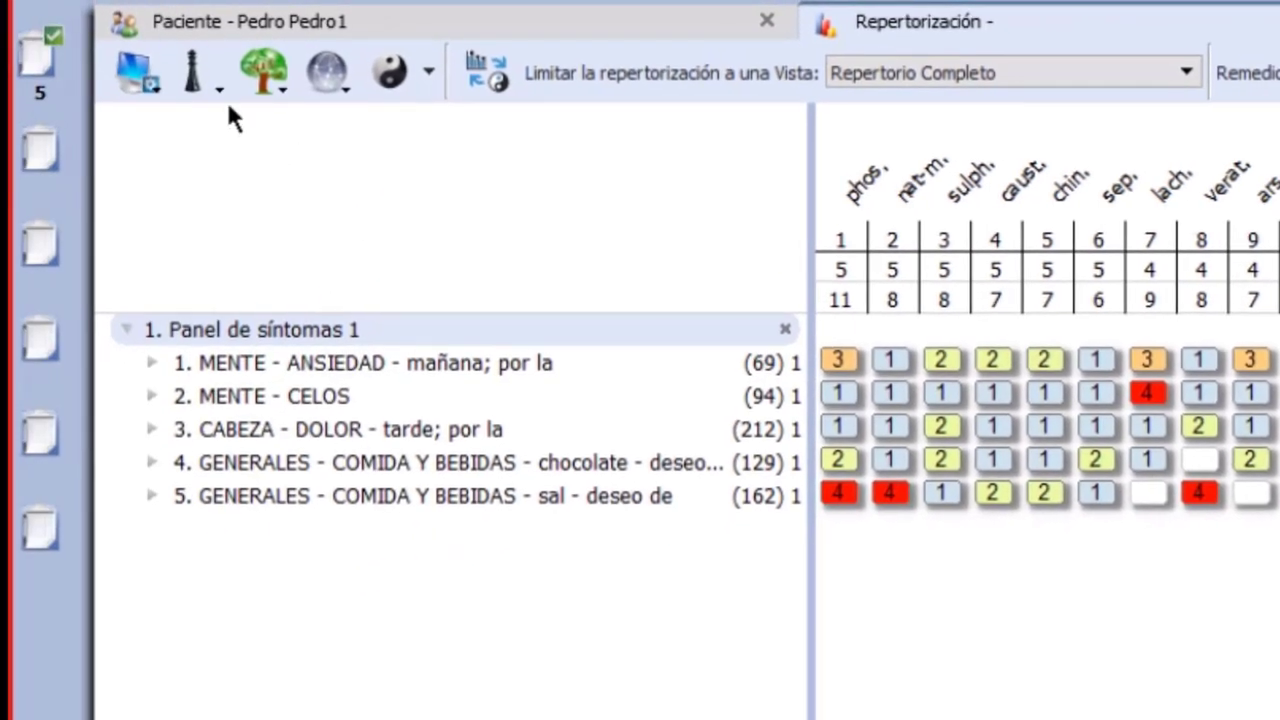
click(220, 90)
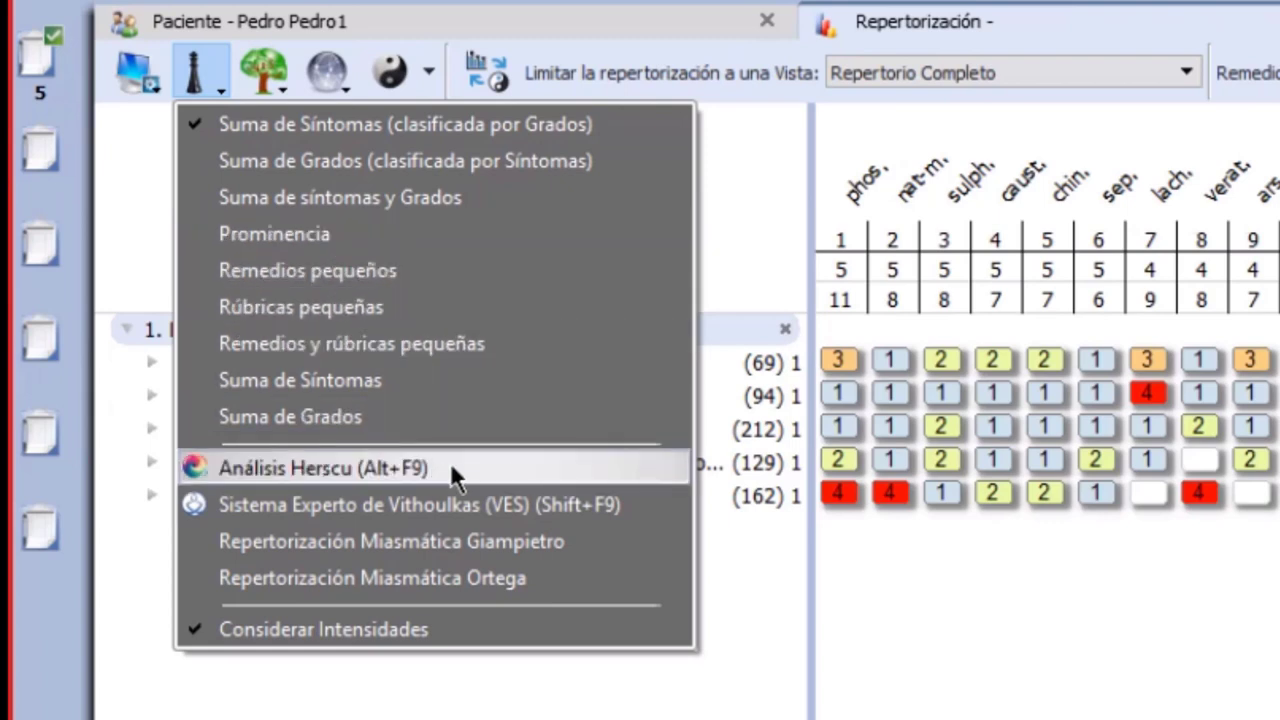
click(520, 390)
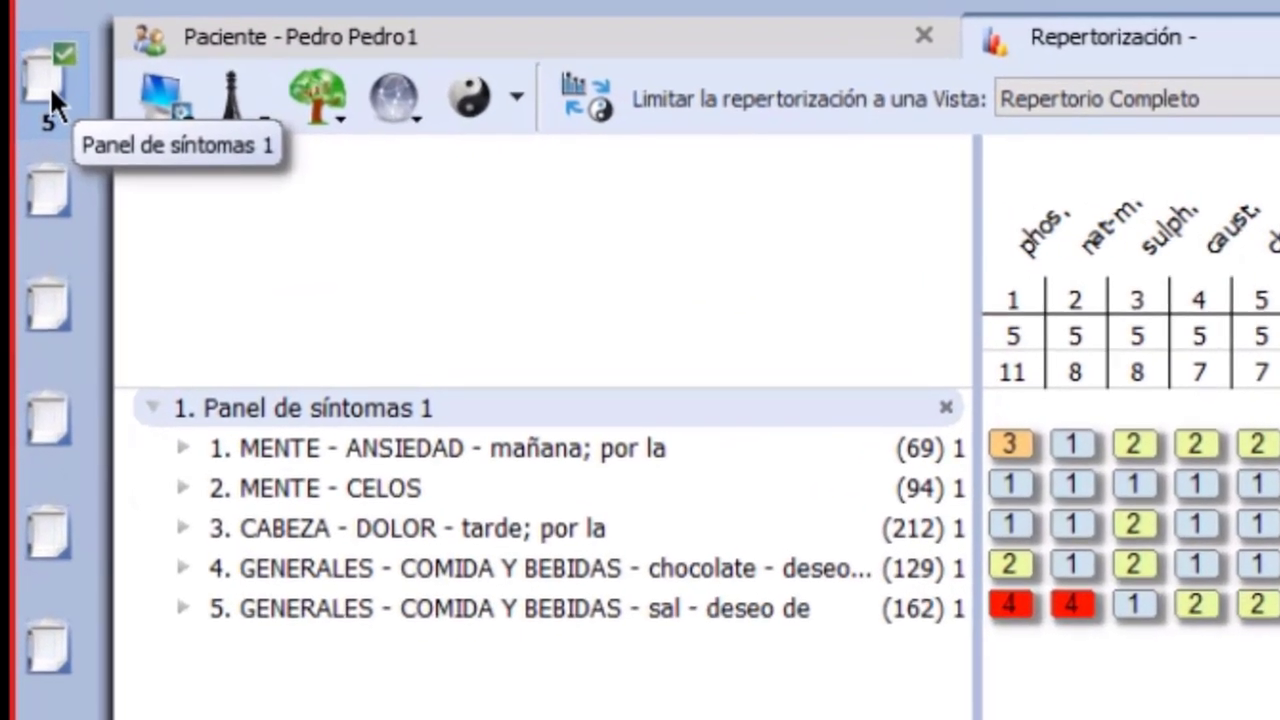
- Save the repertorization to the existing patient's consultation of 25/04/2019 - 16:39 and save the consultation record
right_click(50, 88)
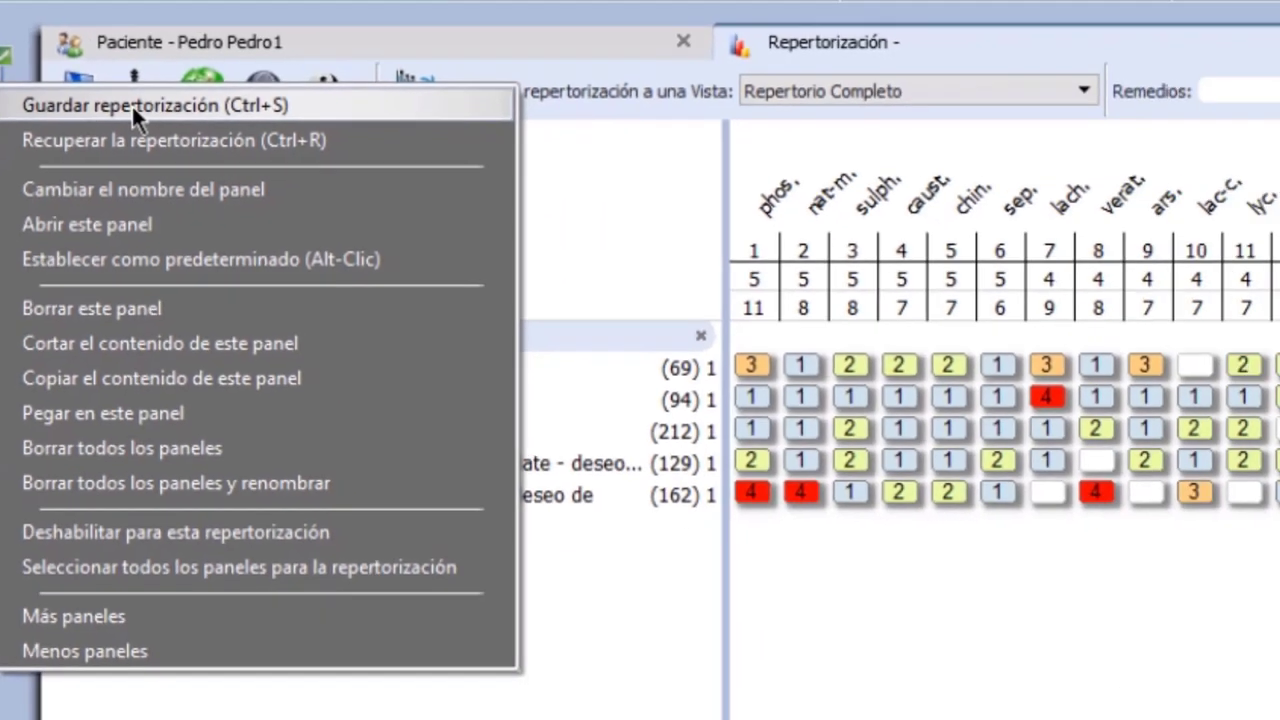
click(227, 115)
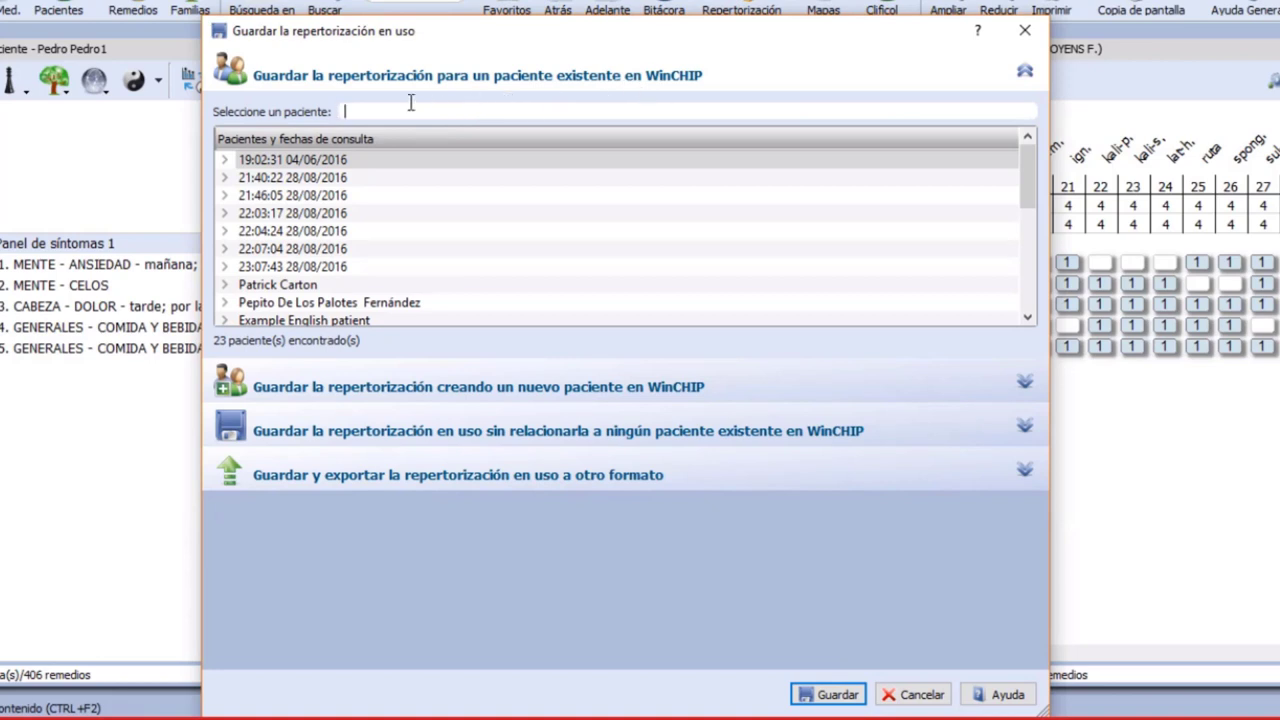
text(pedro)
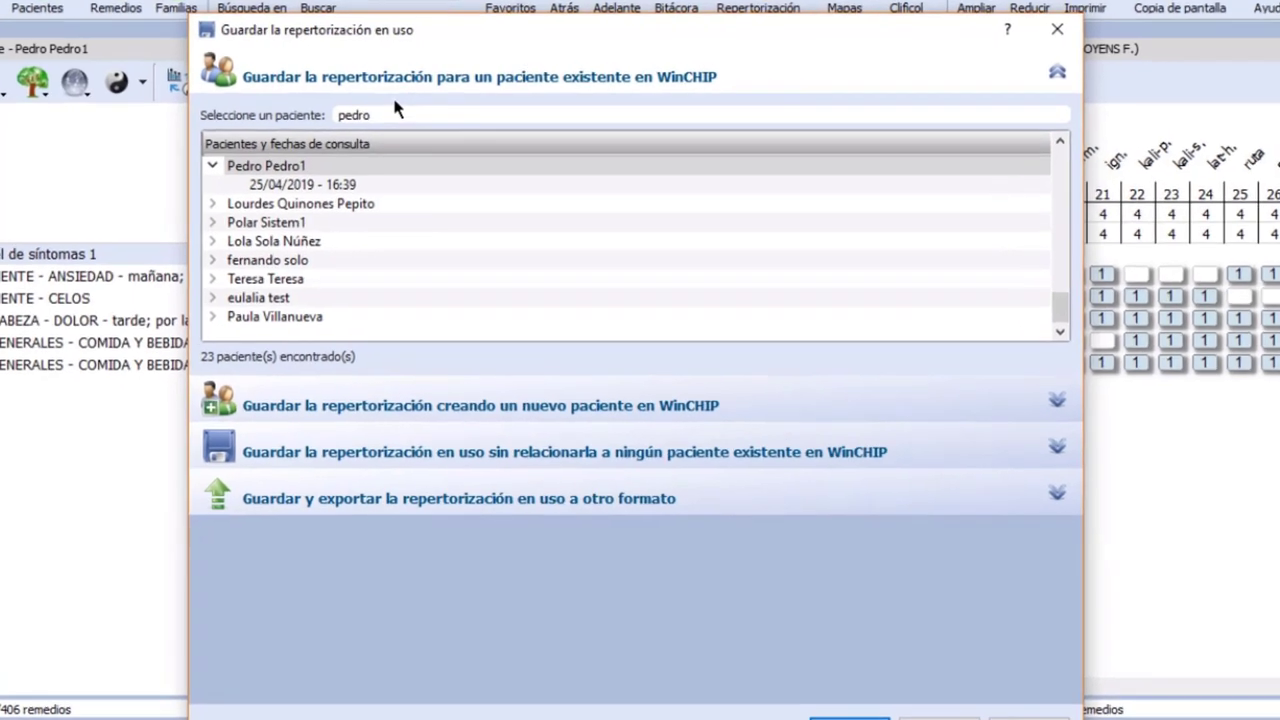
click(295, 157)
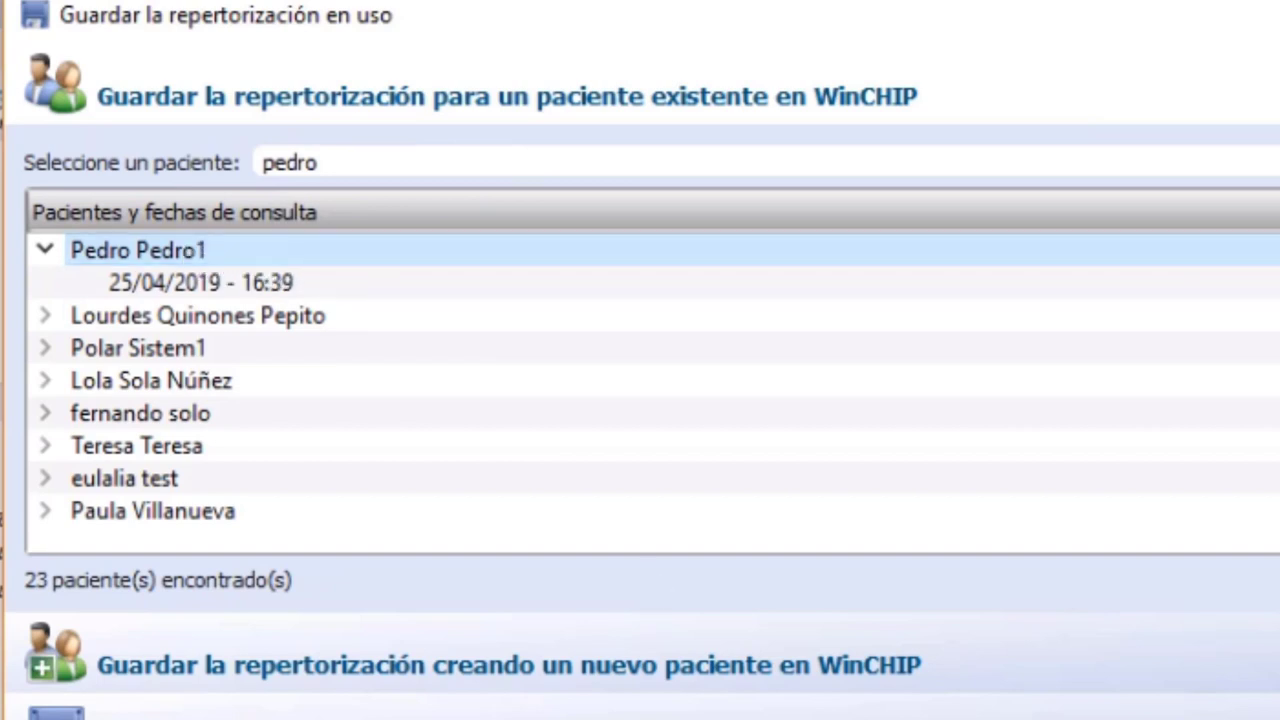
key(Return)
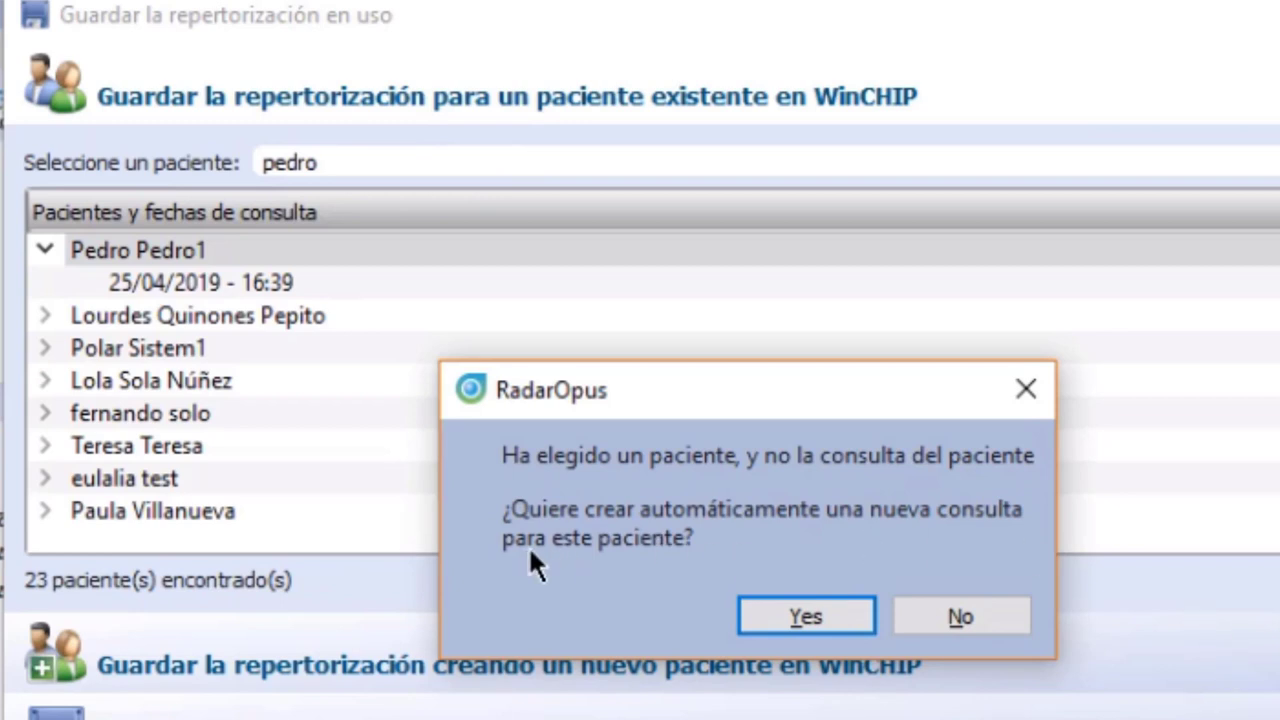
click(985, 613)
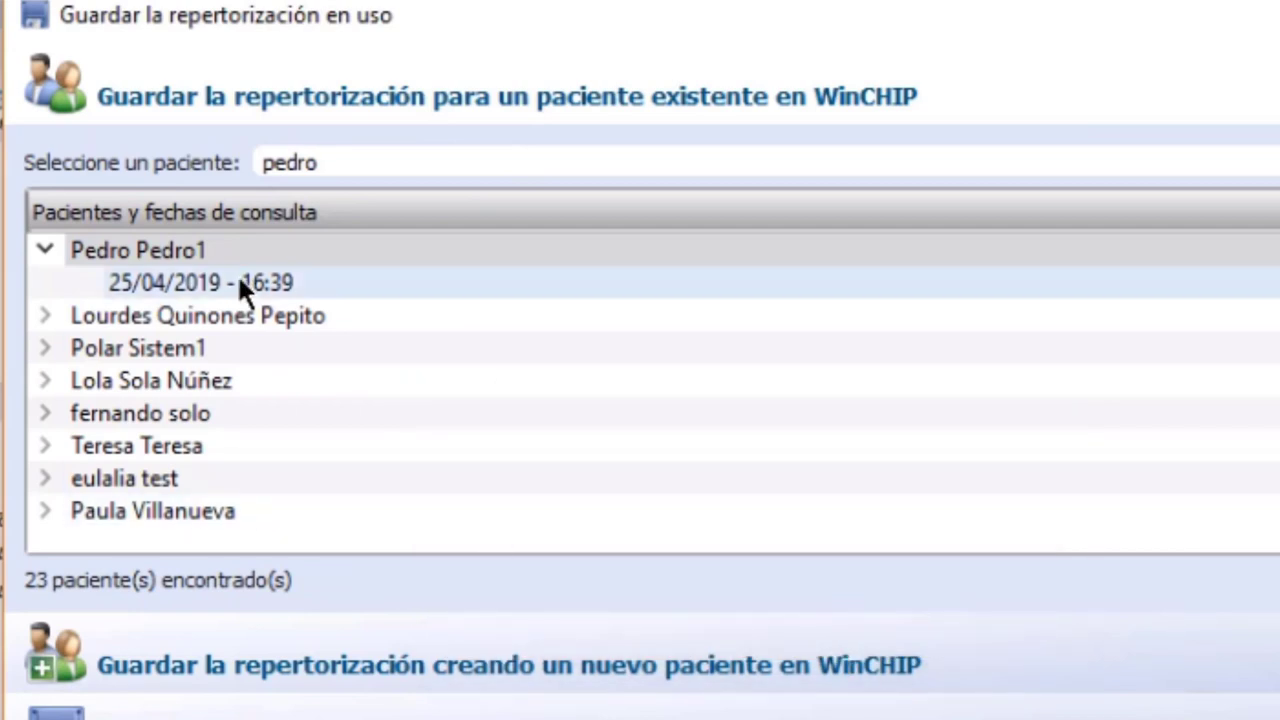
click(237, 283)
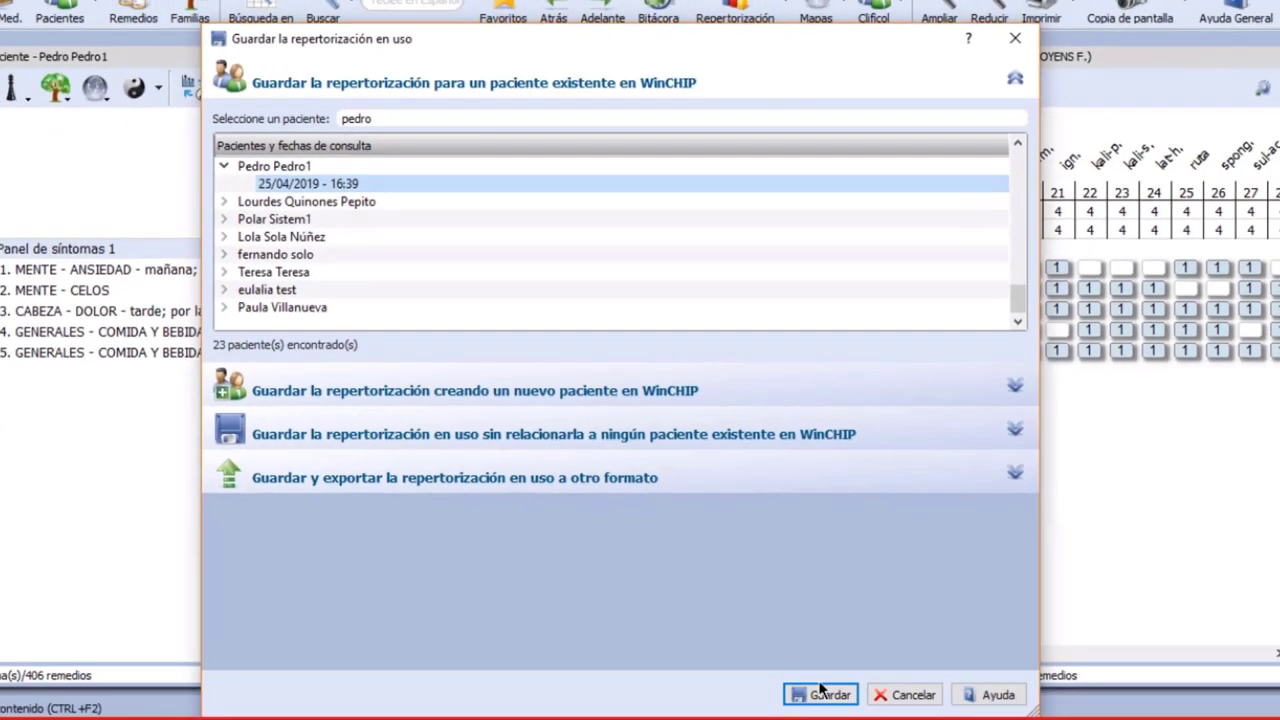
click(825, 697)
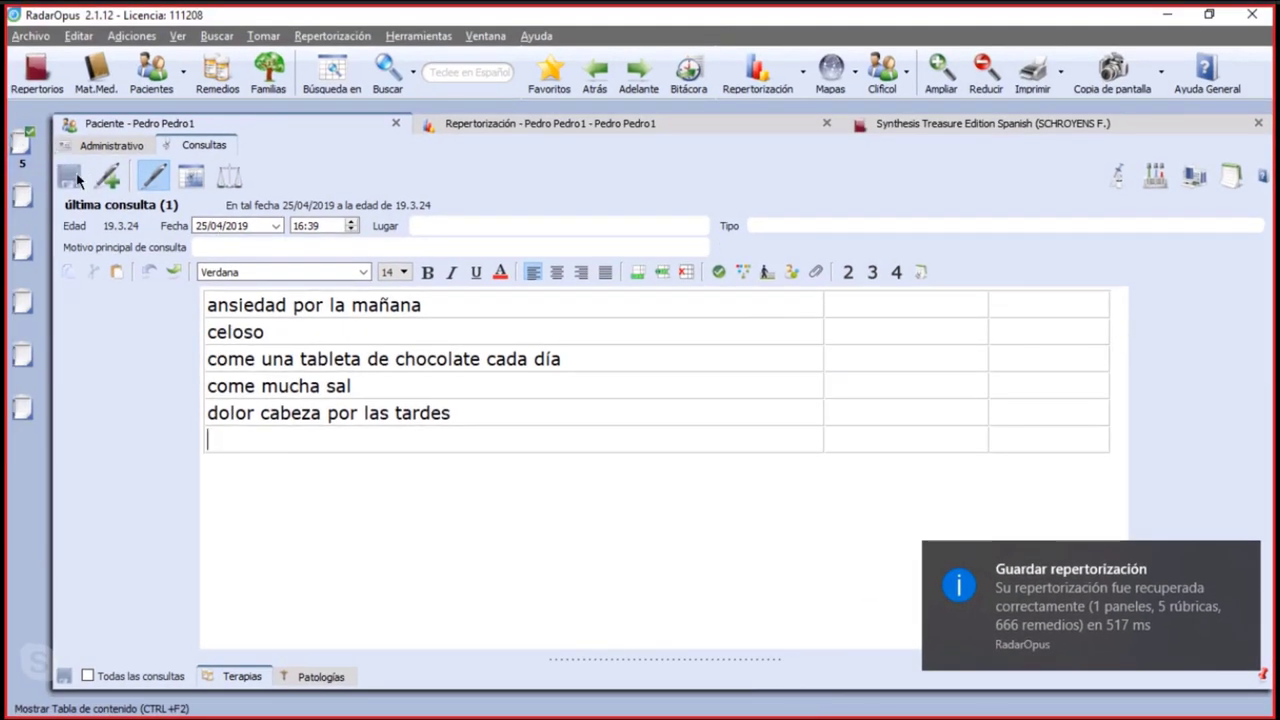
click(74, 178)
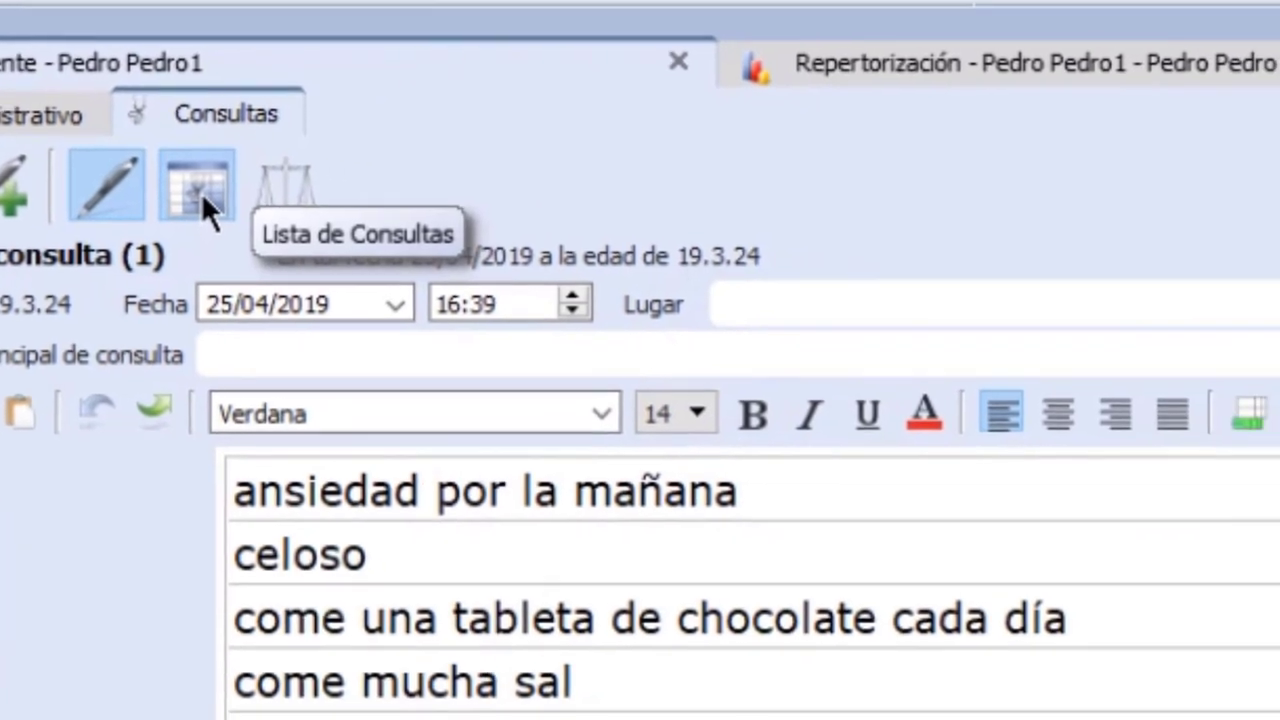
- Clear the first symptom clipboard and retrieve the saved repertorization from the analysis entry in the patient's list of consultations
click(362, 206)
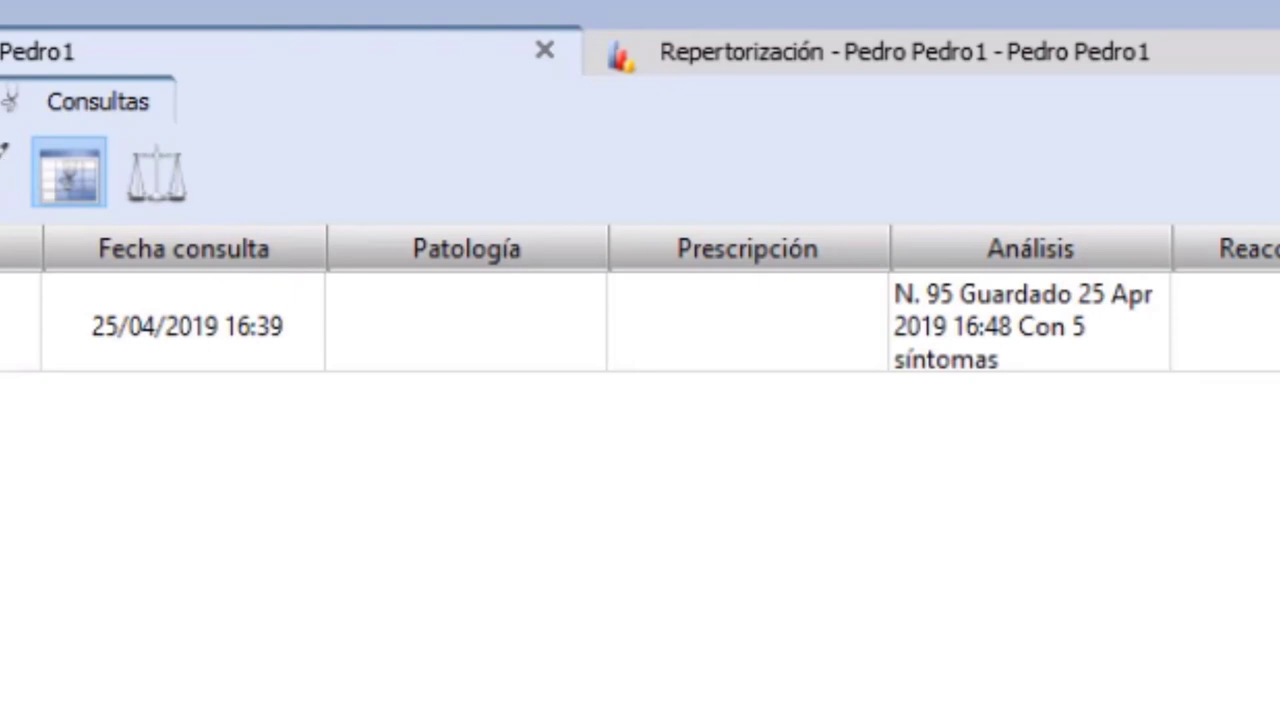
right_click(34, 55)
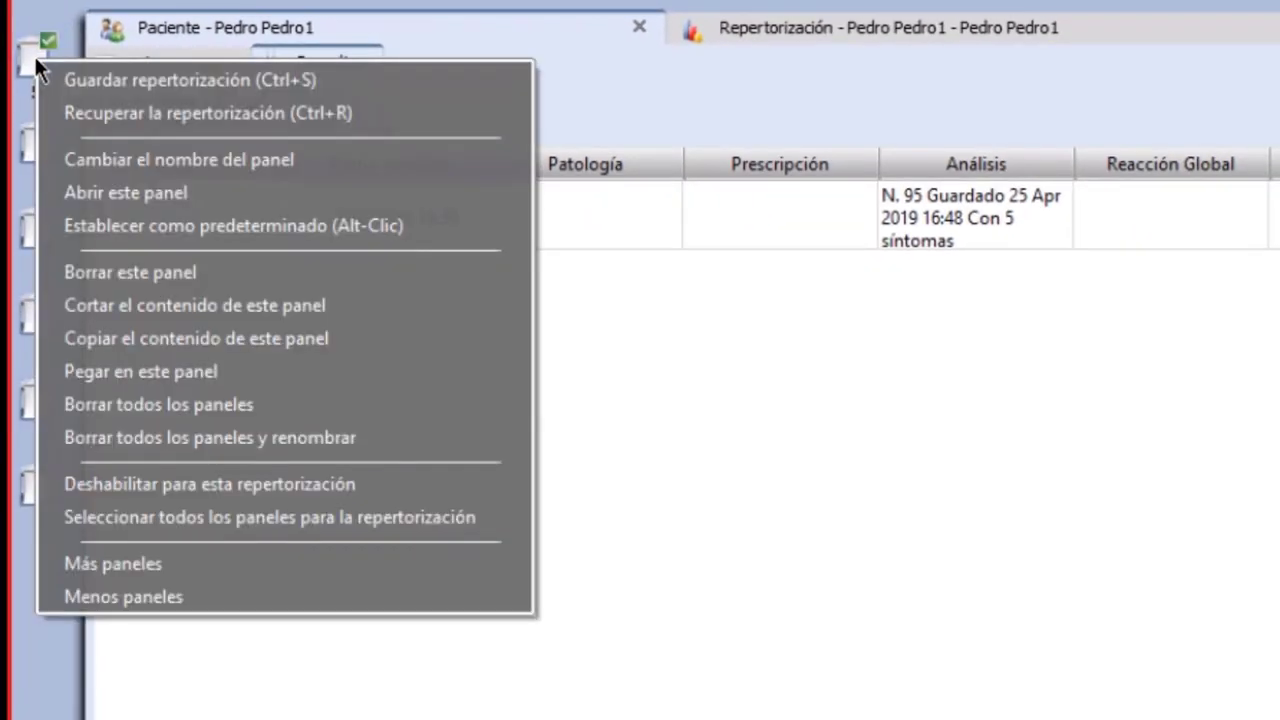
click(134, 282)
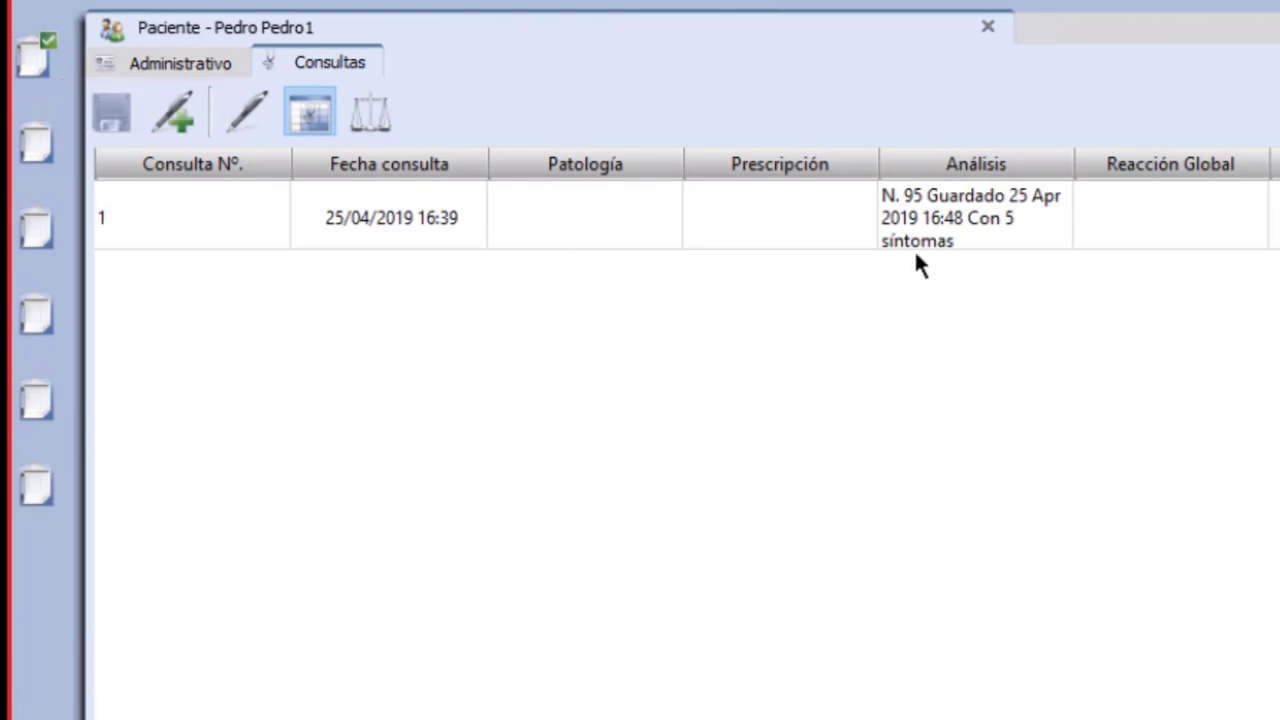
mouse_move(1000, 222)
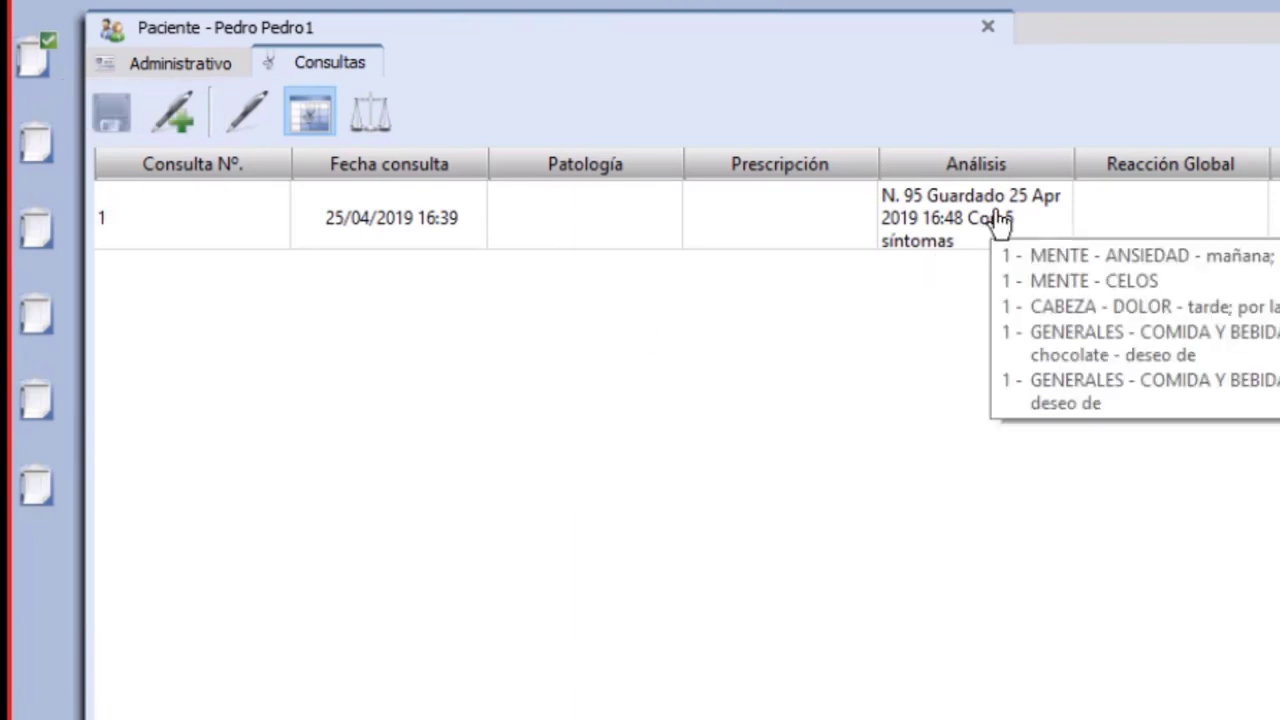
double_click(998, 218)
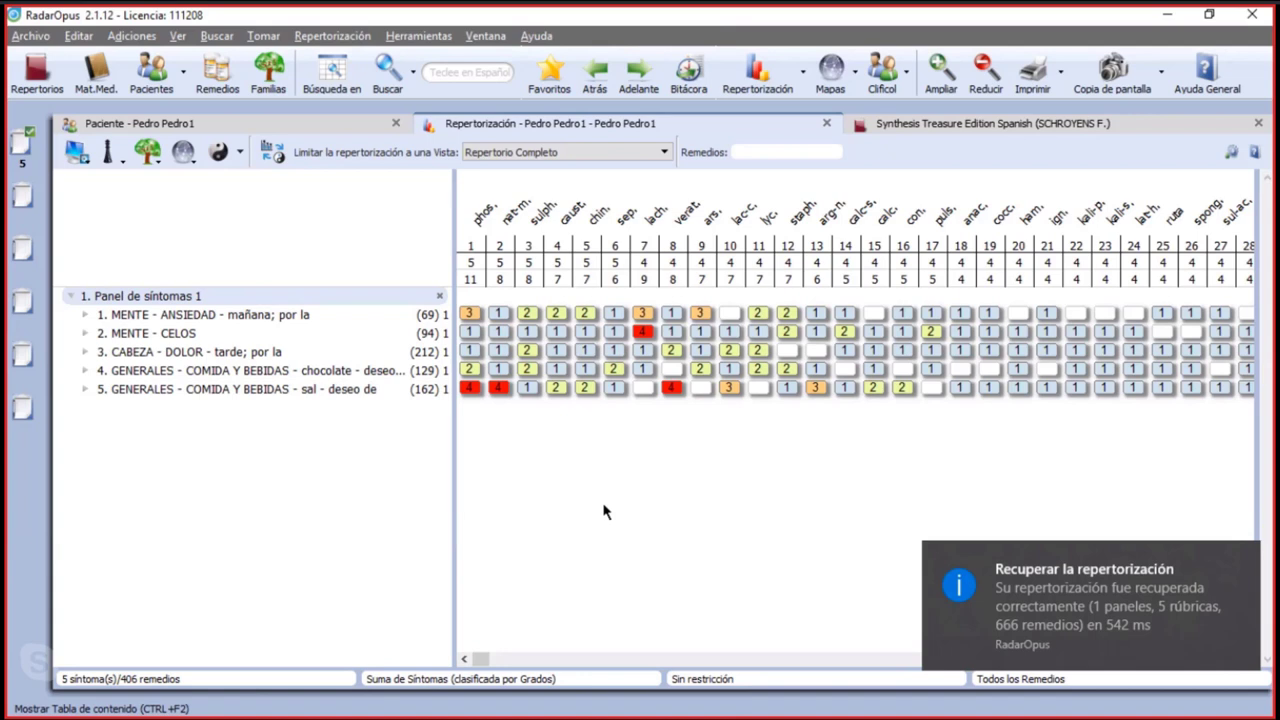
- Return to the patient's last consultation, show its therapies, and set the prescription to Phosphorus (phos.)
click(314, 125)
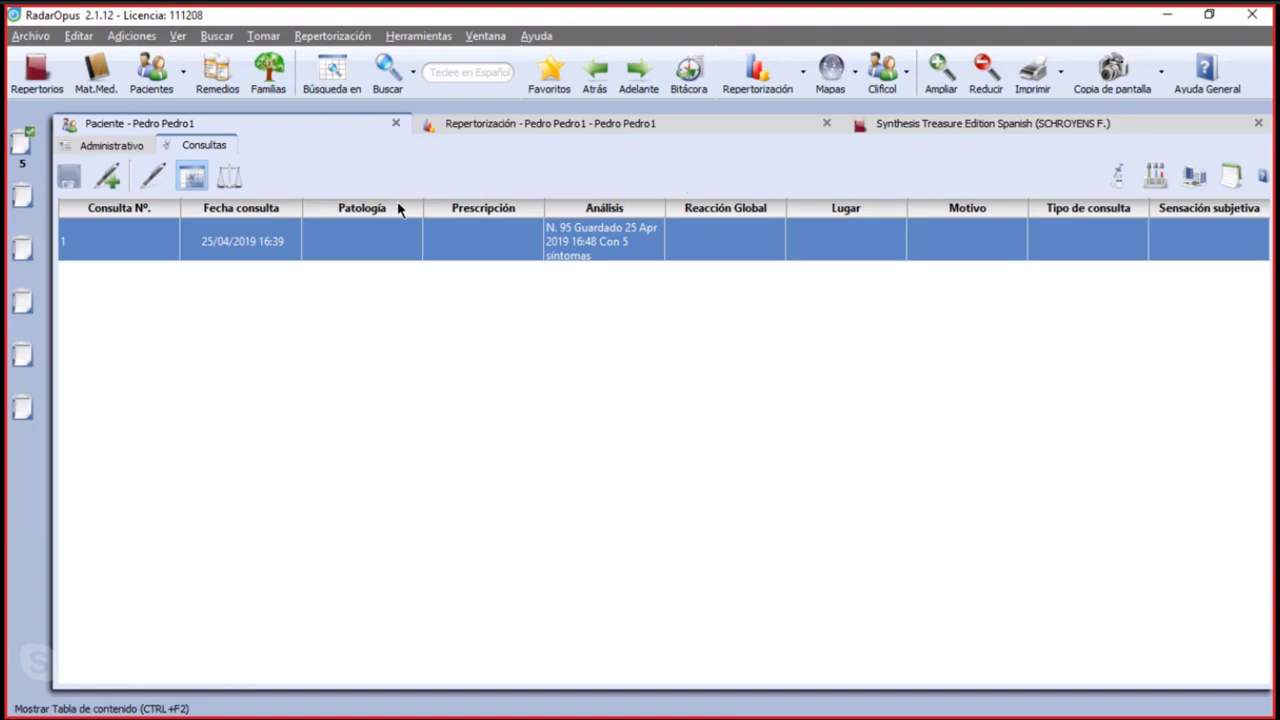
click(153, 177)
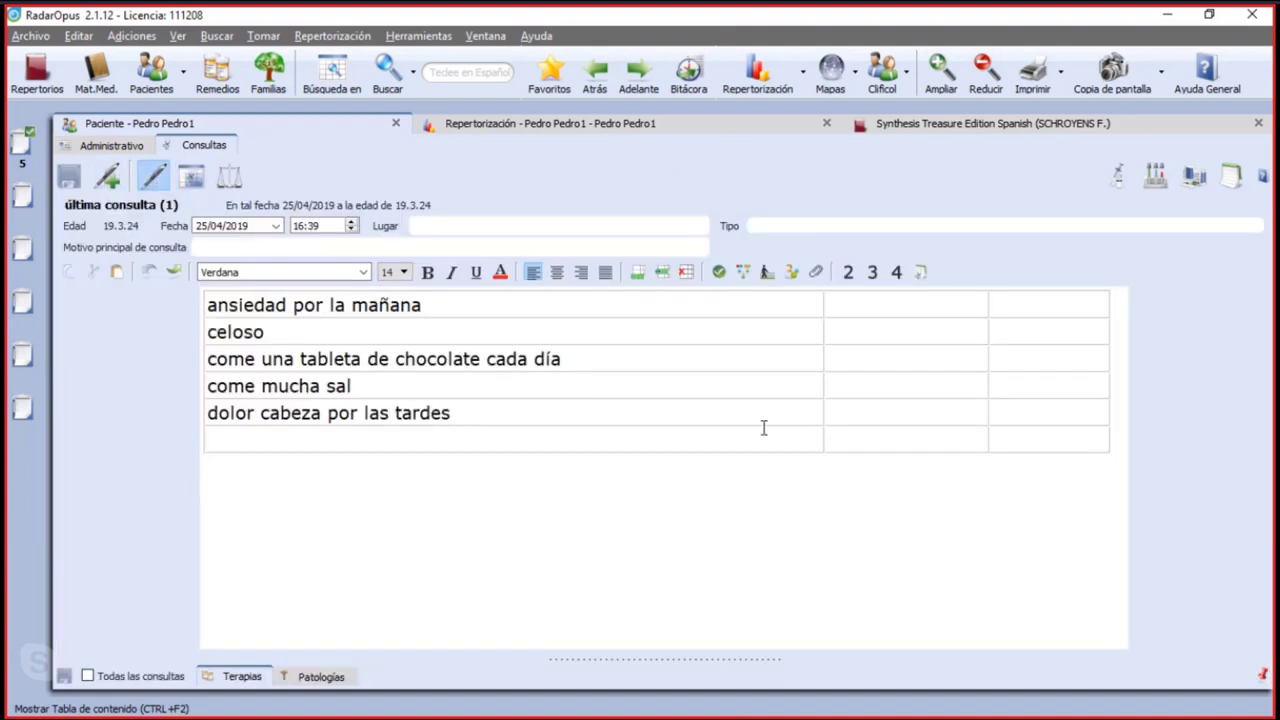
click(942, 676)
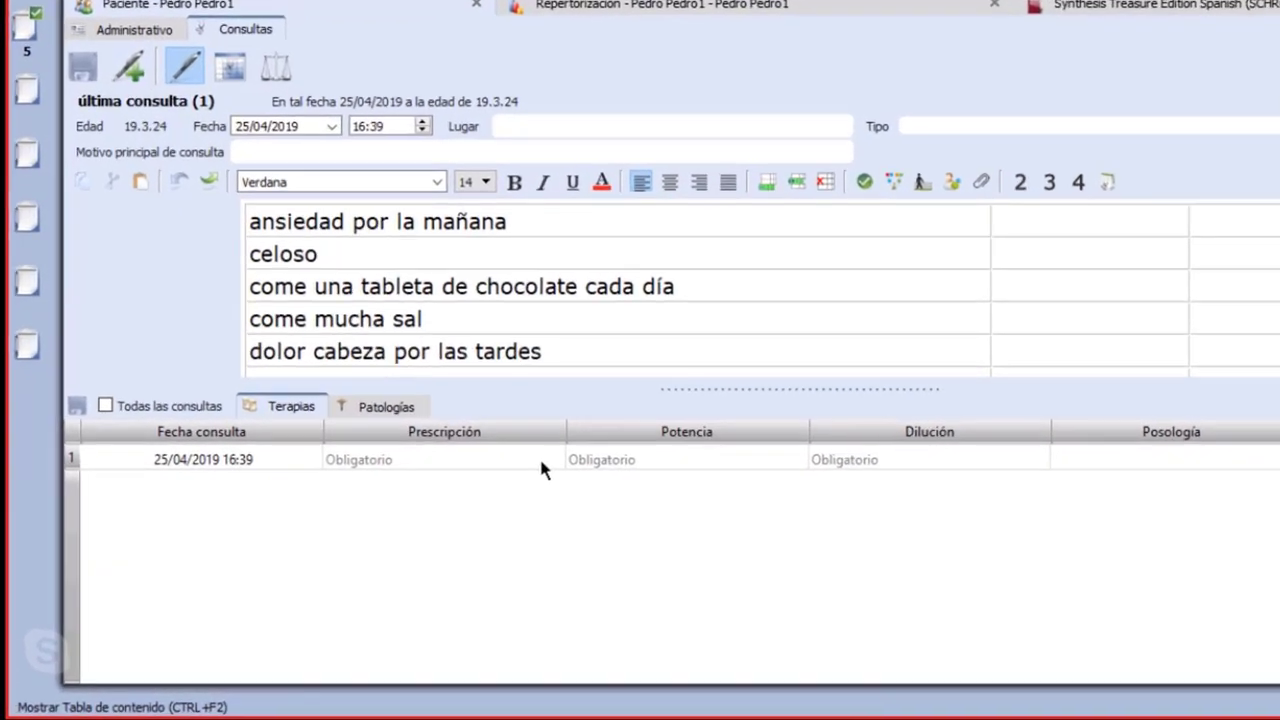
click(551, 457)
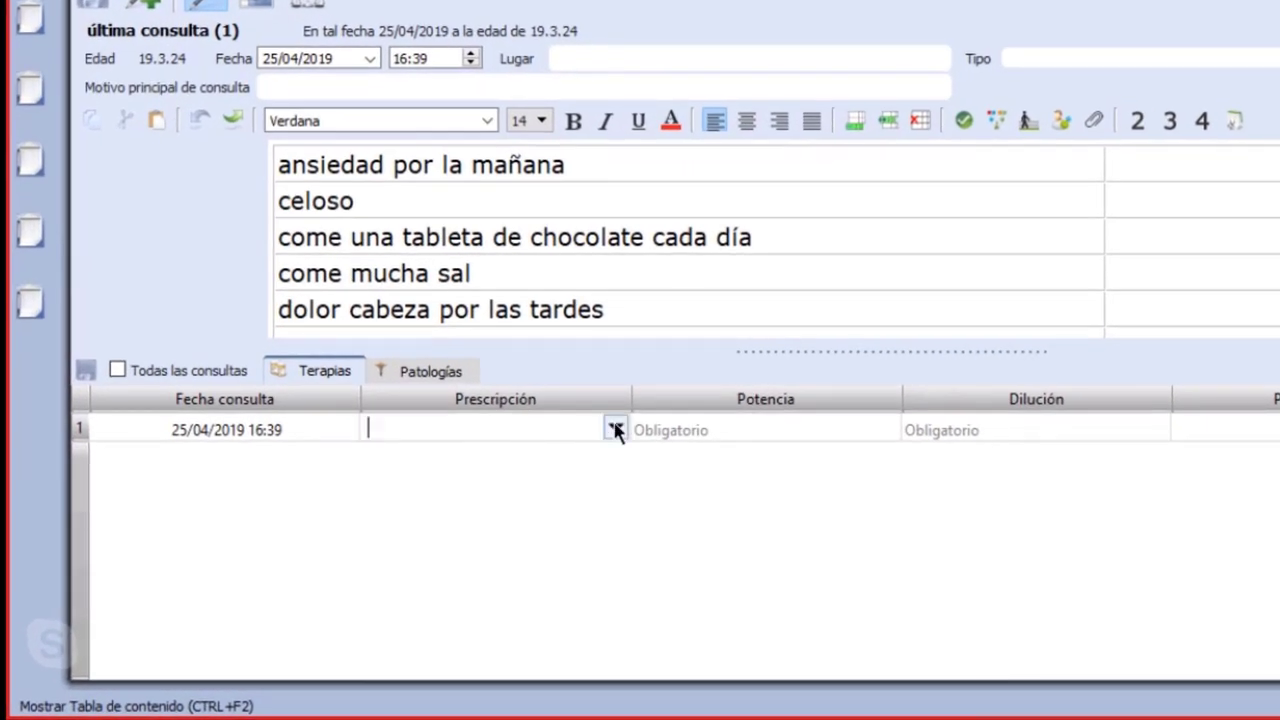
click(616, 429)
text(pho)
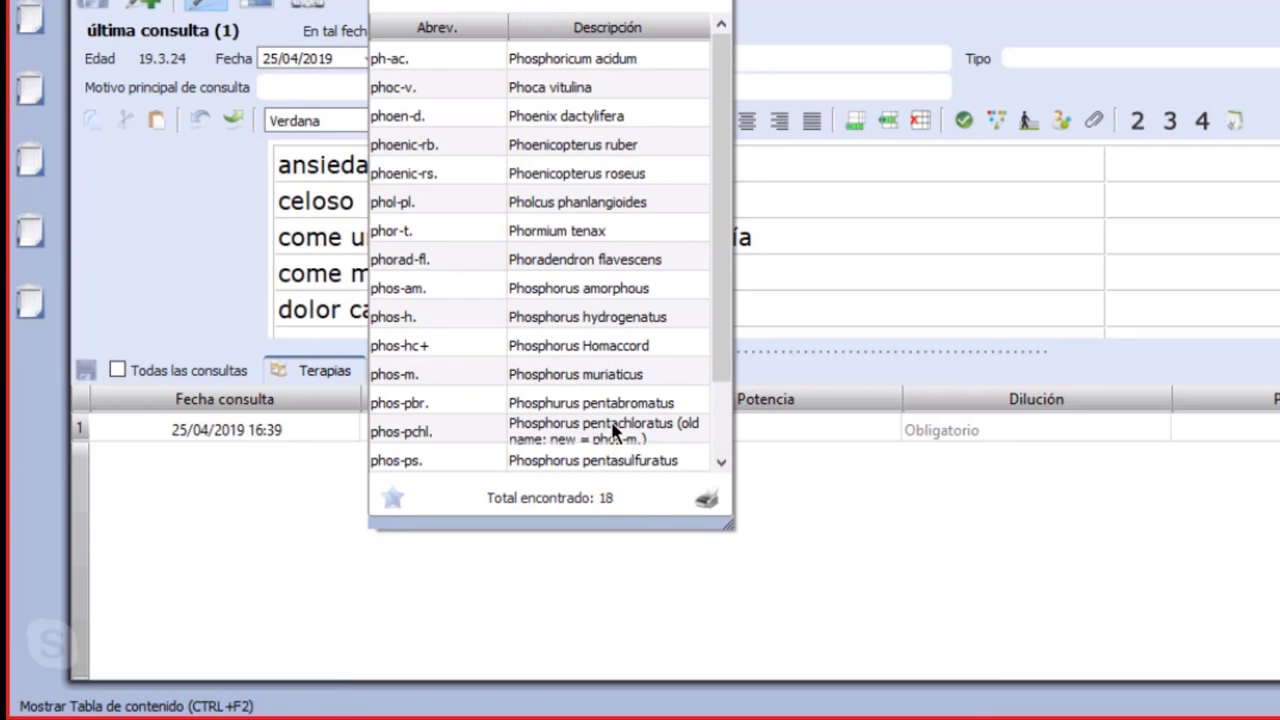
scroll(577, 465, down, 1)
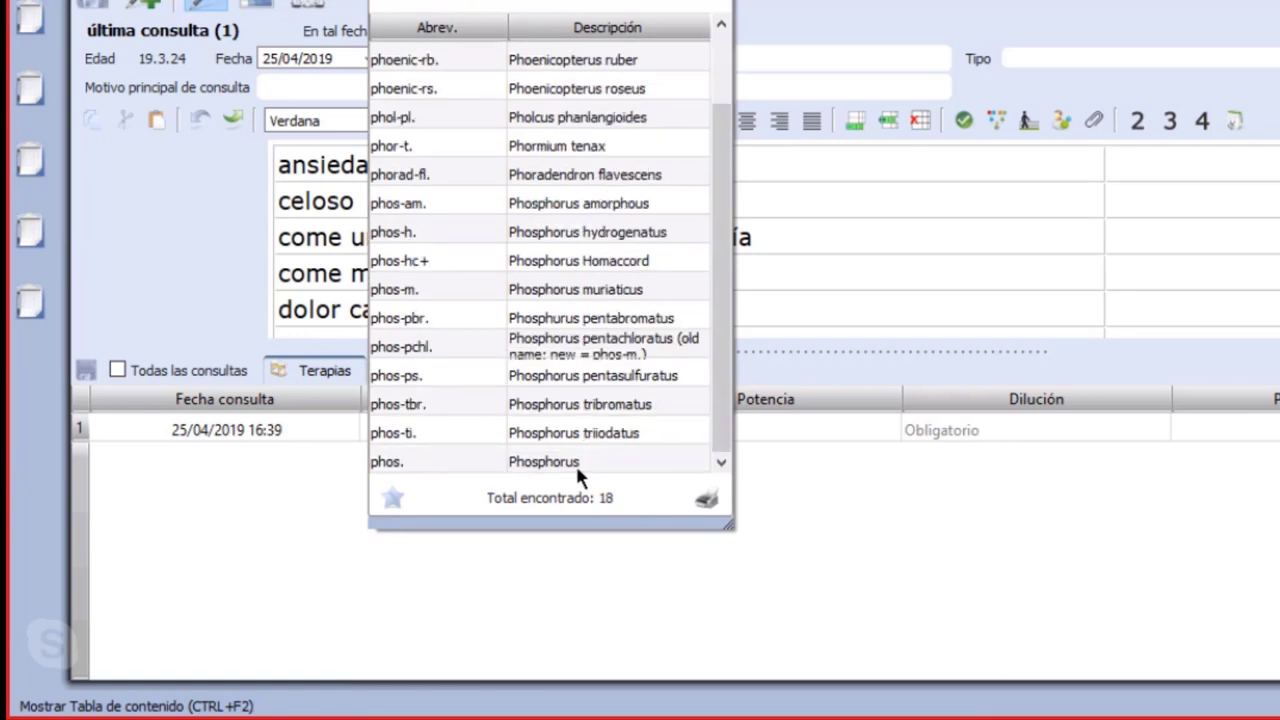
double_click(575, 462)
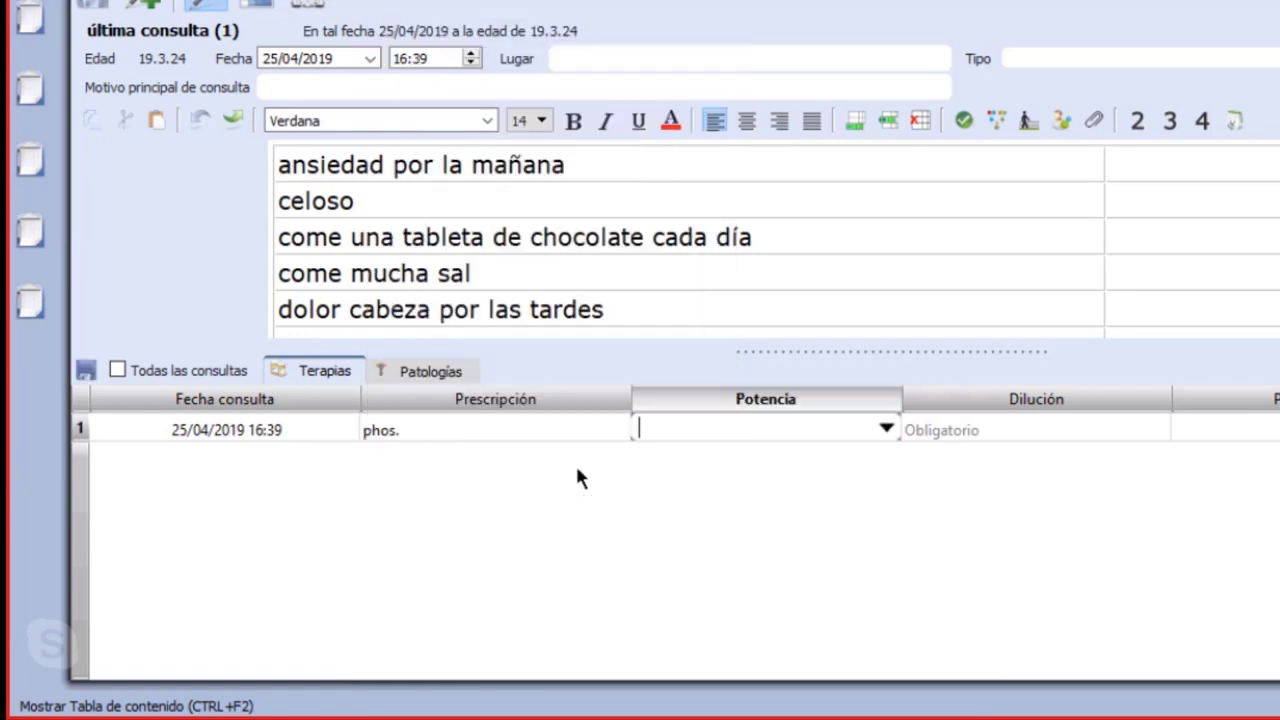
- Set the phos. prescription's potency to 30 and its dilution to CH
click(886, 428)
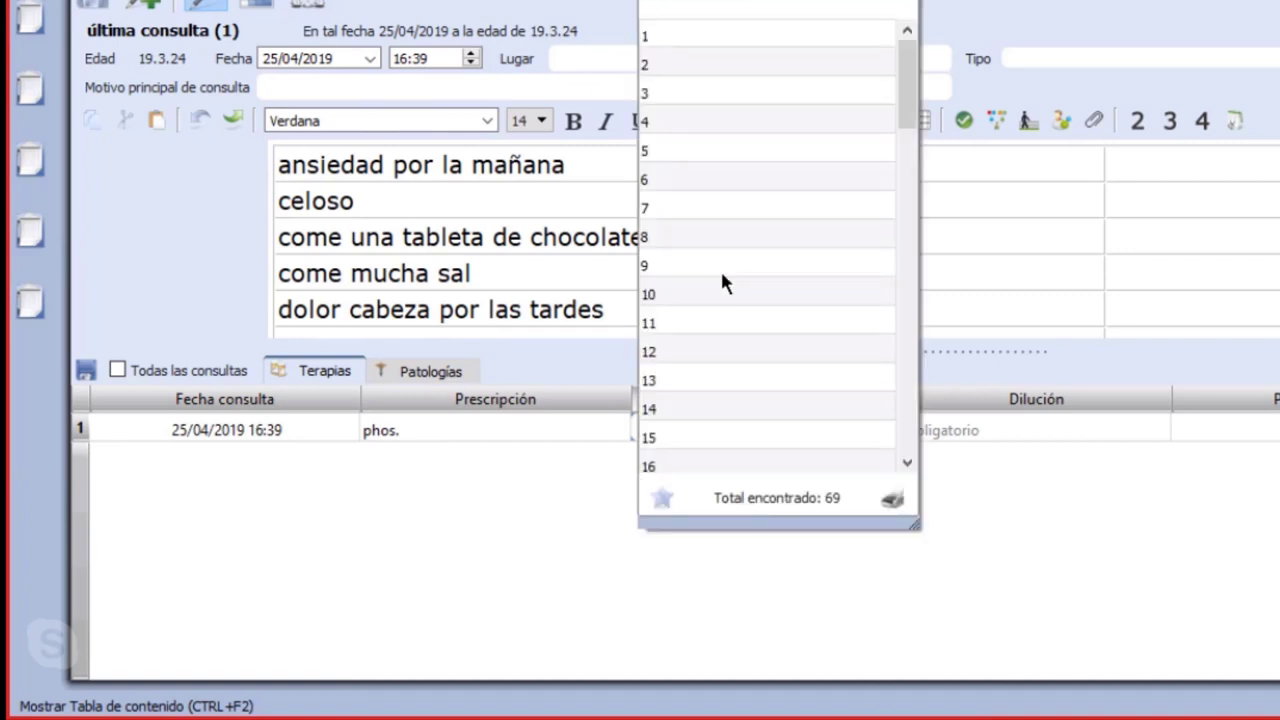
text(30)
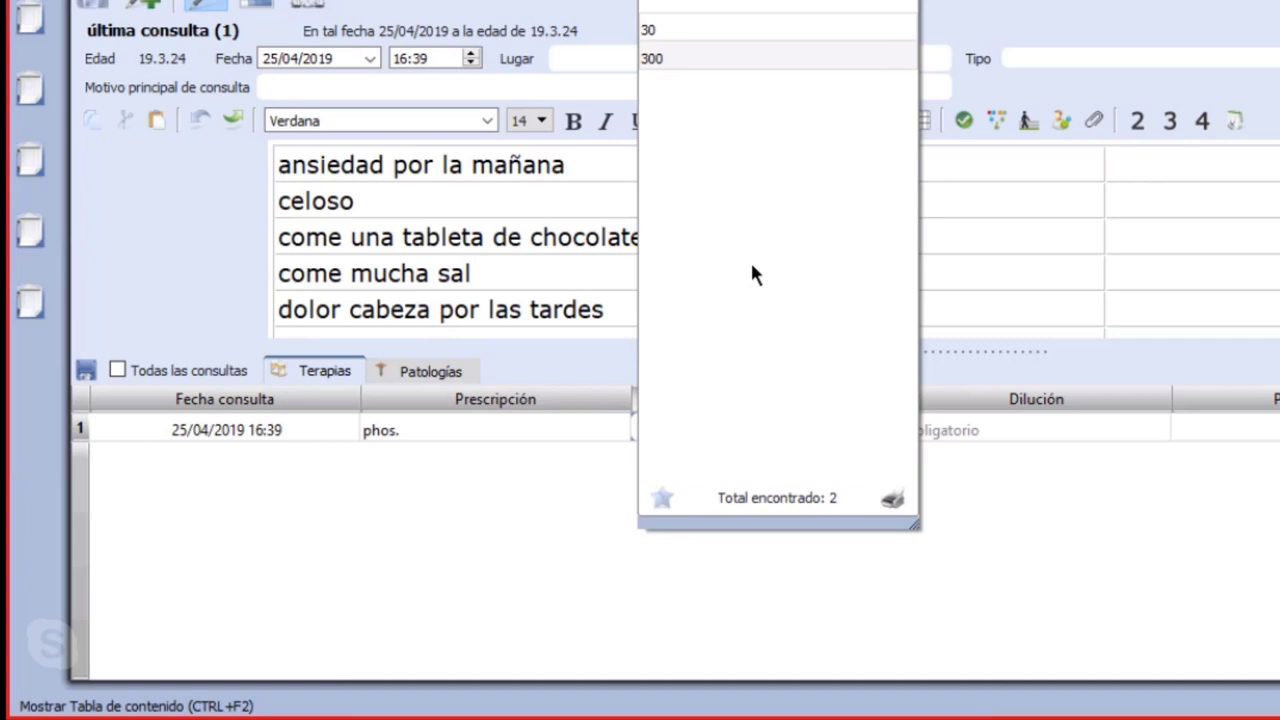
click(745, 31)
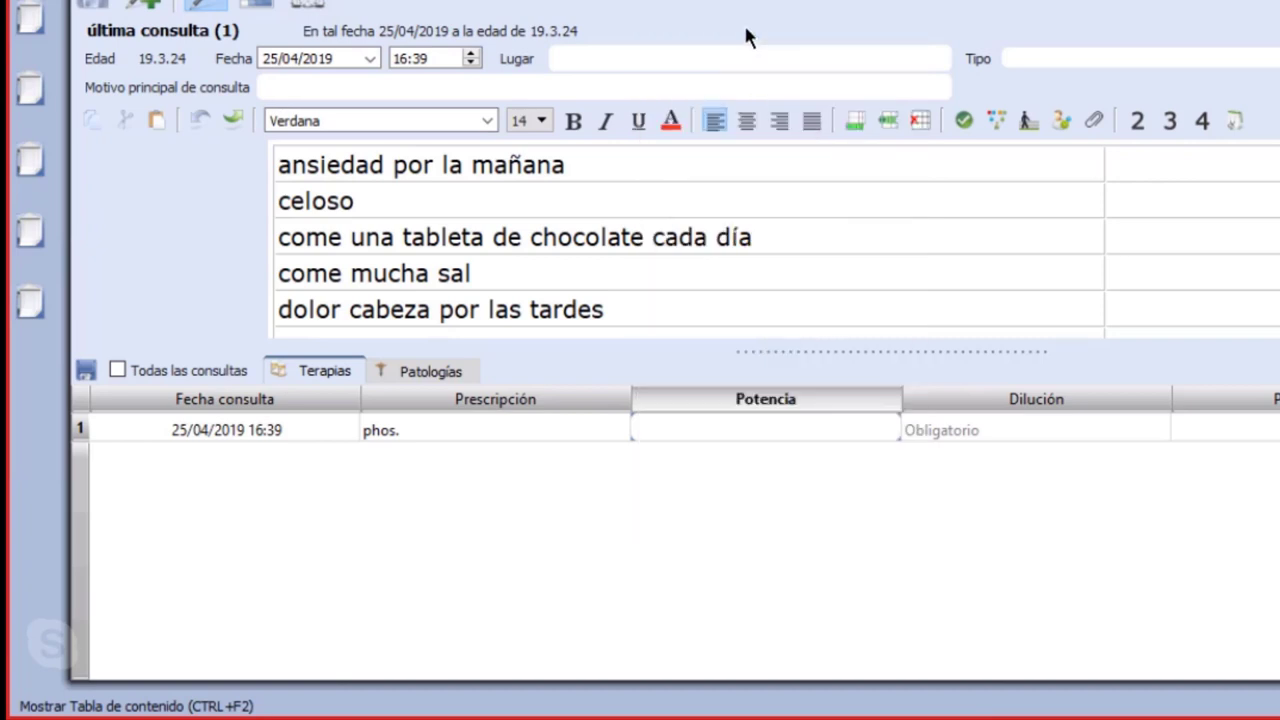
text(CH)
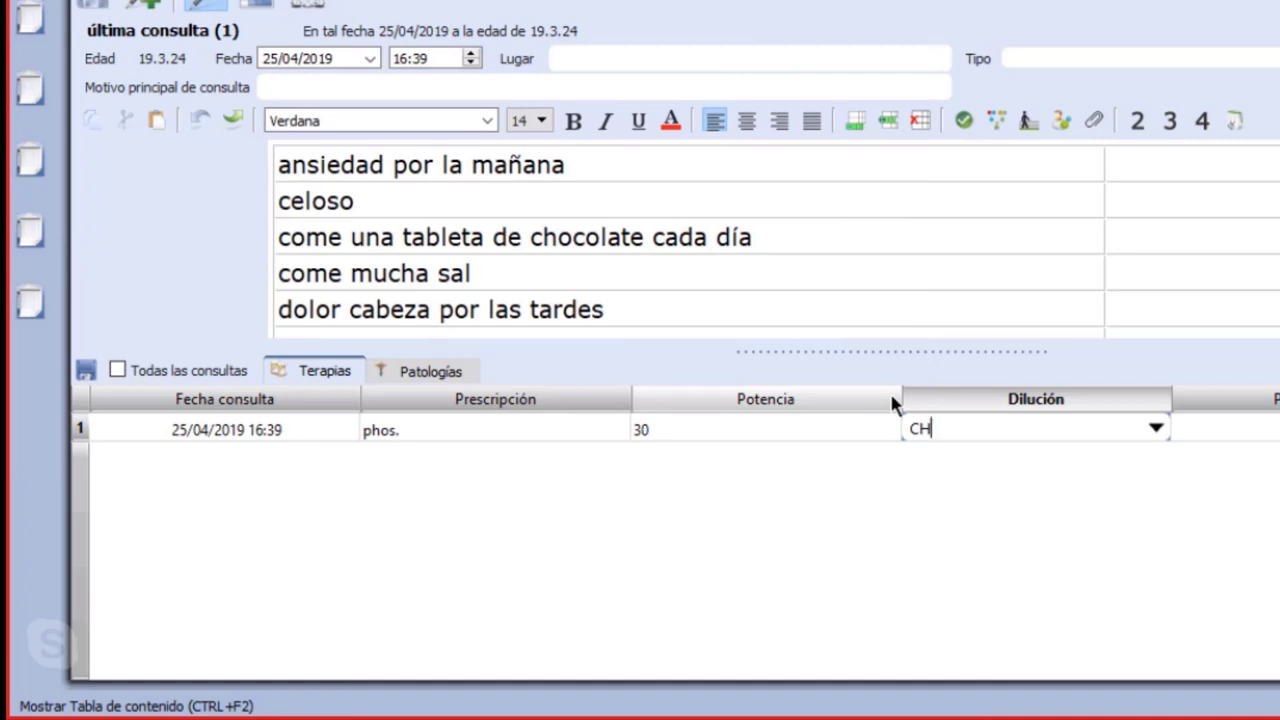
key(Tab)
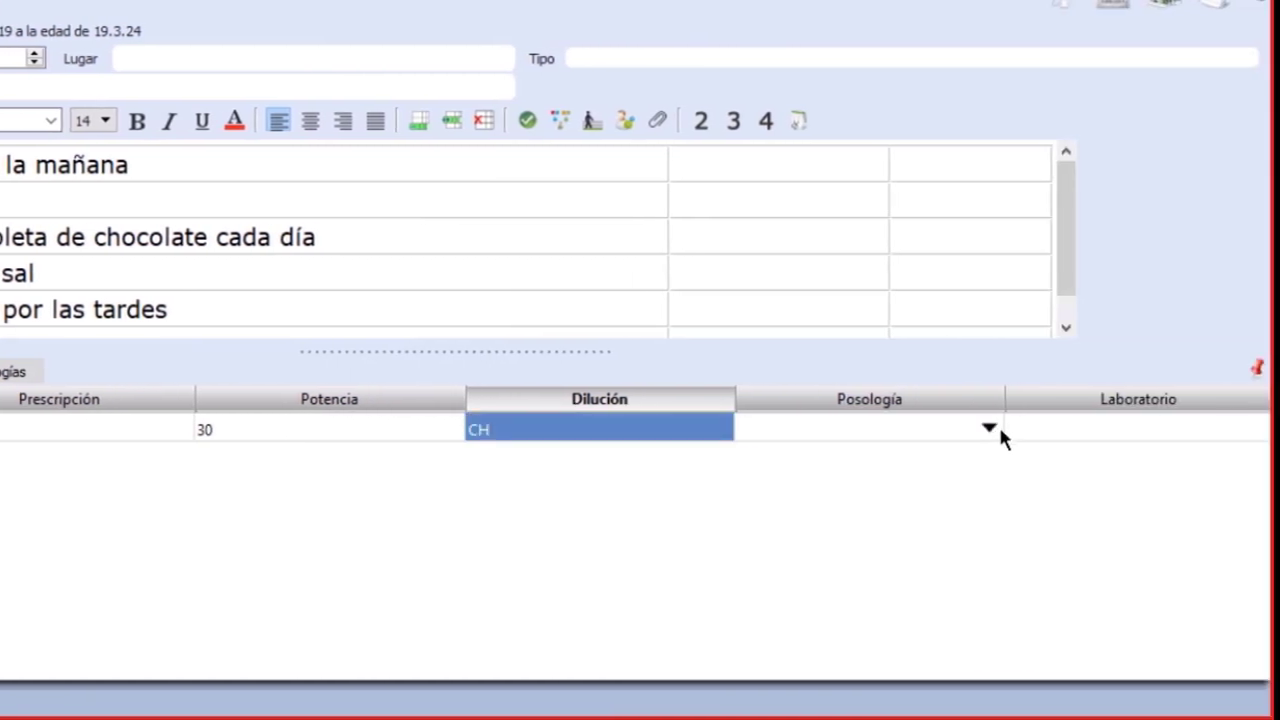
- Set the posology to "Oral: Gotas en azúcar- dosis única" and save the therapy
click(993, 428)
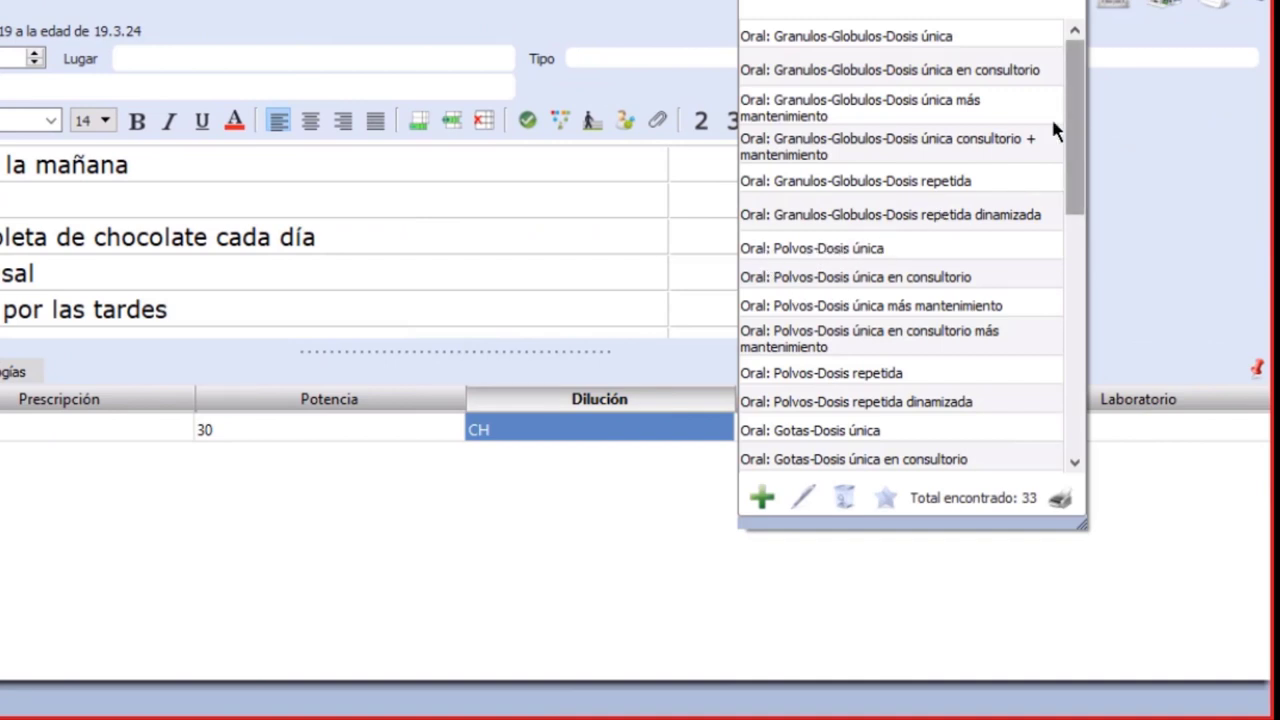
drag(1086, 115, 1072, 241)
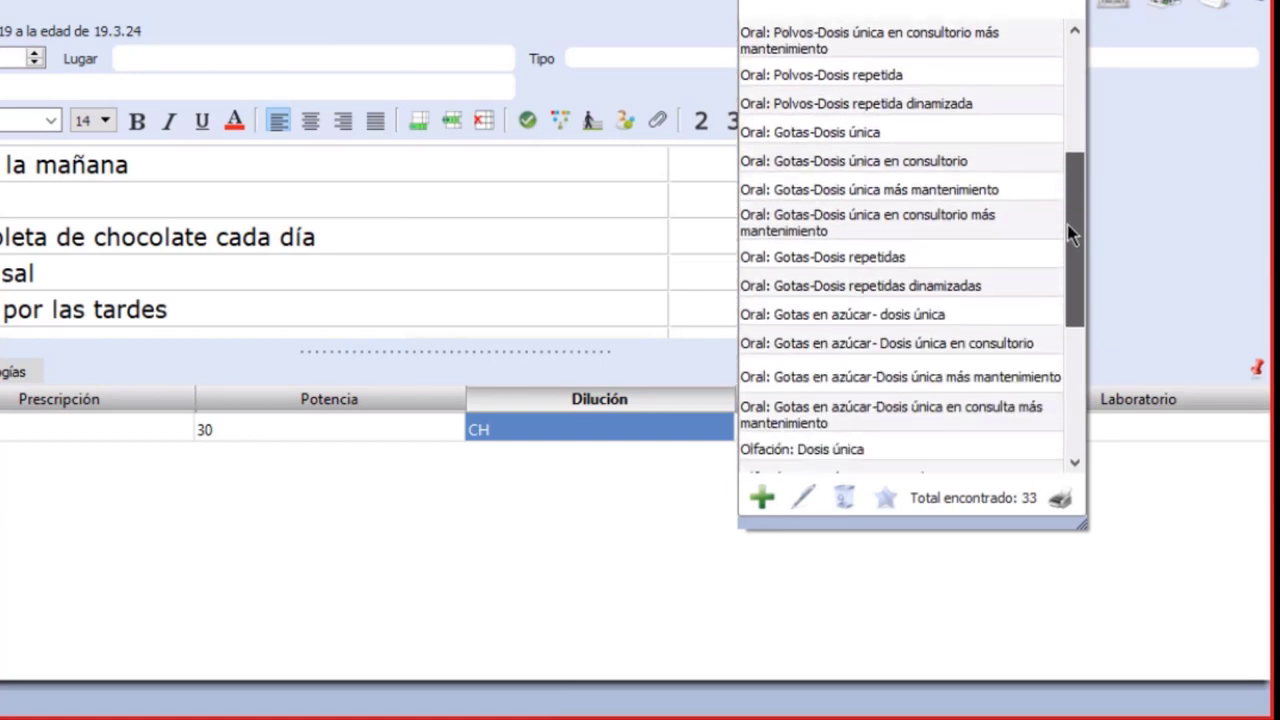
click(862, 316)
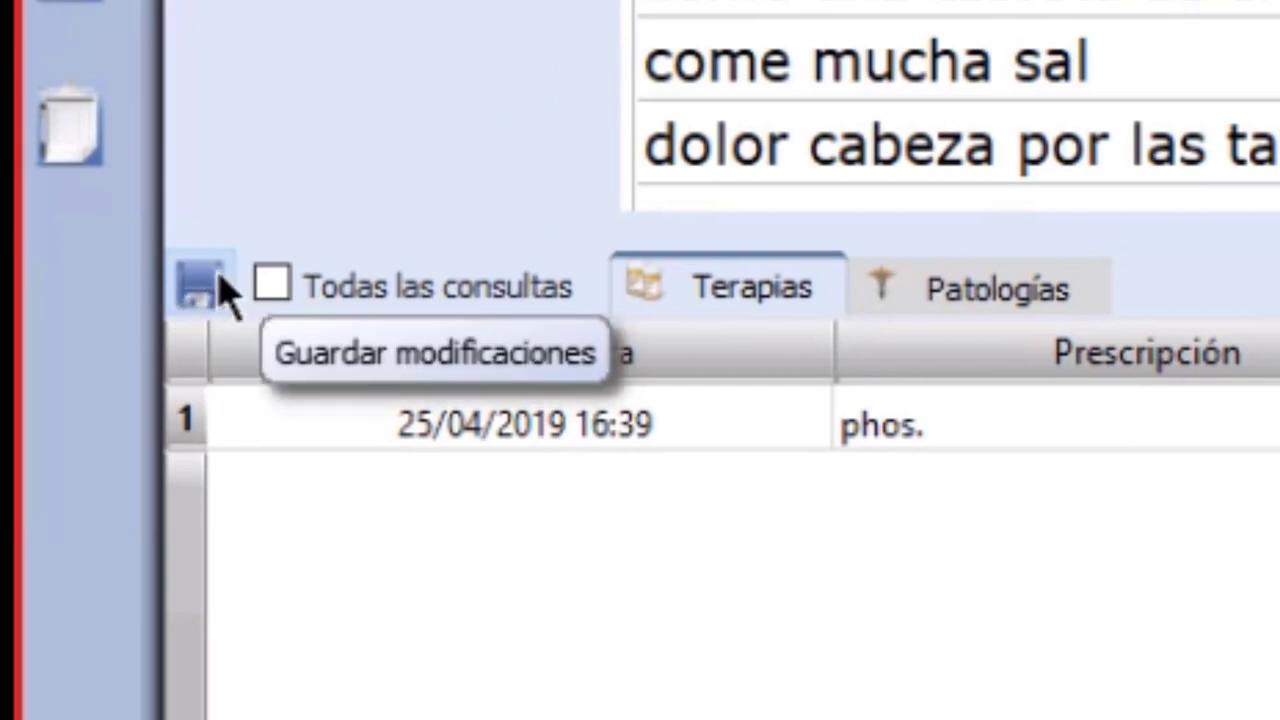
click(200, 290)
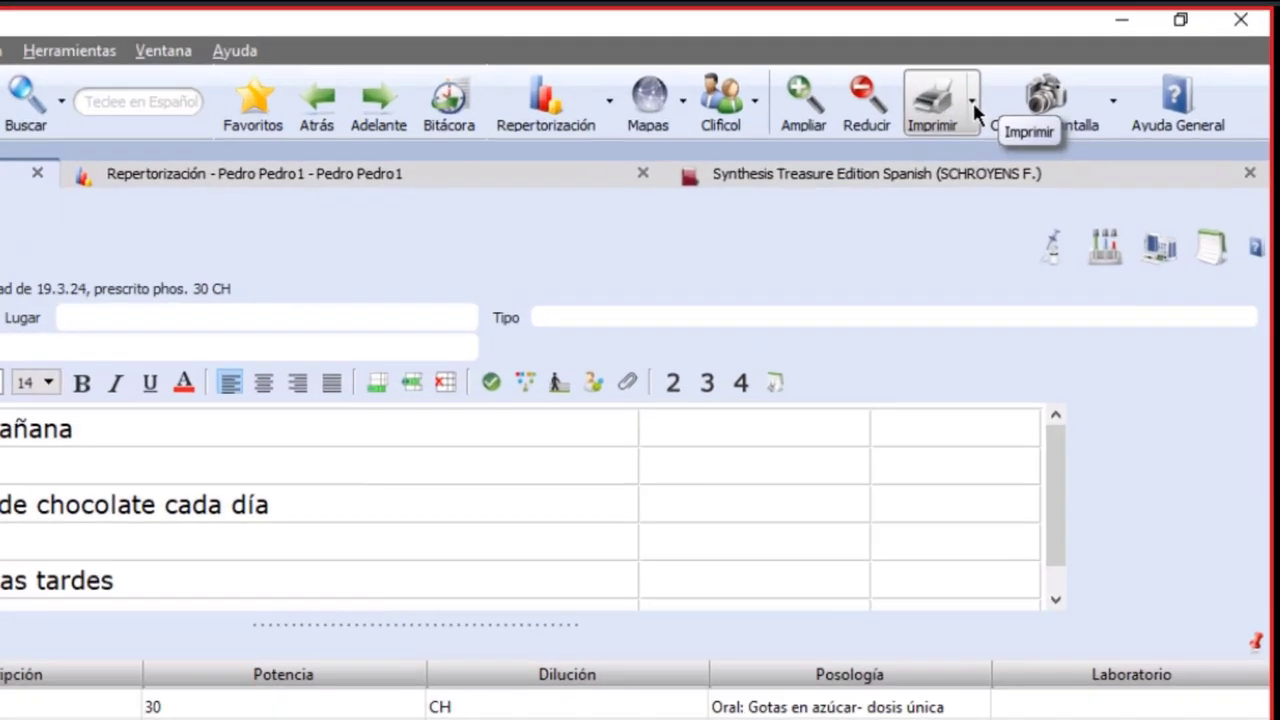
- Preview the prescription for printing in vertical orientation, read through the whole document, and close it without printing
click(1062, 78)
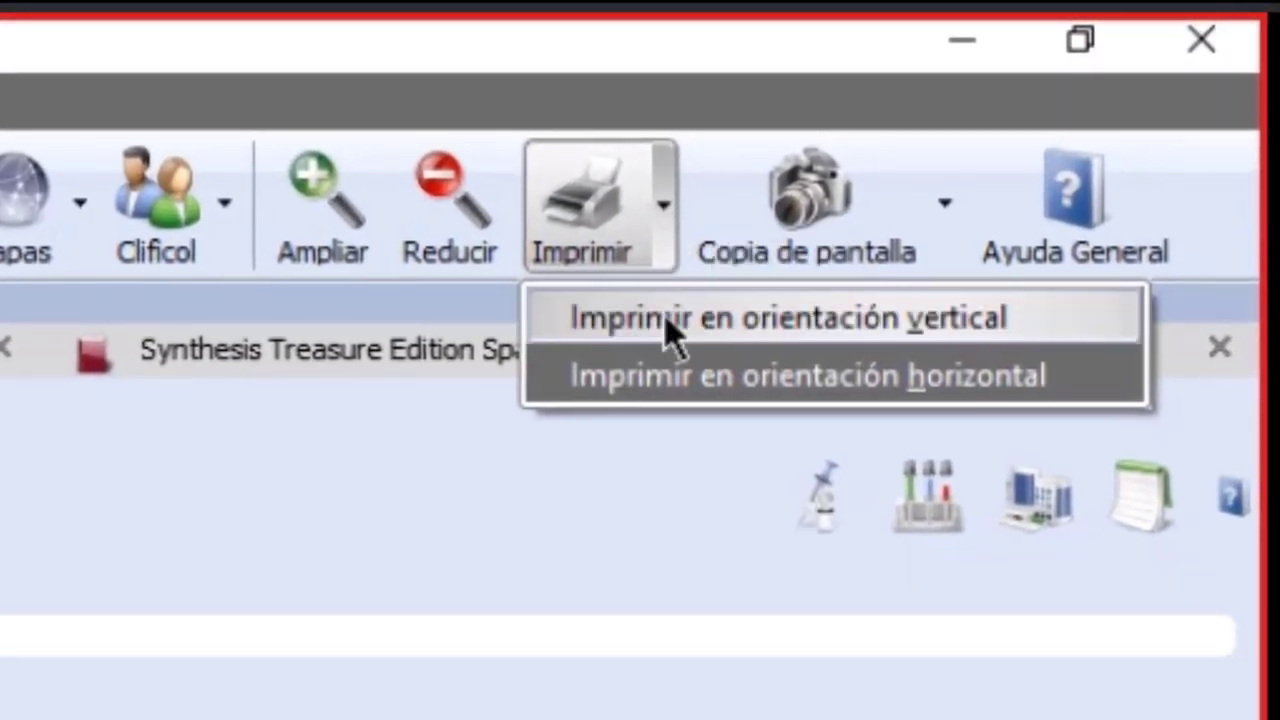
click(667, 322)
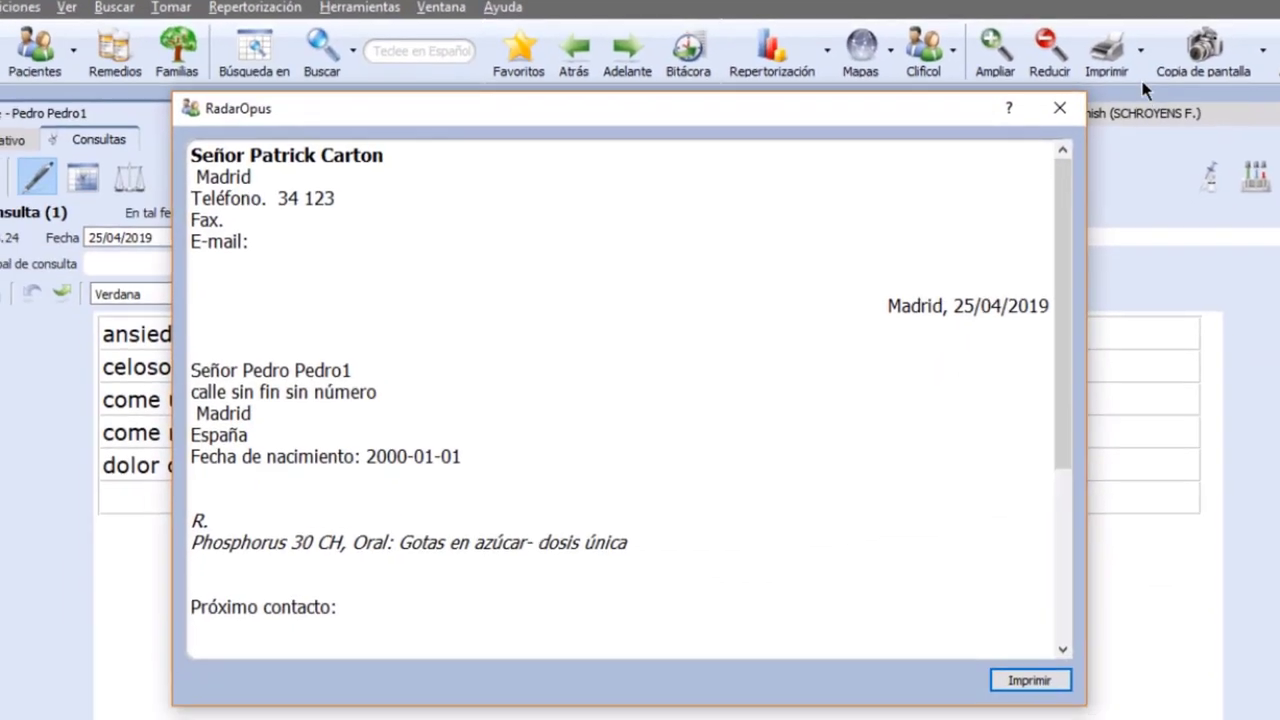
click(1062, 213)
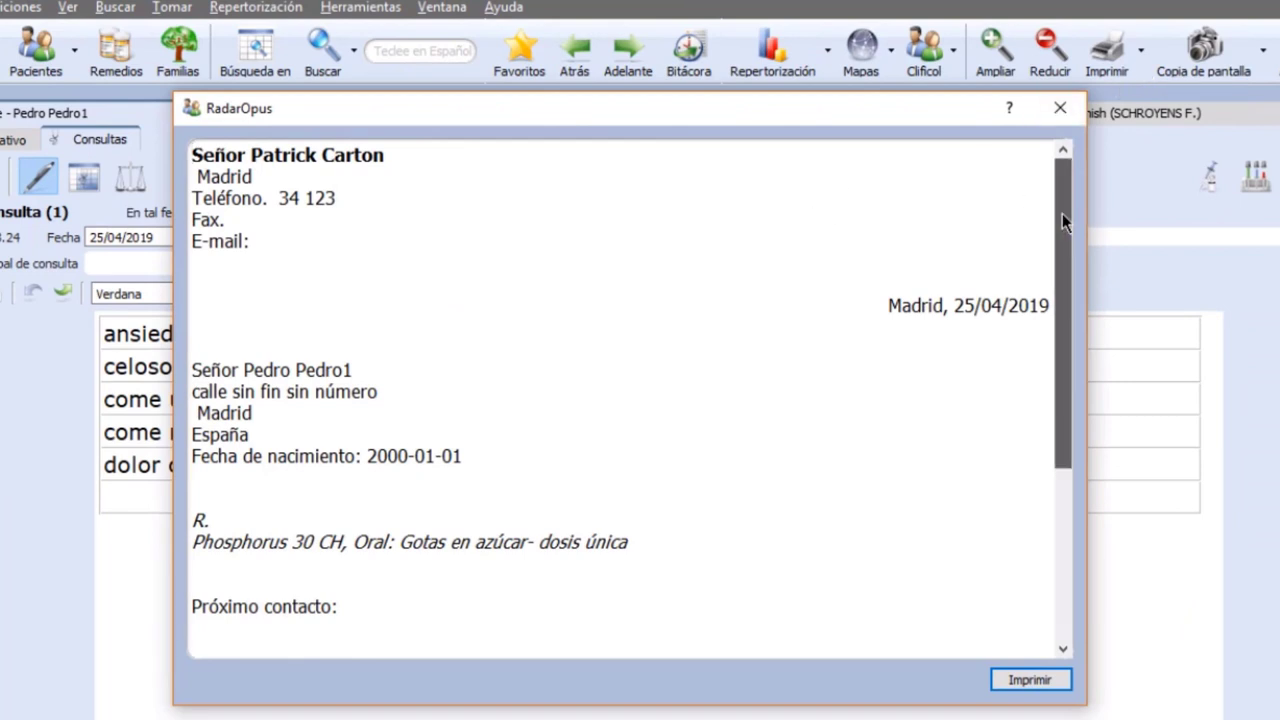
drag(1062, 213, 1062, 358)
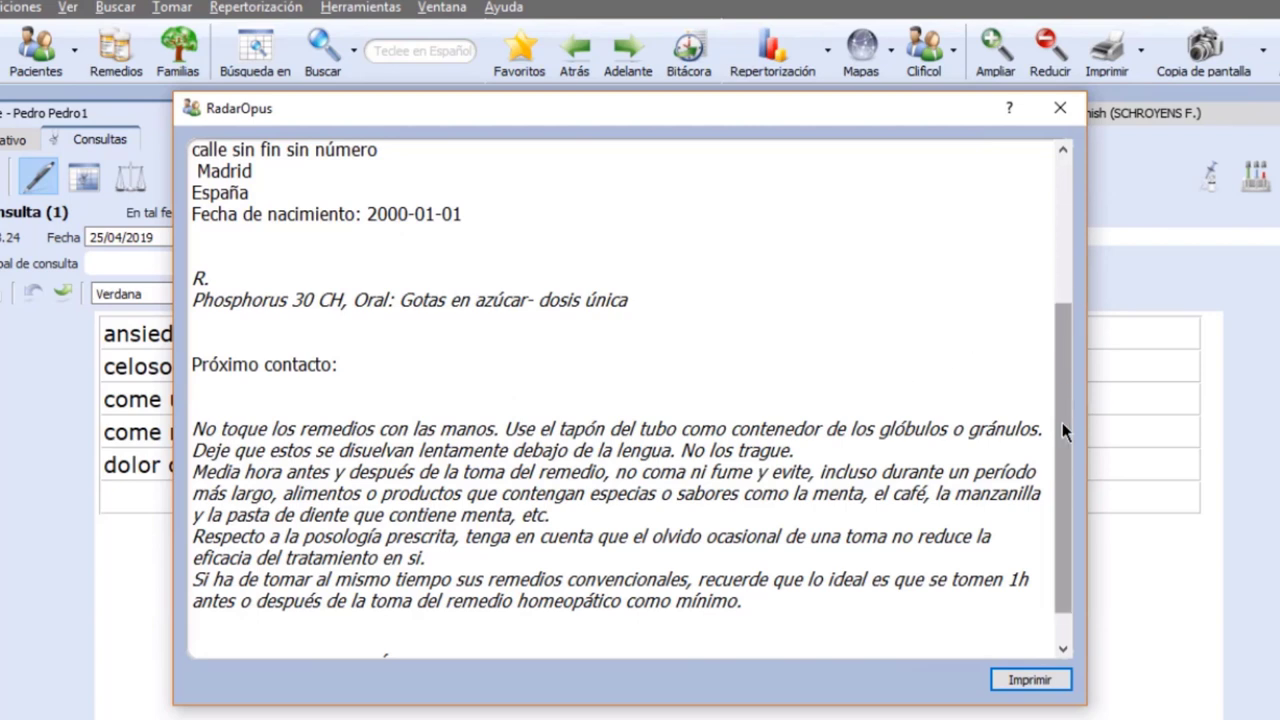
drag(1062, 422, 1066, 268)
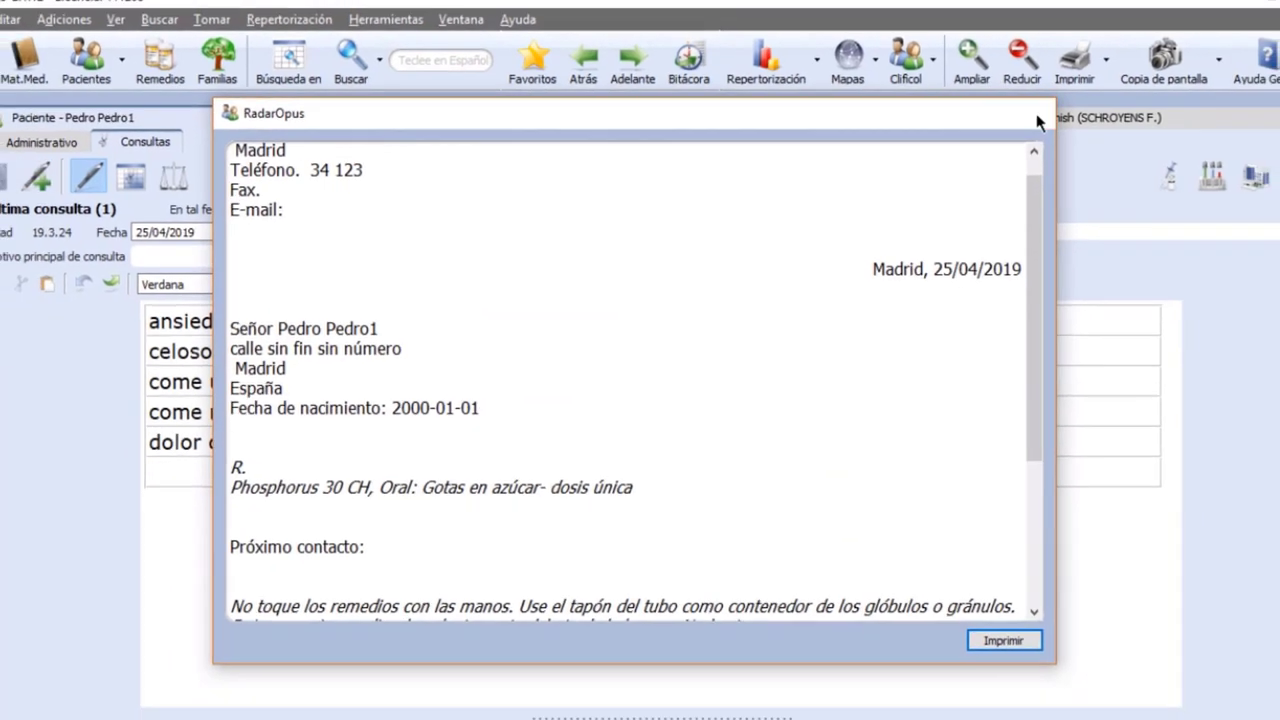
click(1058, 108)
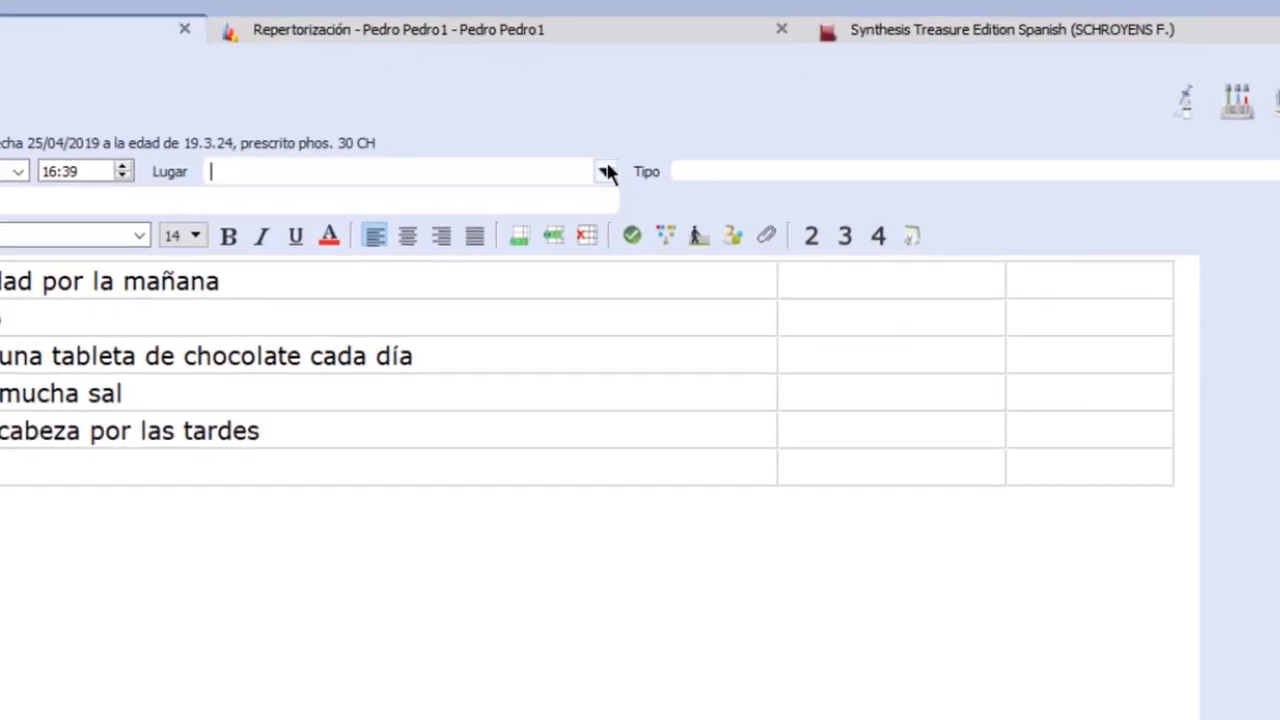
- Set the consultation's place to En consultorio and its type to Caso agudo
click(699, 226)
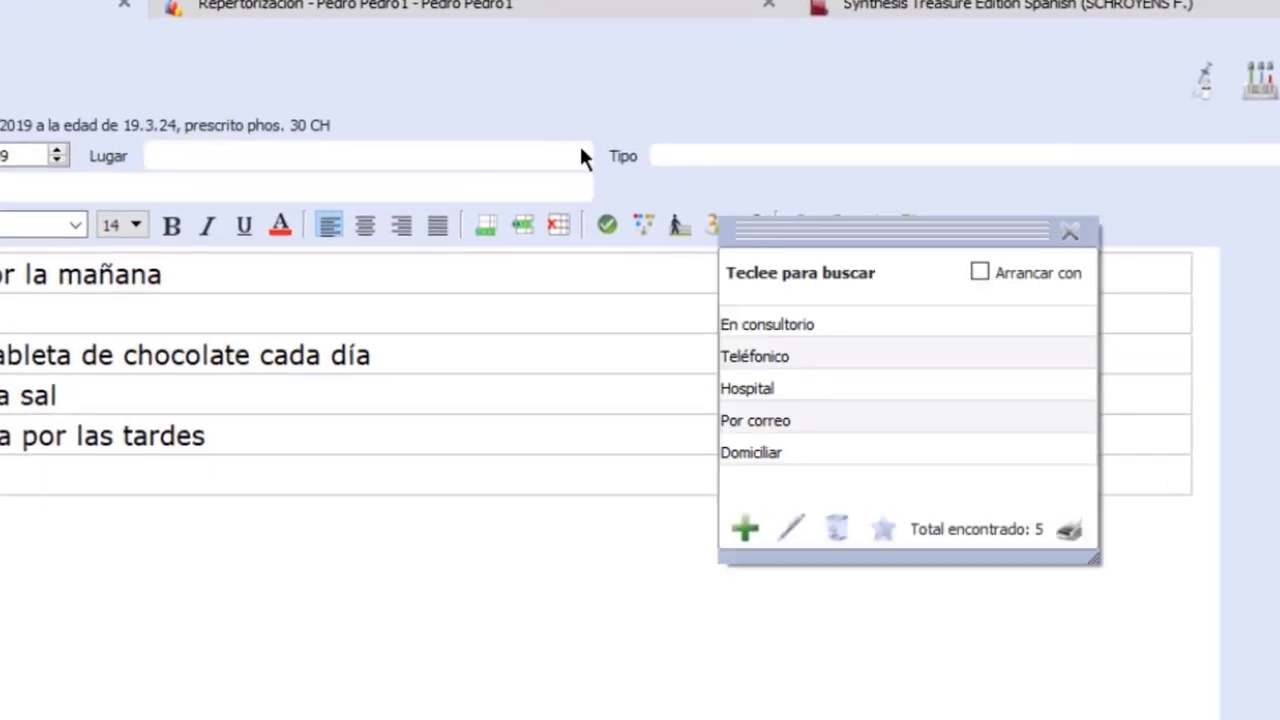
double_click(771, 316)
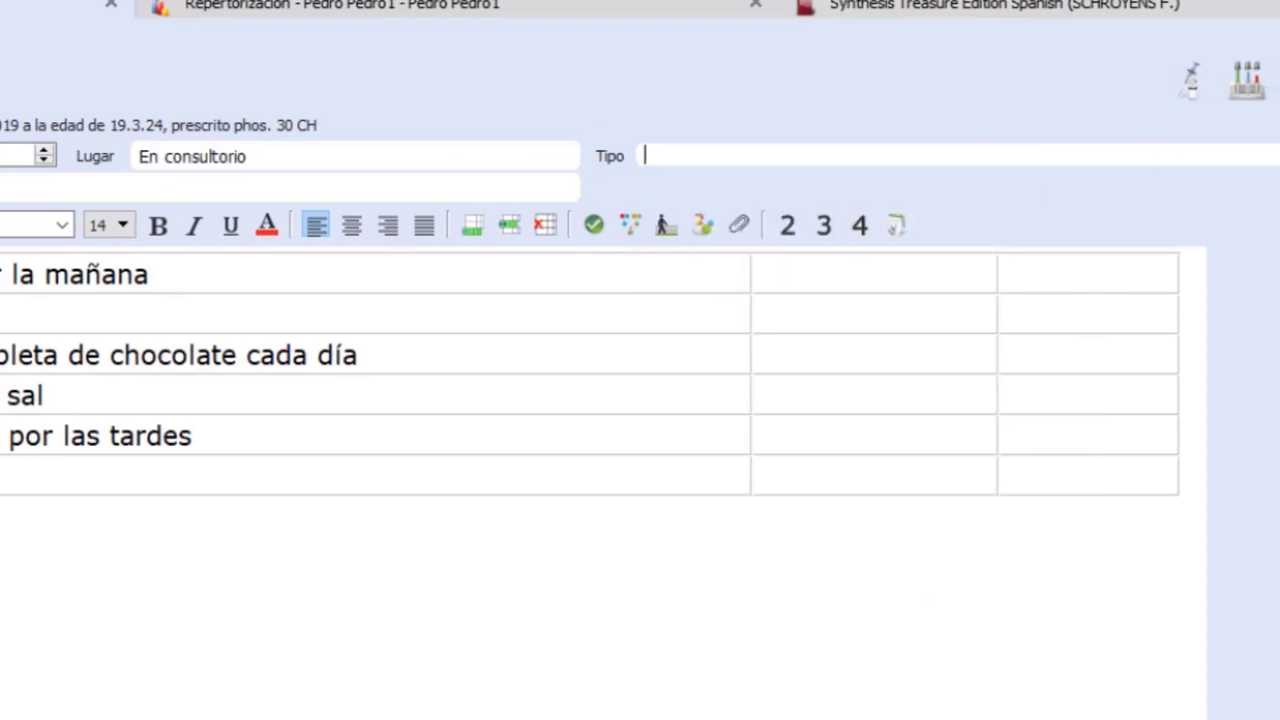
click(1245, 157)
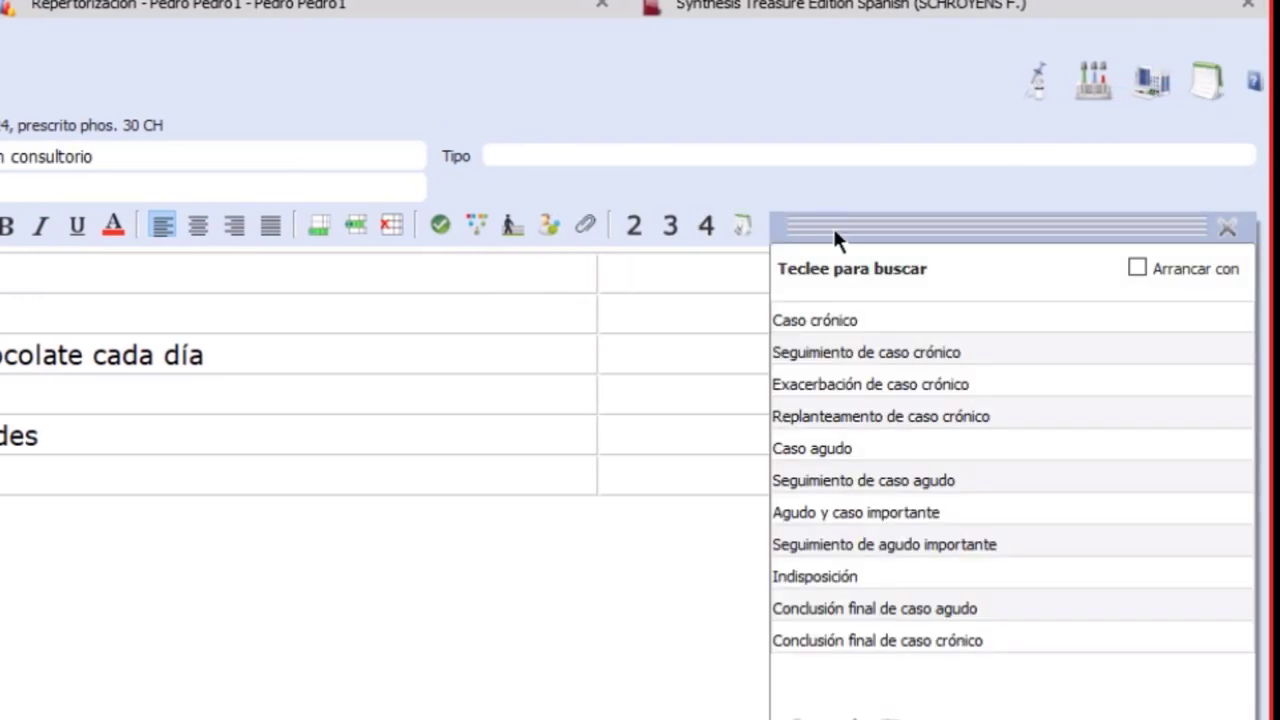
double_click(847, 448)
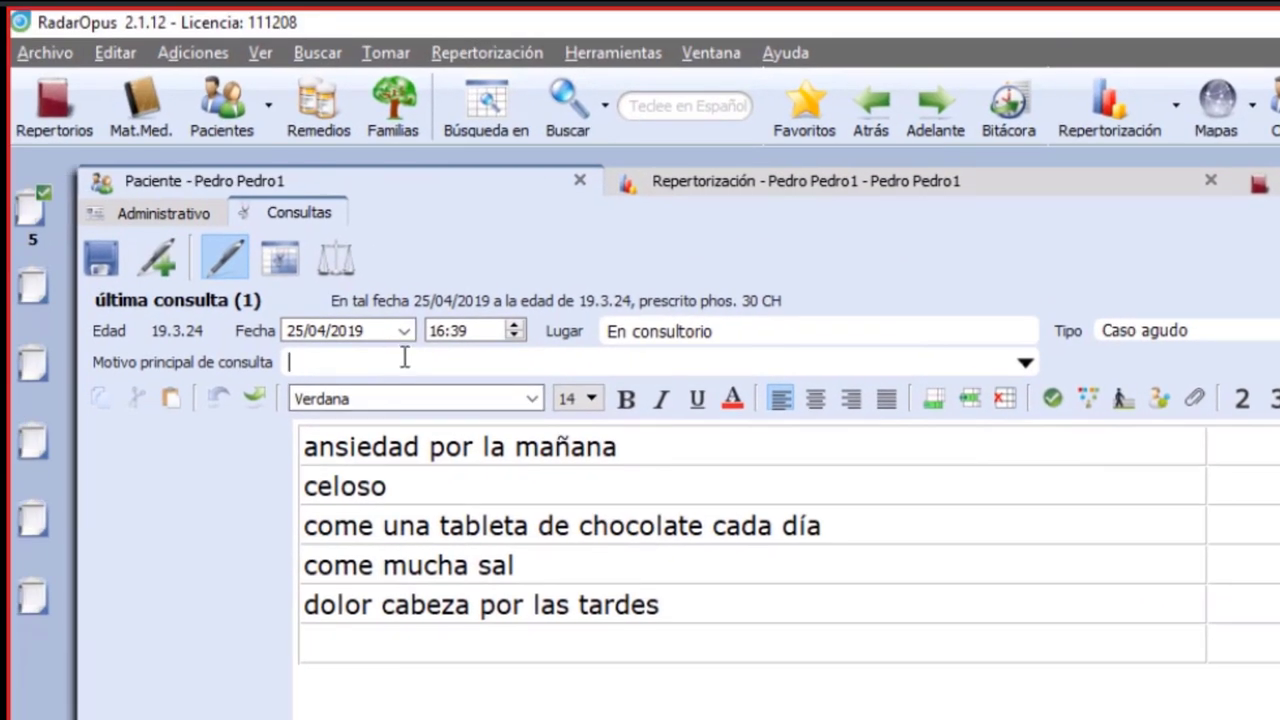
- Enter Ansiedad as the main reason for the consultation and save the consultation record
click(440, 364)
text(Ansieda)
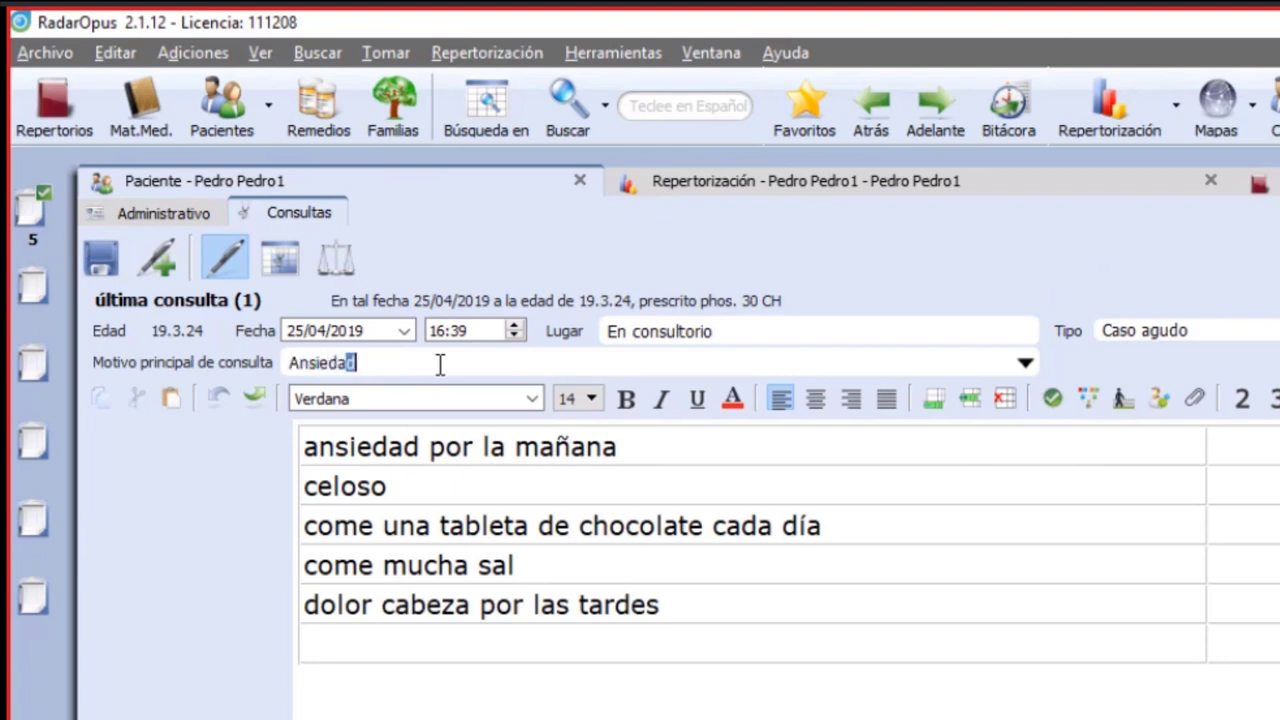
text(d)
click(100, 258)
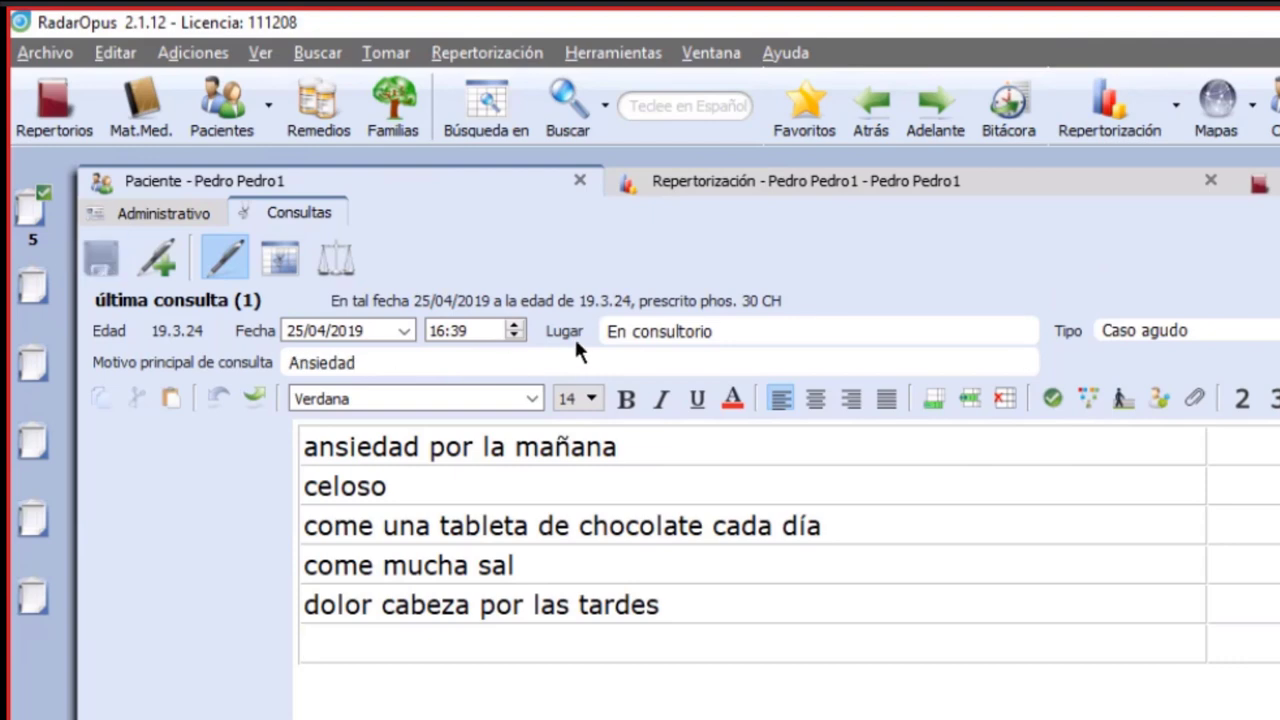